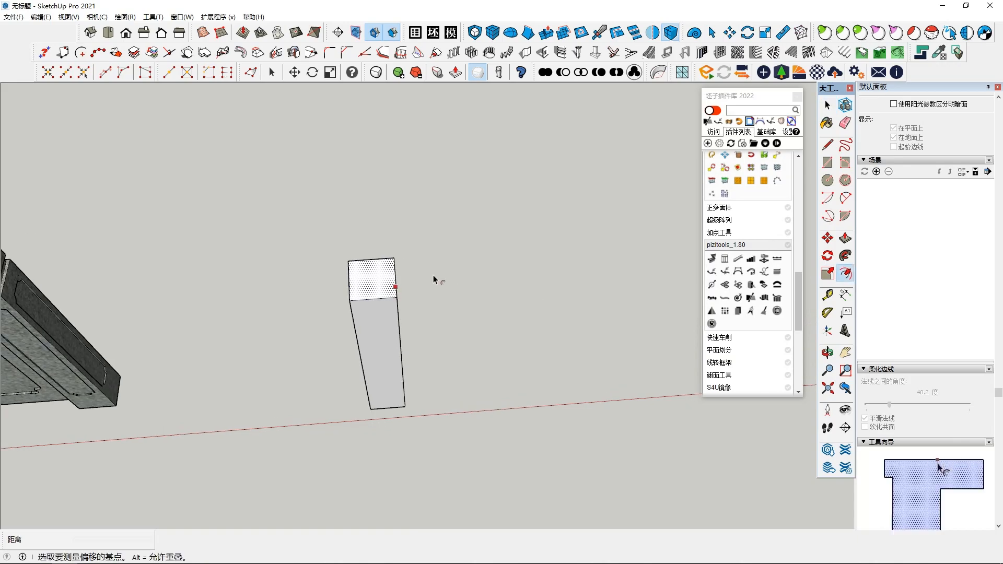
# Step: Offset the outline of the post's top face inward to form a smaller inner square
pyautogui.moveTo(386, 267); pyautogui.dragTo(451, 184, button='middle')
pyautogui.click(466, 253)
pyautogui.press('space')
pyautogui.click(459, 257)
pyautogui.moveTo(459, 257); pyautogui.dragTo(448, 187, button='middle')
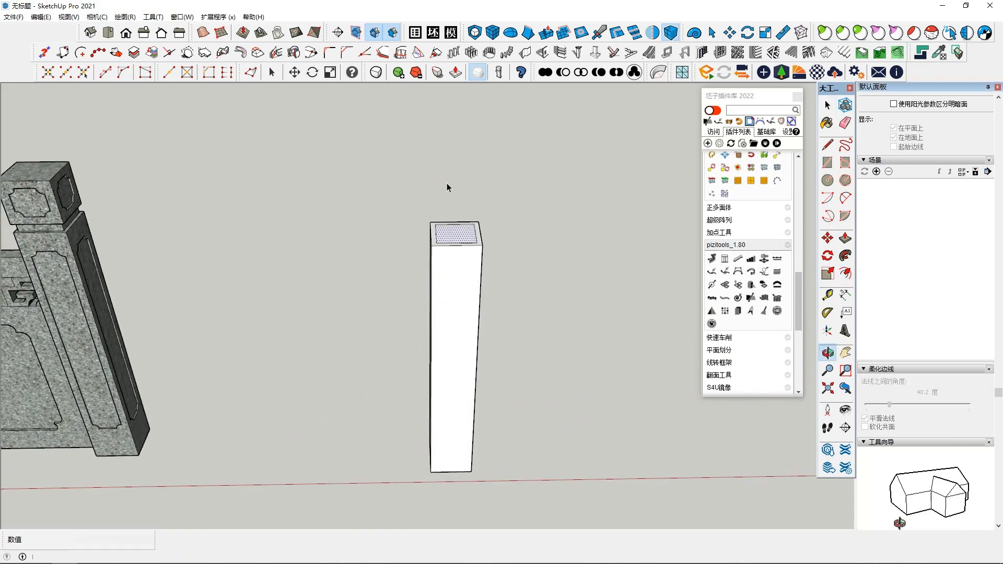
# Step: Push/Pull the inner square on the post's top upward by about 29 mm to form the neck
pyautogui.click(845, 239)
pyautogui.moveTo(472, 248); pyautogui.dragTo(491, 259, button='middle')
pyautogui.click(463, 217)
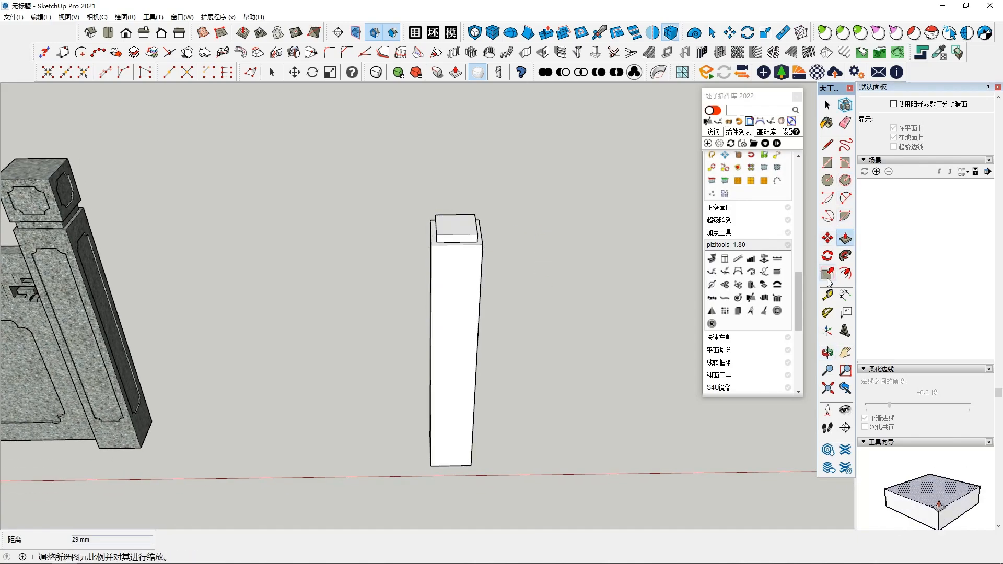
# Step: Offset the neck's top face outward by about 16 mm to line up with the post's outer corner
pyautogui.click(845, 274)
pyautogui.click(467, 228)
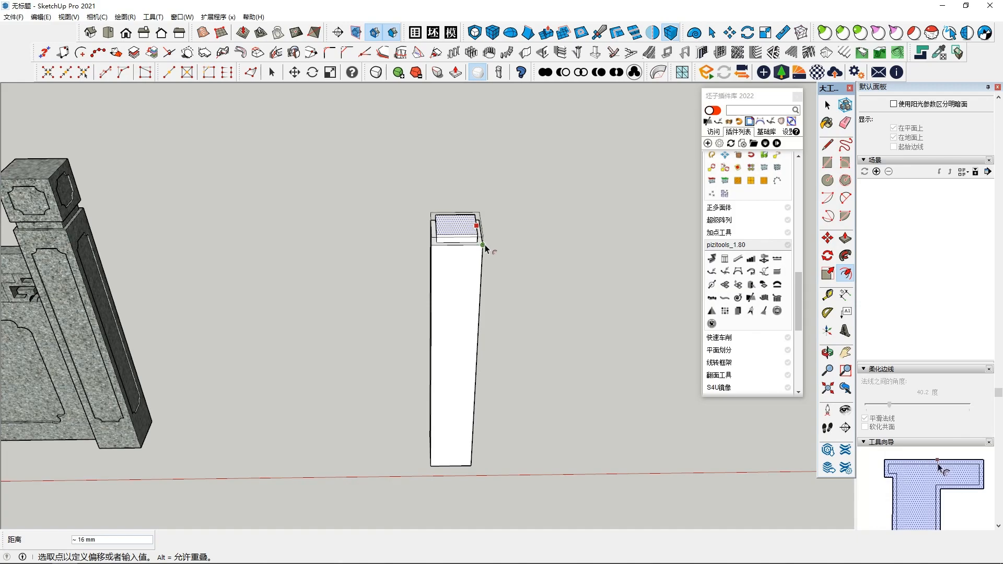
pyautogui.click(487, 248)
# Step: Push/Pull the outer ring face above the neck upward to the height of the stone reference post's cap
pyautogui.click(845, 239)
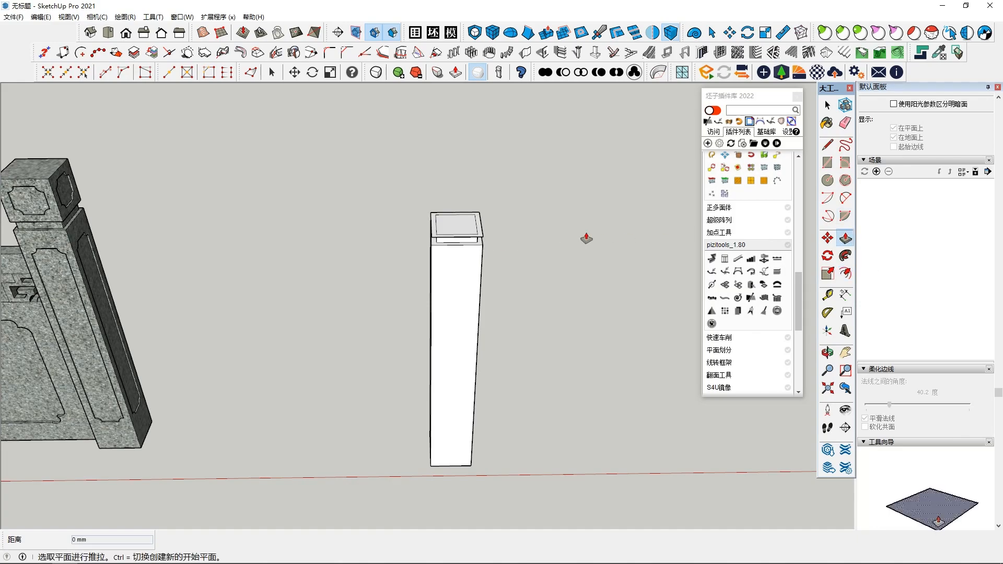
pyautogui.press('space')
pyautogui.click(481, 227)
pyautogui.moveTo(514, 246); pyautogui.dragTo(519, 255, button='middle')
pyautogui.moveTo(546, 219); pyautogui.dragTo(459, 235, button='middle')
pyautogui.press('p')
pyautogui.scroll(-2, 385, 218)
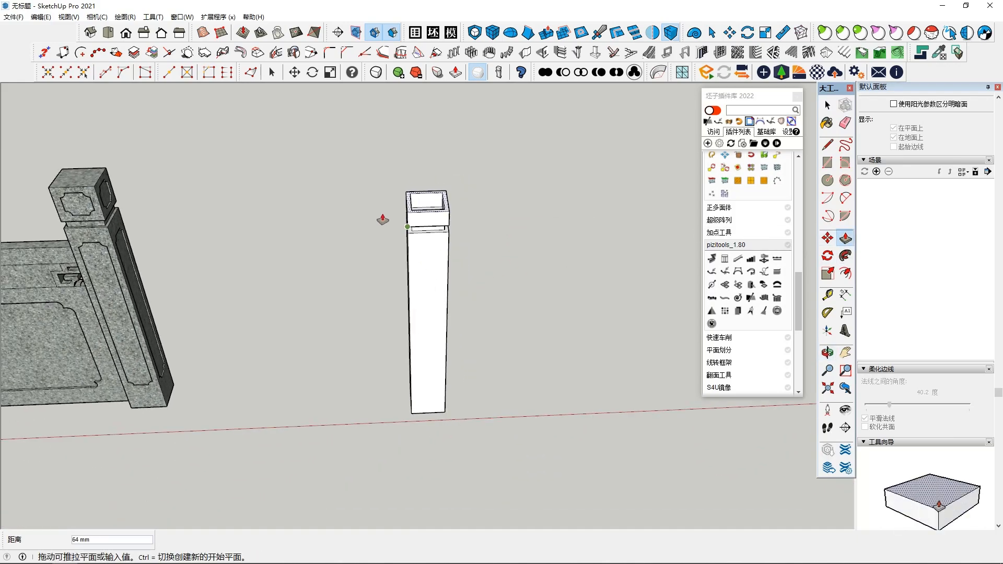
pyautogui.click(94, 191)
pyautogui.moveTo(515, 254); pyautogui.dragTo(430, 217, button='middle')
pyautogui.press('space')
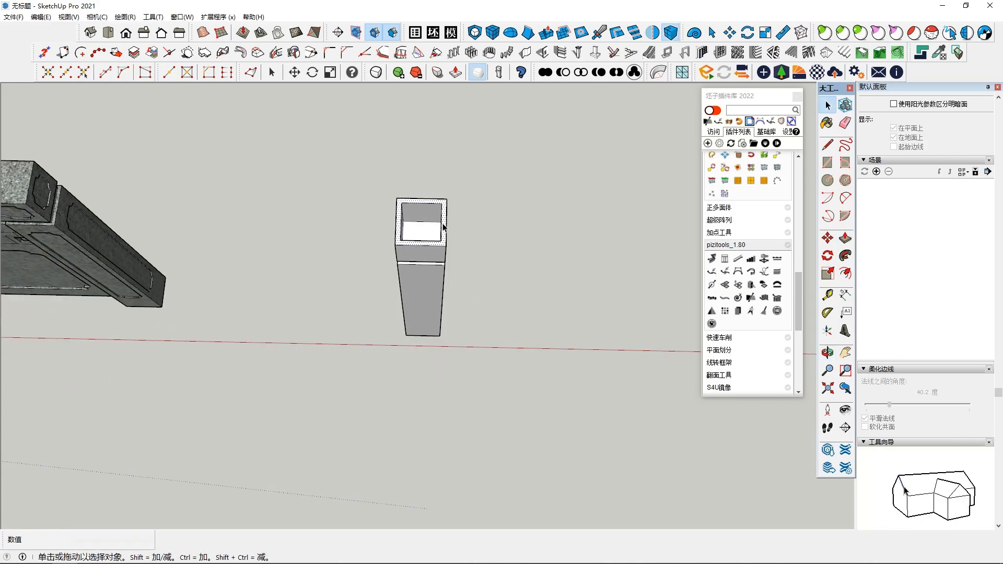
# Step: Try to offset the ring face on the post's top inward to the edge of its opening
pyautogui.scroll(3, 443, 227)
pyautogui.click(441, 236)
pyautogui.scroll(2, 444, 236)
pyautogui.click(844, 240)
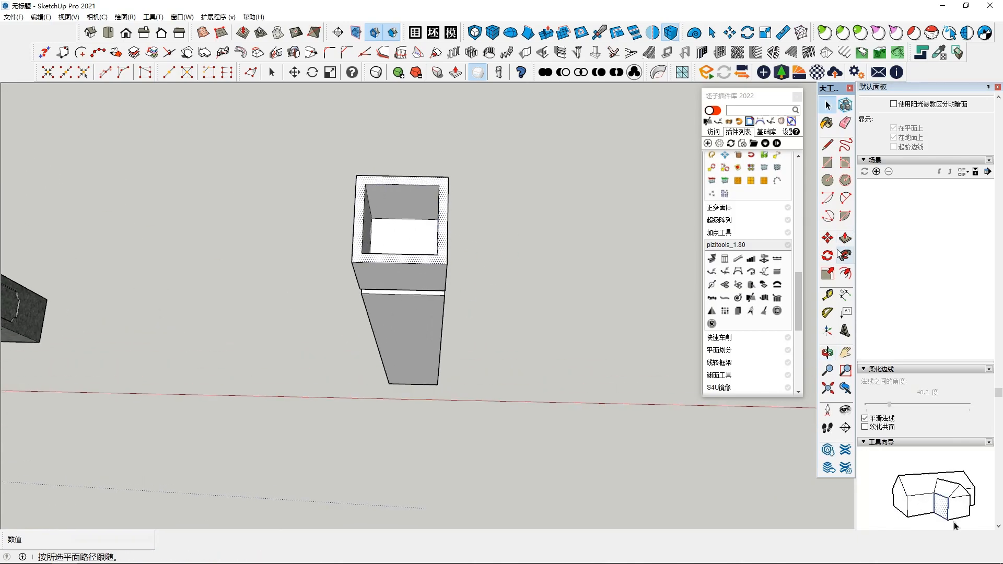
pyautogui.click(845, 273)
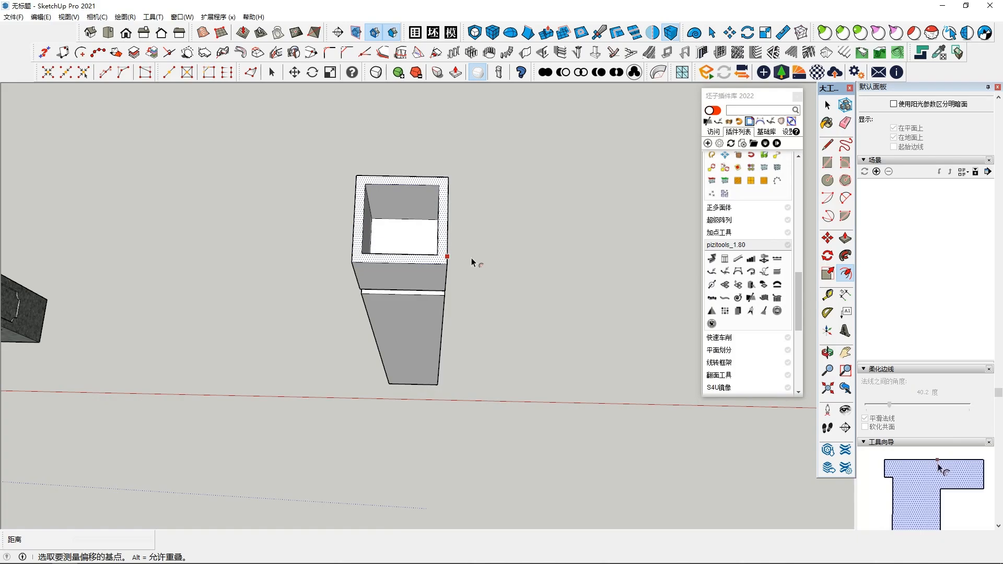
pyautogui.click(439, 256)
pyautogui.scroll(-2, 440, 261)
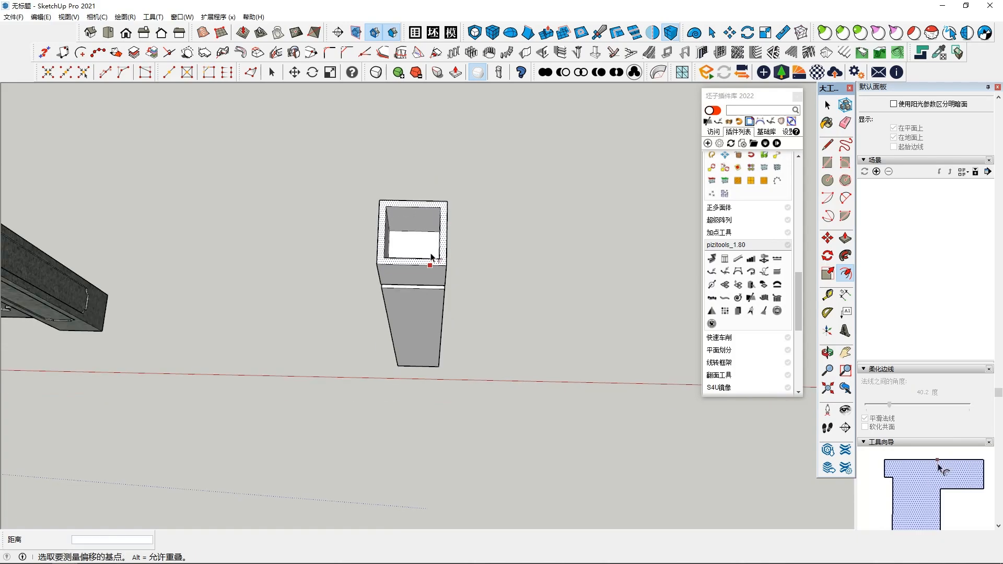
pyautogui.click(439, 260)
pyautogui.moveTo(439, 259); pyautogui.dragTo(478, 194, button='middle')
pyautogui.press('space')
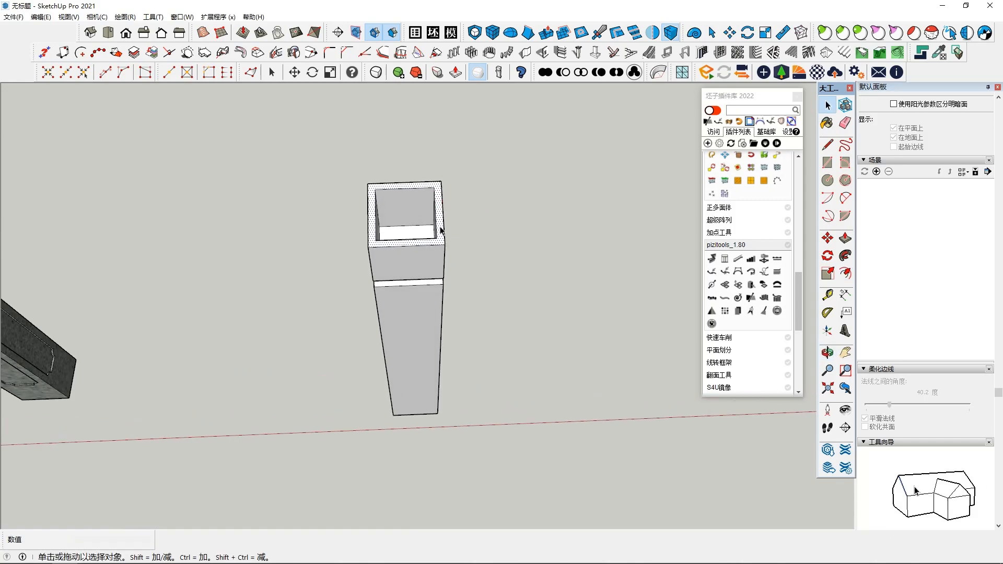
pyautogui.scroll(5, 442, 230)
pyautogui.click(847, 274)
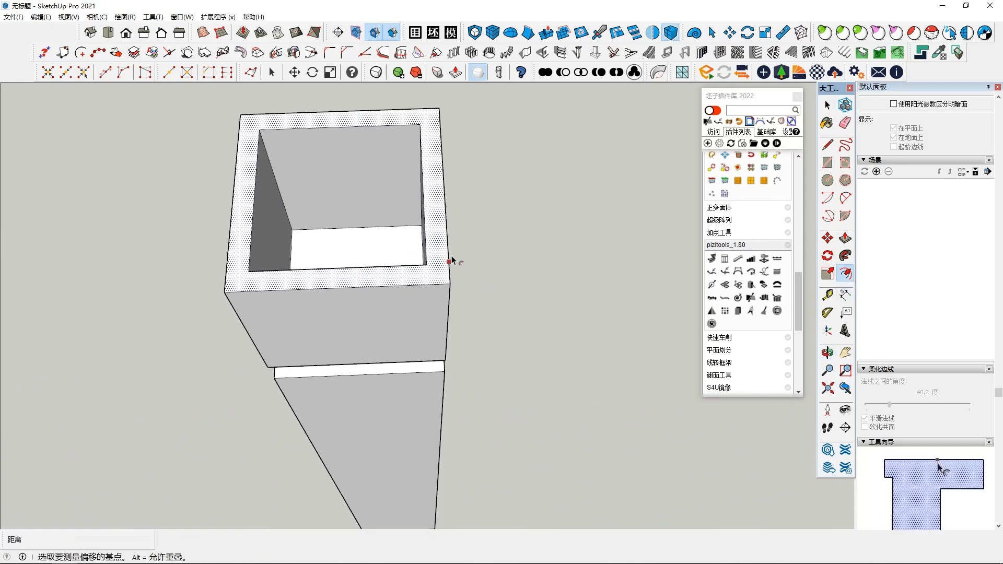
pyautogui.click(432, 243)
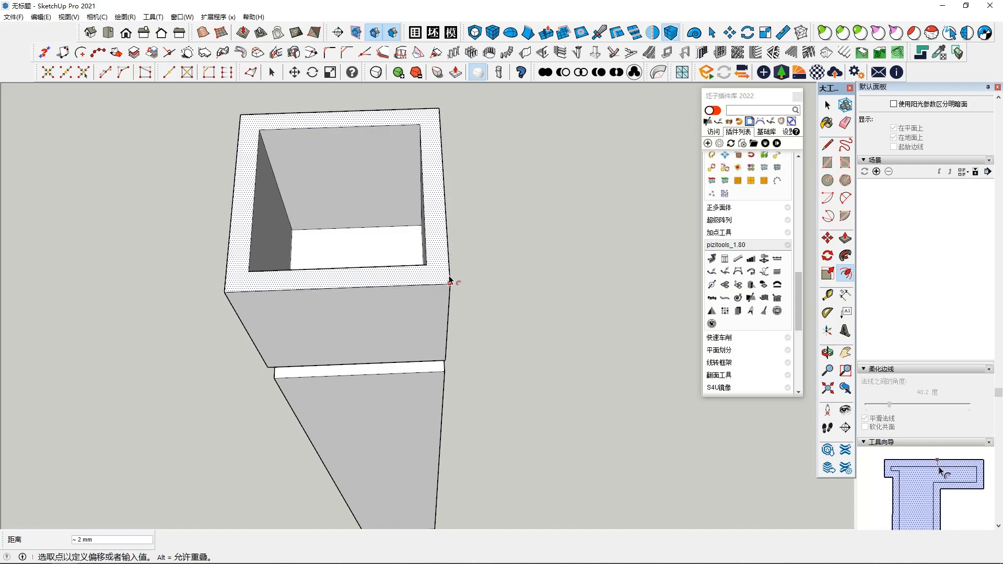
pyautogui.click(473, 287)
pyautogui.hotkey('ctrl', 'z')
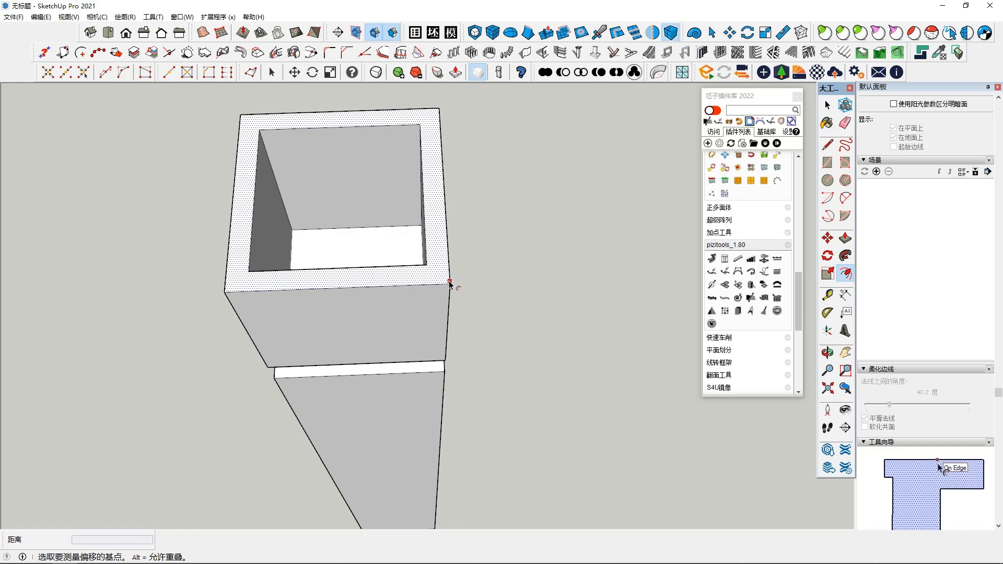
pyautogui.click(451, 282)
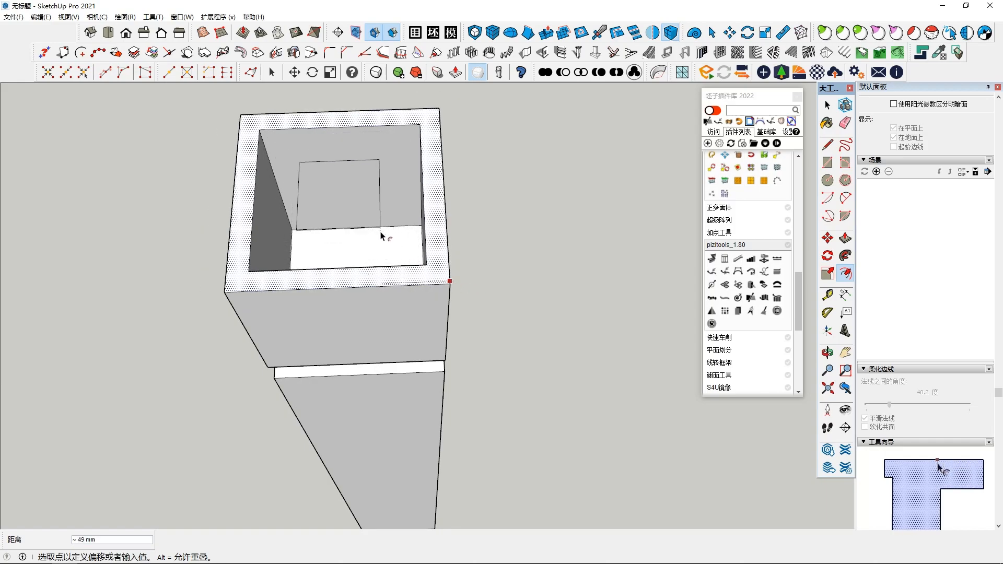
pyautogui.click(419, 267)
pyautogui.hotkey('ctrl', 'z')
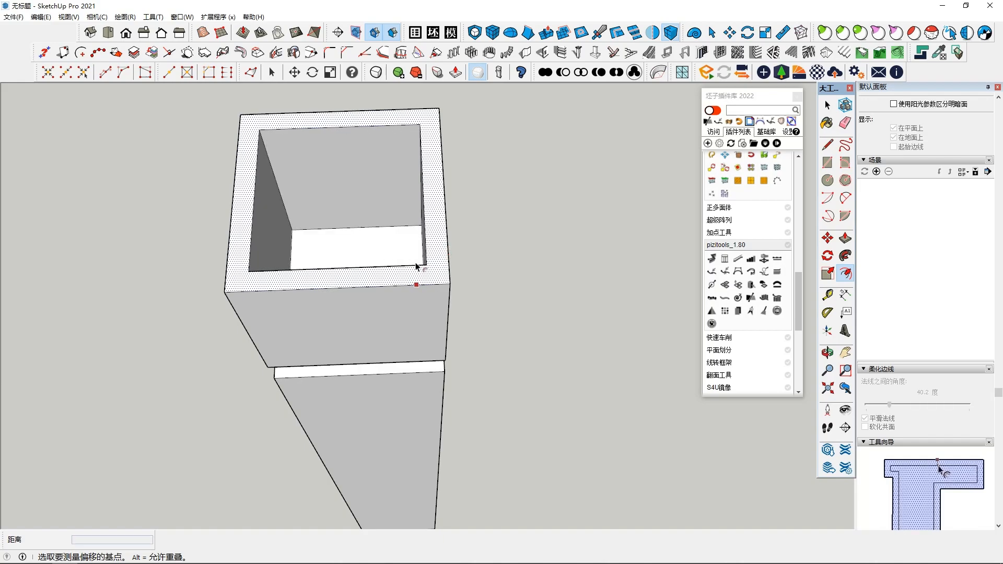
pyautogui.click(415, 258)
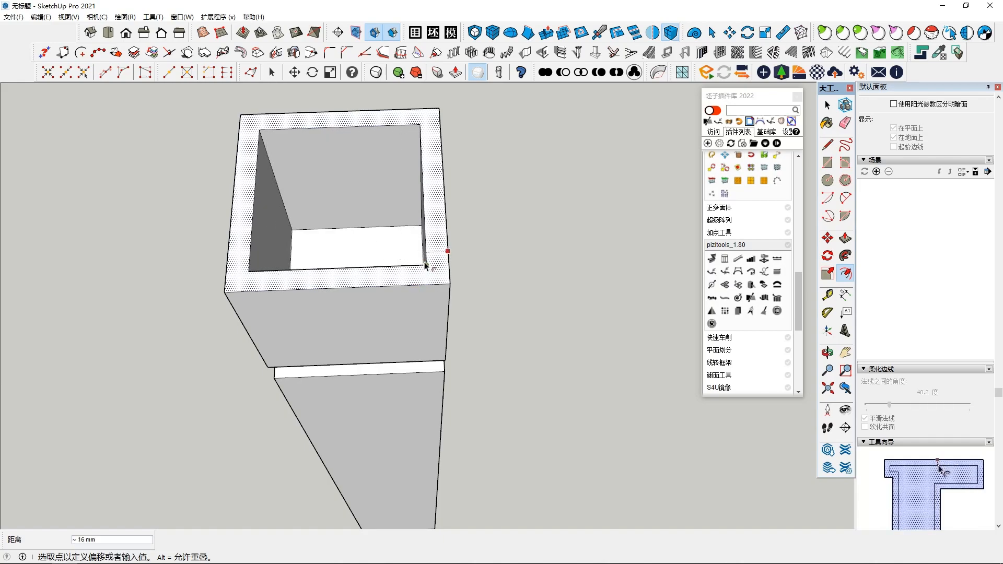
pyautogui.press('space')
# Step: Trace an inner edge of the cap's opening with the Line tool to close the opening with a face
pyautogui.moveTo(425, 266); pyautogui.dragTo(424, 296, button='middle')
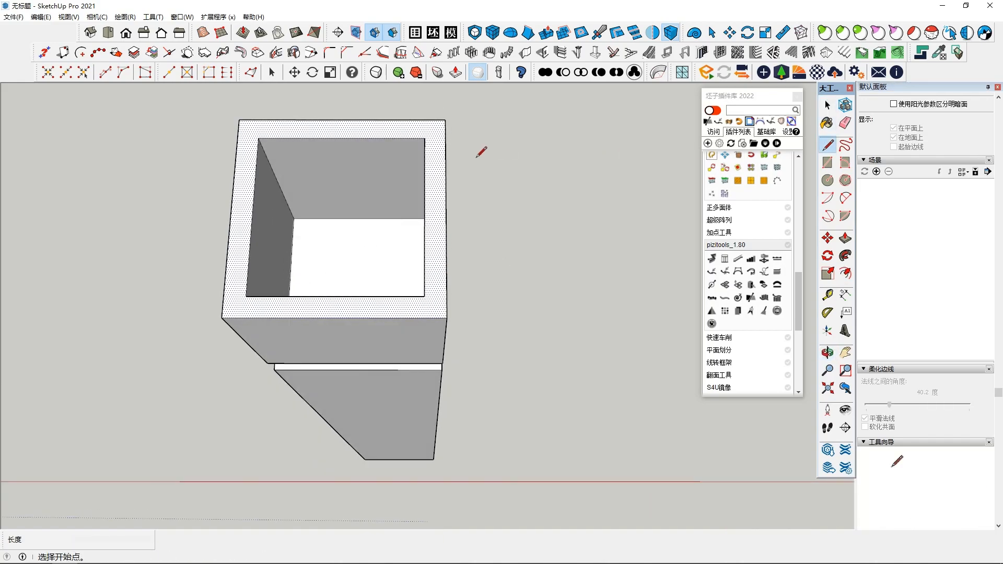
pyautogui.click(424, 152)
pyautogui.press('space')
pyautogui.moveTo(419, 152); pyautogui.dragTo(417, 267, button='middle')
# Step: Select all of the new post's geometry and make it a group
pyautogui.moveTo(433, 330); pyautogui.dragTo(391, 219, button='middle')
pyautogui.click(421, 391)
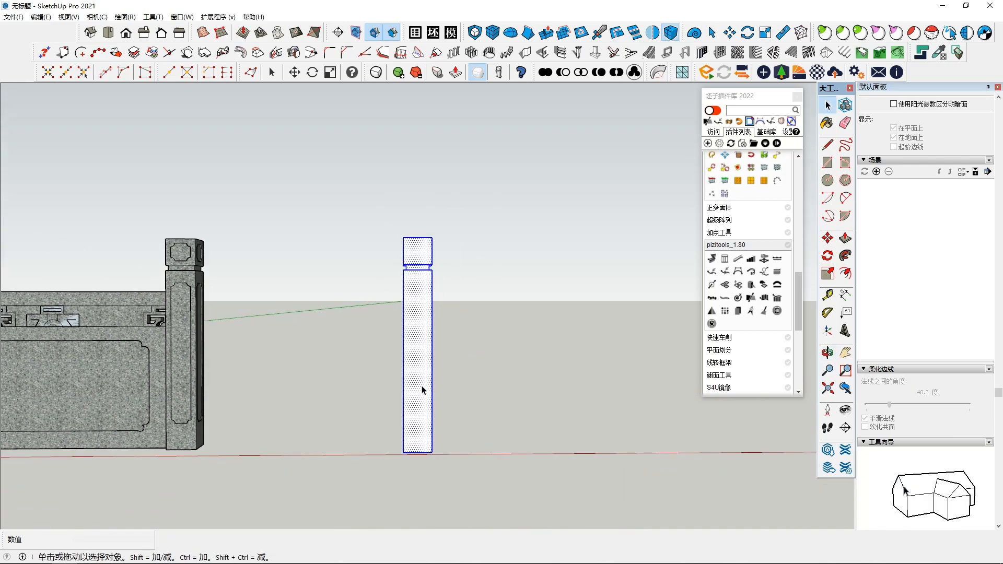
pyautogui.rightClick(420, 391)
pyautogui.click(459, 236)
# Step: Examine the stone reference railing's post, top rail and carved details up close
pyautogui.moveTo(467, 290); pyautogui.dragTo(496, 290, button='middle')
pyautogui.scroll(4, 218, 280)
pyautogui.keyDown('shift'); pyautogui.moveTo(218, 280); pyautogui.dragTo(421, 392, button='middle'); pyautogui.keyUp('shift')
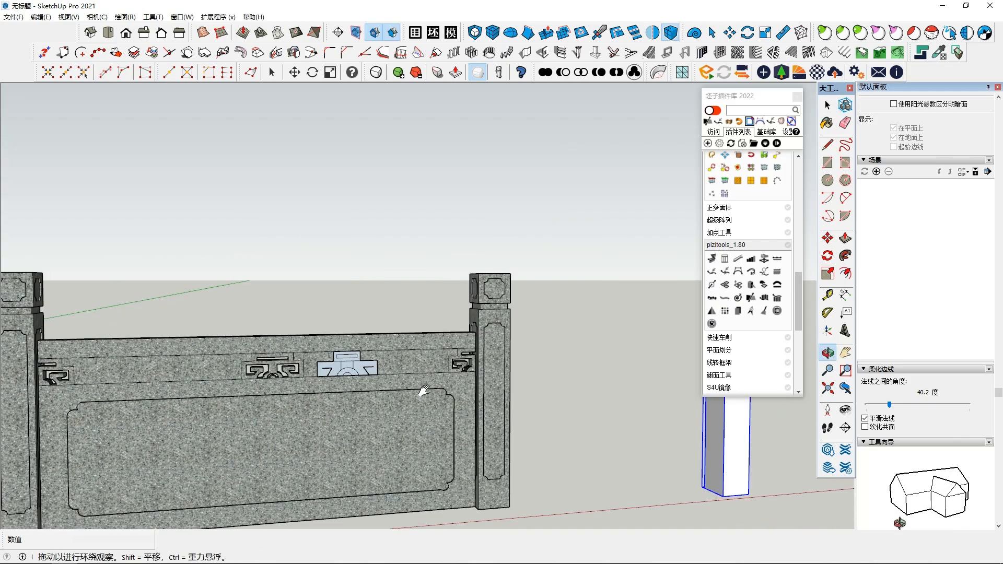
pyautogui.scroll(5, 379, 363)
pyautogui.moveTo(379, 363); pyautogui.dragTo(423, 414, button='middle')
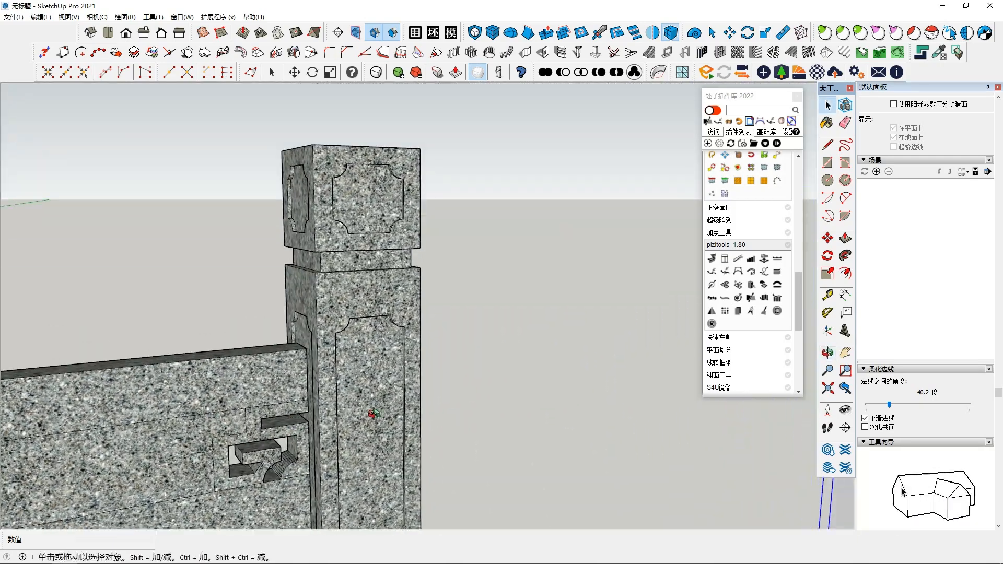
pyautogui.scroll(-3, 372, 425)
pyautogui.scroll(2, 321, 400)
pyautogui.keyDown('shift'); pyautogui.moveTo(322, 400); pyautogui.dragTo(157, 365, button='middle'); pyautogui.keyUp('shift')
pyautogui.scroll(-3, 156, 365)
pyautogui.moveTo(437, 387); pyautogui.dragTo(567, 444, button='middle')
pyautogui.scroll(-2, 305, 403)
pyautogui.keyDown('shift'); pyautogui.moveTo(567, 444); pyautogui.dragTo(491, 345, button='middle'); pyautogui.keyUp('shift')
pyautogui.scroll(-2, 356, 360)
# Step: Draw an upright rectangle about 131 by 49 mm on the upper part of the post's side face
pyautogui.scroll(3, 378, 258)
pyautogui.moveTo(378, 258); pyautogui.dragTo(239, 245, button='middle')
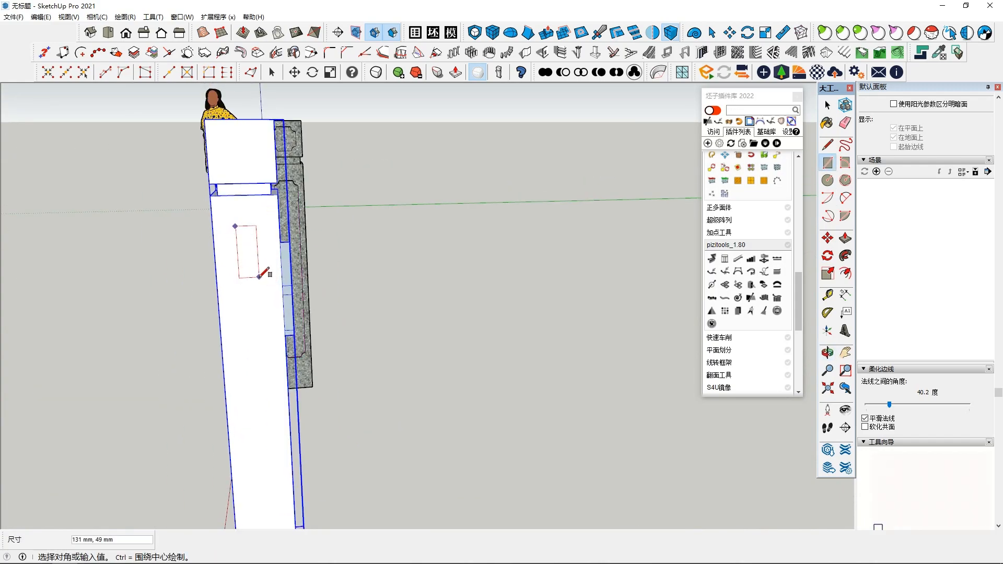
pyautogui.moveTo(289, 299); pyautogui.dragTo(391, 365, button='middle')
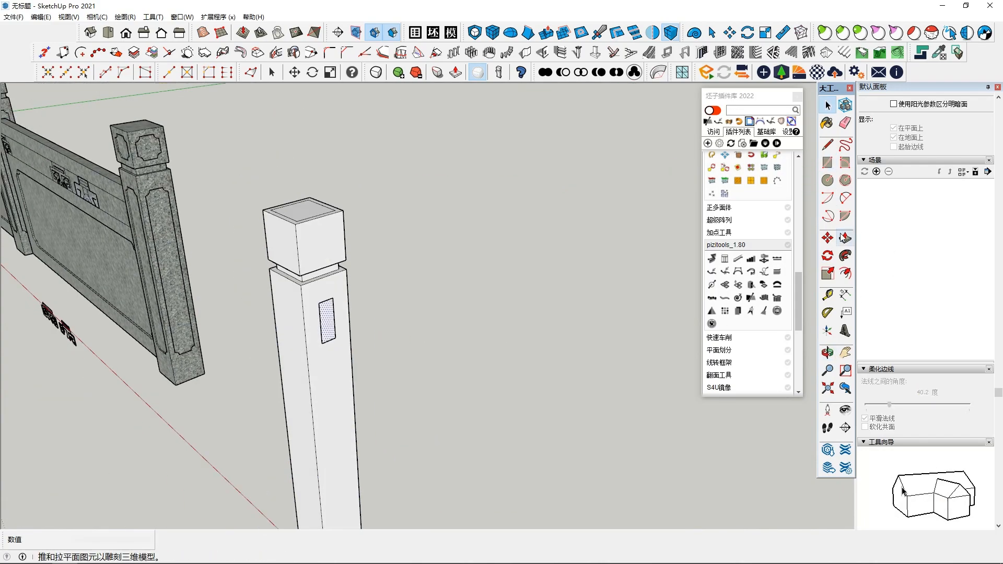
# Step: Push/Pull the rectangle out from the post by about 1324 mm to form the top rail
pyautogui.press('p')
pyautogui.click(328, 322)
pyautogui.scroll(-2, 555, 447)
pyautogui.keyDown('shift'); pyautogui.moveTo(617, 486); pyautogui.dragTo(439, 340, button='middle'); pyautogui.keyUp('shift')
pyautogui.click(485, 325)
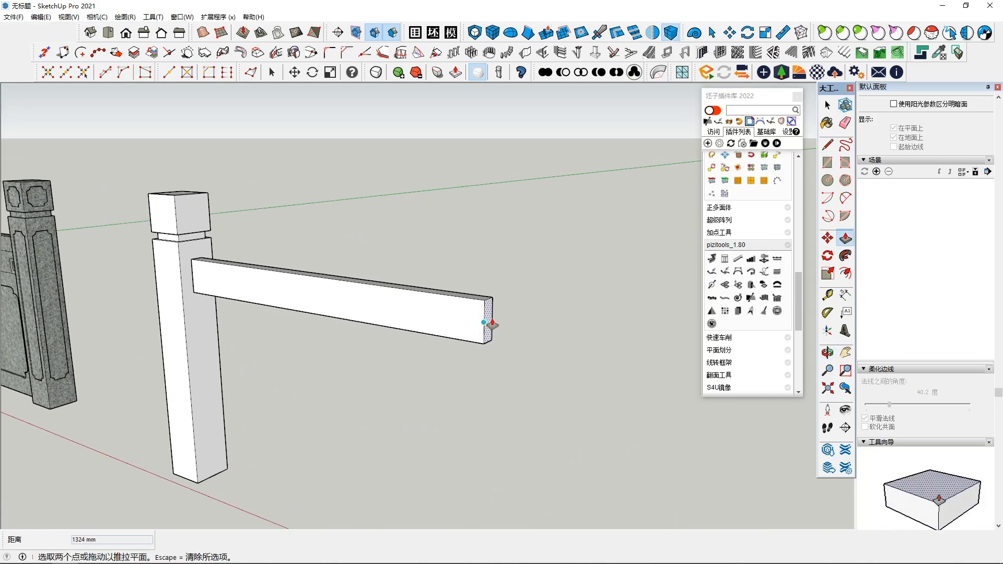
pyautogui.press('Escape')
pyautogui.moveTo(308, 354); pyautogui.dragTo(384, 366, button='middle')
pyautogui.press('space')
# Step: Examine how the top rail, carved strip and lower panel are arranged on the stone reference railing
pyautogui.moveTo(282, 407); pyautogui.dragTo(449, 449, button='middle')
pyautogui.moveTo(230, 416); pyautogui.dragTo(217, 399, button='middle')
pyautogui.scroll(3, 109, 378)
pyautogui.moveTo(99, 377); pyautogui.dragTo(50, 354, button='middle')
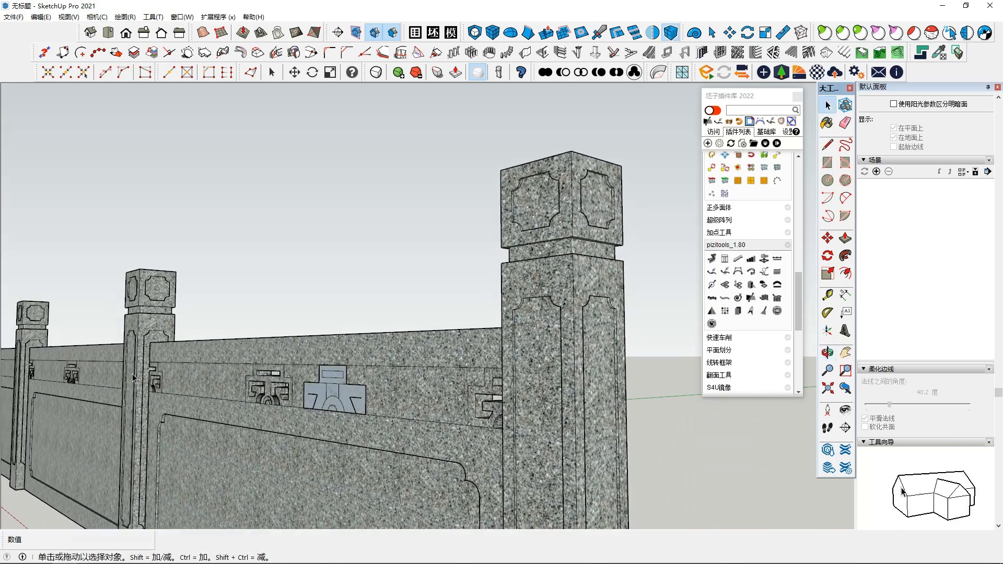
pyautogui.scroll(5, 159, 383)
pyautogui.moveTo(159, 383); pyautogui.dragTo(230, 324, button='middle')
pyautogui.scroll(-3, 374, 398)
pyautogui.scroll(-3, 374, 398)
# Step: Draw a rectangle about 50 mm wide on the post's side face, directly beneath the rail
pyautogui.moveTo(374, 398); pyautogui.dragTo(455, 331, button='middle')
pyautogui.click(828, 169)
pyautogui.moveTo(601, 308)
pyautogui.mouseDown(button='middle')
pyautogui.moveTo(506, 268)
pyautogui.moveTo(420, 272)
pyautogui.mouseUp(button='middle')
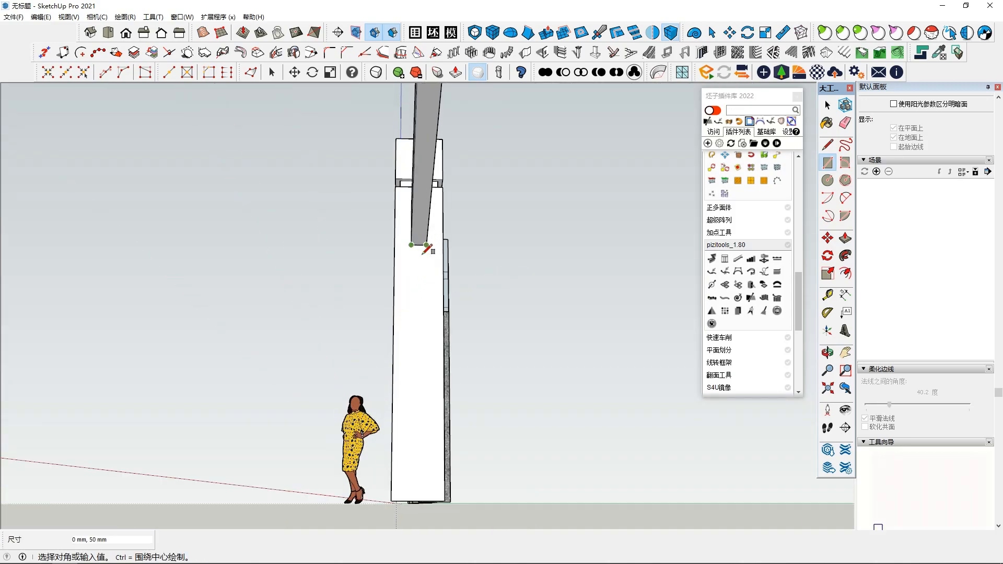
pyautogui.click(421, 316)
pyautogui.moveTo(421, 316); pyautogui.dragTo(434, 397, button='middle')
pyautogui.press('space')
# Step: Push/Pull the rectangle beneath the rail out to the same length as the rail
pyautogui.click(844, 238)
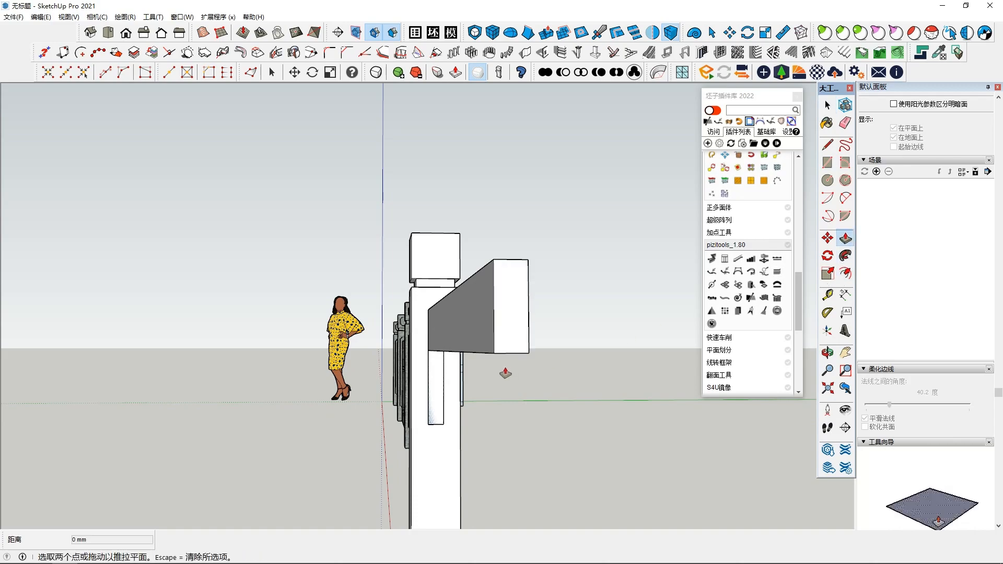
pyautogui.click(441, 392)
pyautogui.press('space')
# Step: Make the top rail's geometry a group, leaving out the panel beneath it
pyautogui.tripleClick(488, 404)
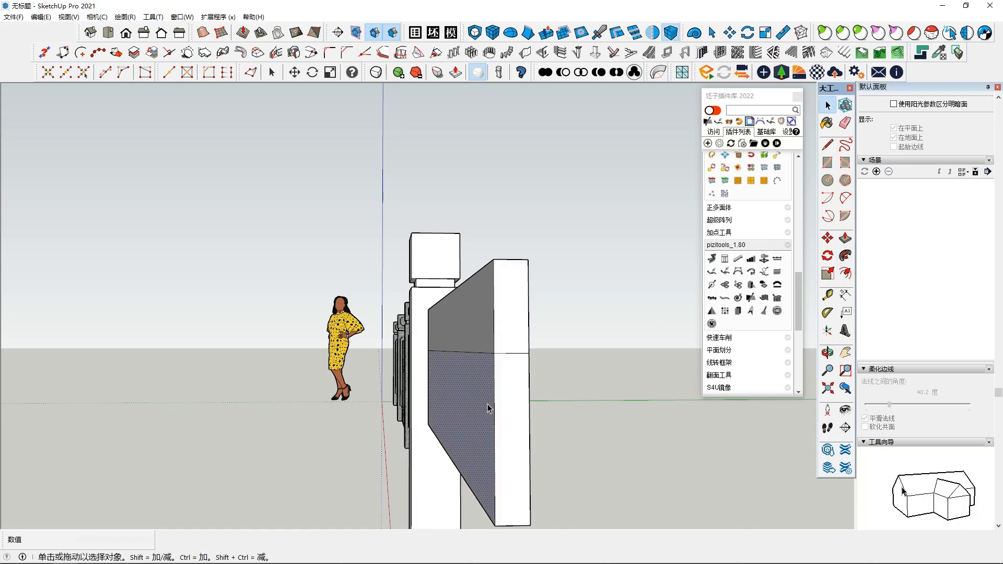
pyautogui.moveTo(475, 412); pyautogui.dragTo(506, 407, button='middle')
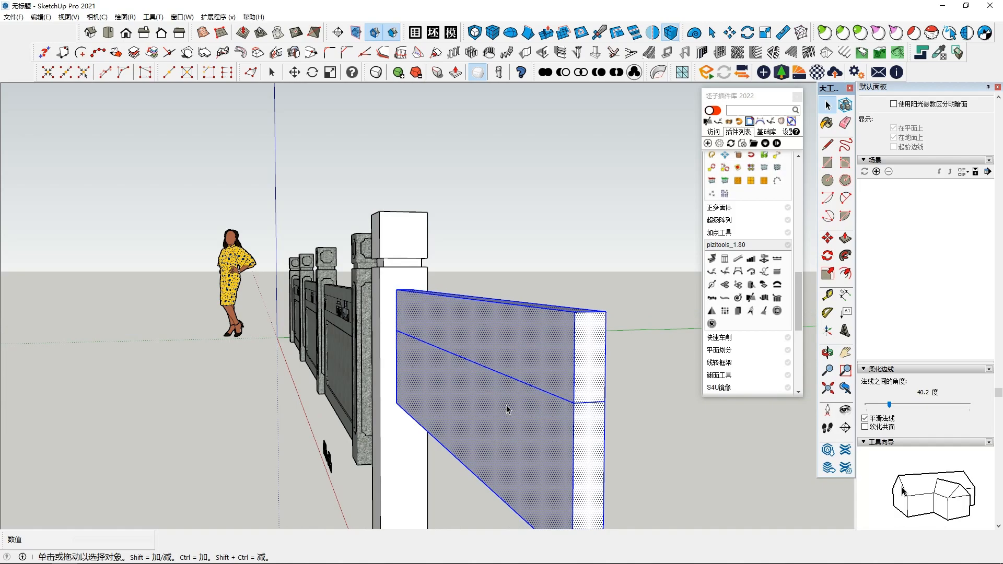
pyautogui.rightClick(484, 340)
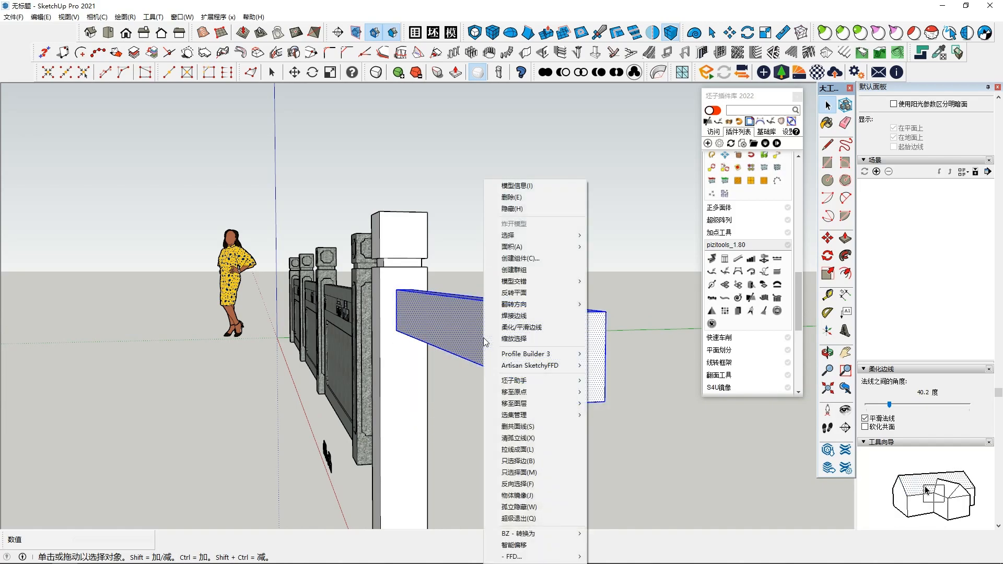
pyautogui.click(522, 269)
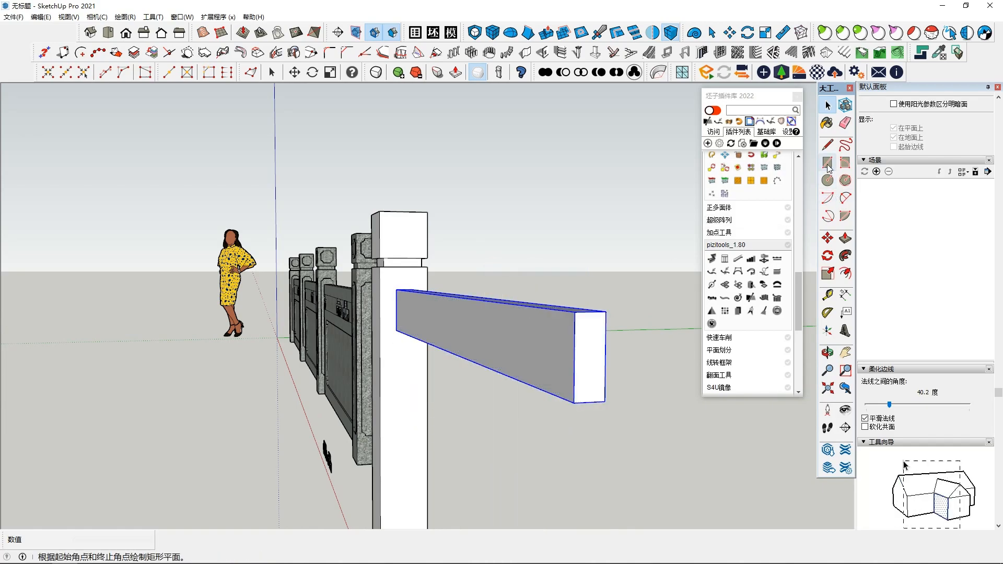
# Step: Draw a 50 mm wide rectangle on the post, starting from the lower corners of the grouped rail
pyautogui.click(827, 166)
pyautogui.moveTo(470, 340); pyautogui.dragTo(397, 257, button='middle')
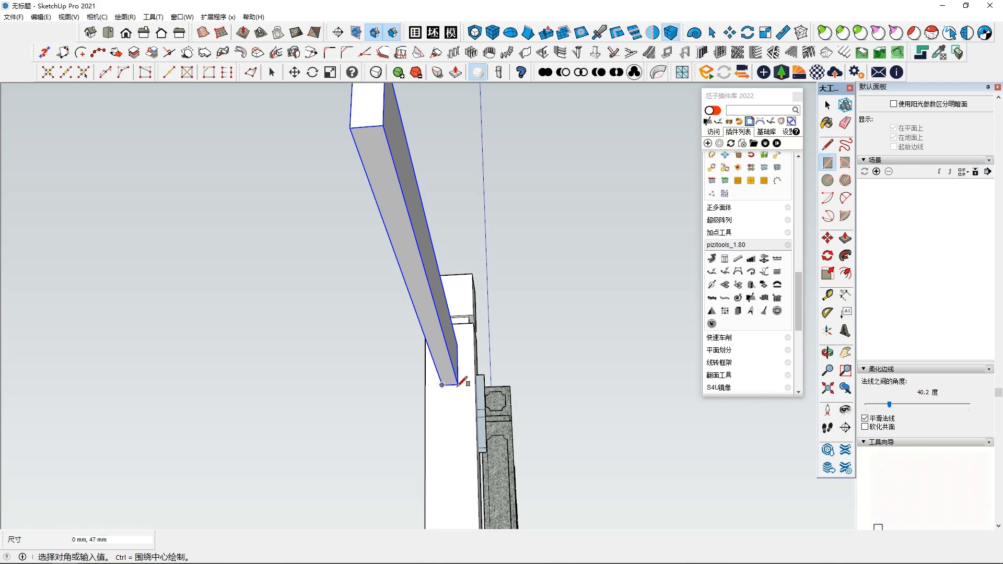
pyautogui.moveTo(459, 380); pyautogui.dragTo(495, 378, button='middle')
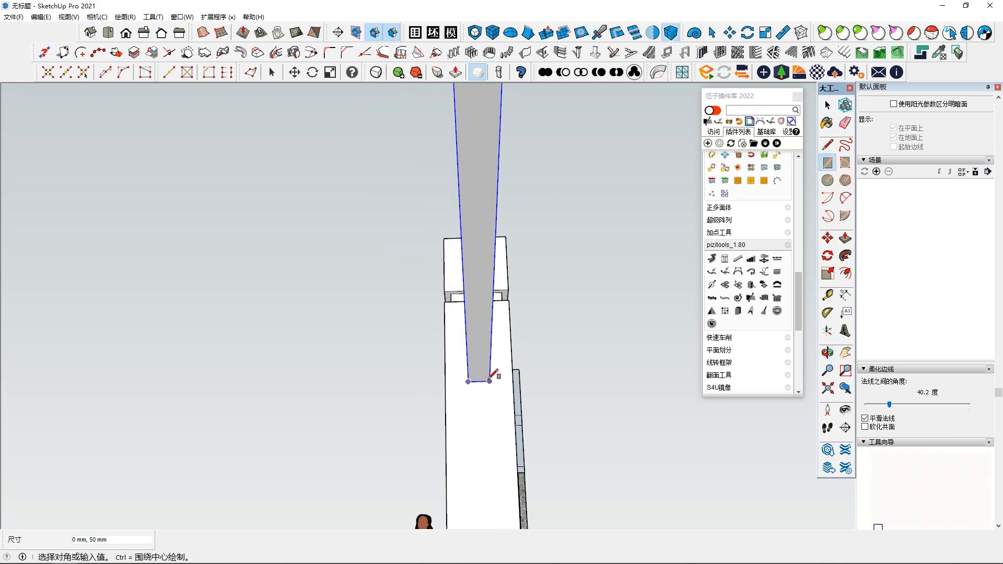
pyautogui.moveTo(468, 434)
pyautogui.mouseDown(button='middle')
pyautogui.moveTo(520, 457)
pyautogui.moveTo(491, 477)
pyautogui.moveTo(481, 438)
pyautogui.mouseUp(button='middle')
pyautogui.press('space')
# Step: Try to scale the rectangle beneath the rail together with the selected rail
pyautogui.keyDown('ctrl'); pyautogui.doubleClick(486, 447); pyautogui.keyUp('ctrl')
pyautogui.click(829, 272)
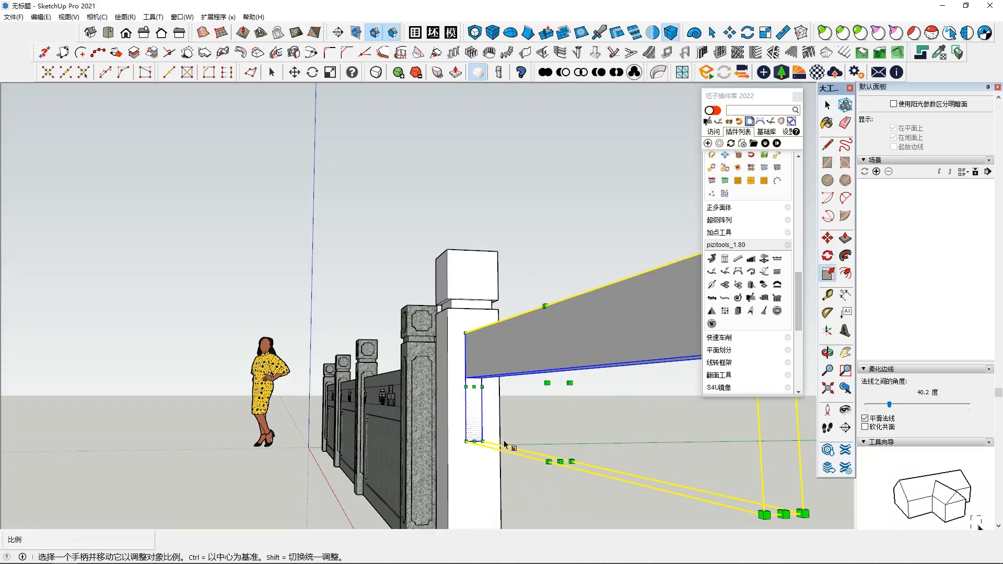
pyautogui.moveTo(553, 425); pyautogui.dragTo(563, 457, button='middle')
pyautogui.press('space')
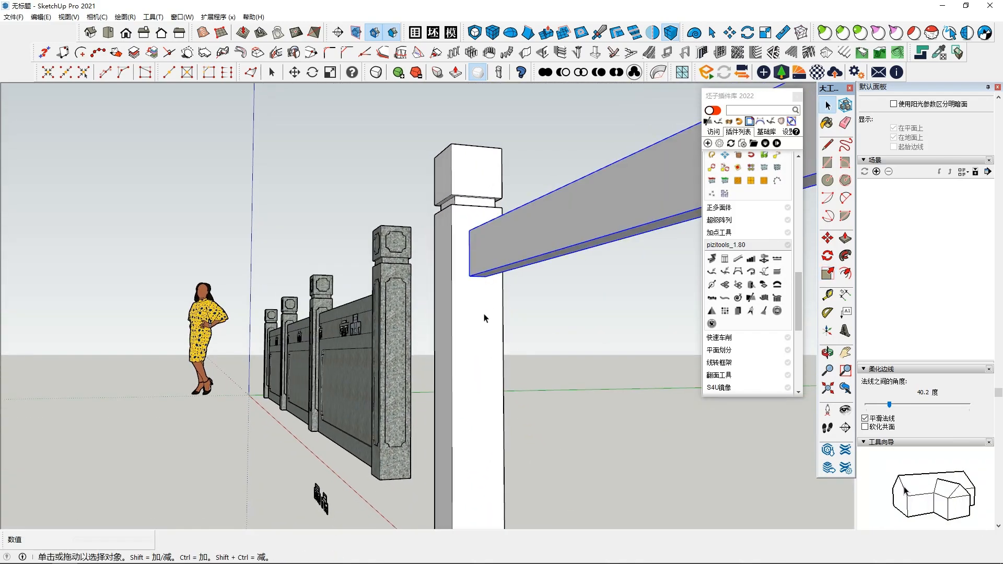
pyautogui.scroll(5, 510, 321)
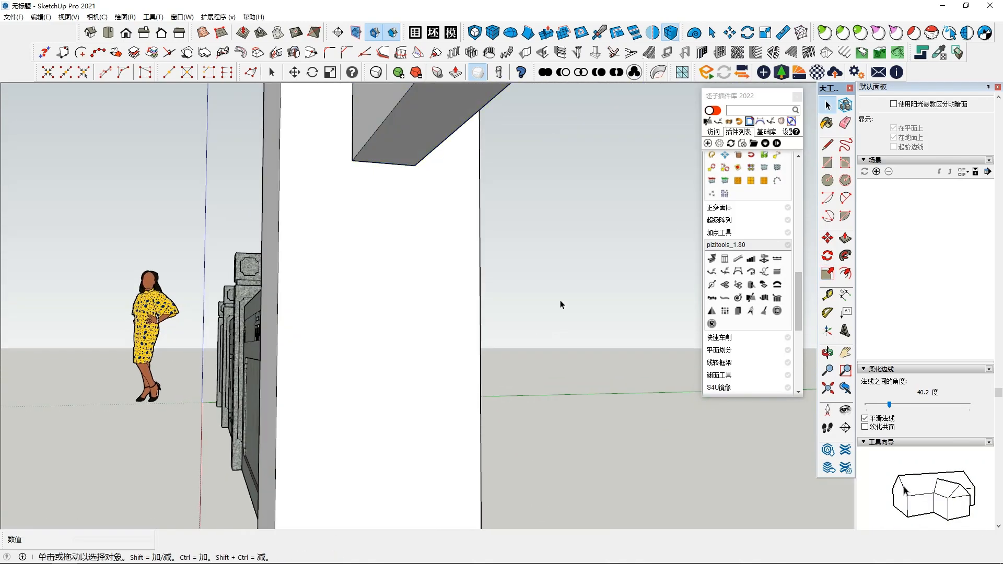
# Step: Draw a 50 mm wide rectangle on the post face directly beneath the top rail, aligned with the rail's lower corners
pyautogui.click(827, 162)
pyautogui.click(353, 160)
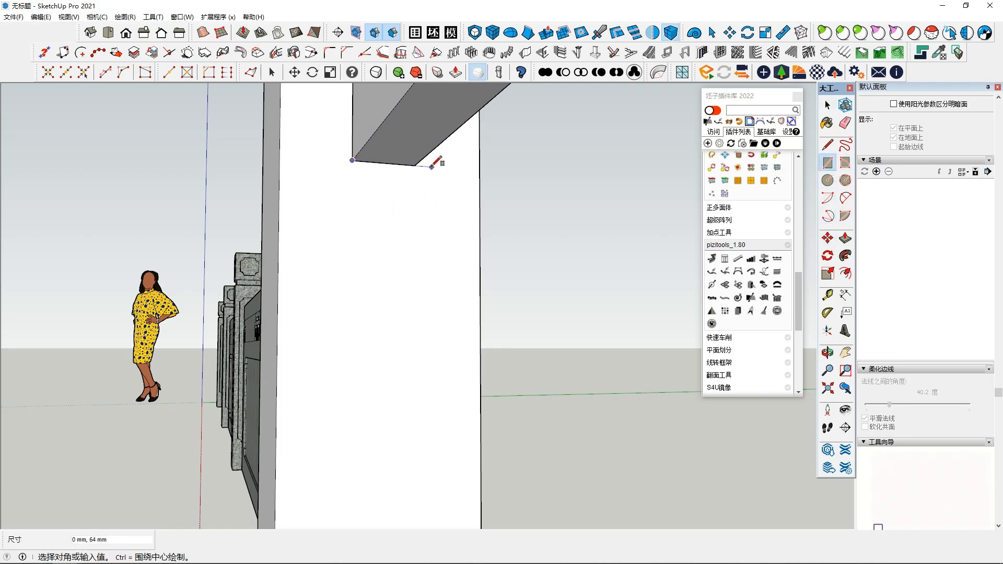
pyautogui.moveTo(438, 166); pyautogui.dragTo(397, 181, button='middle')
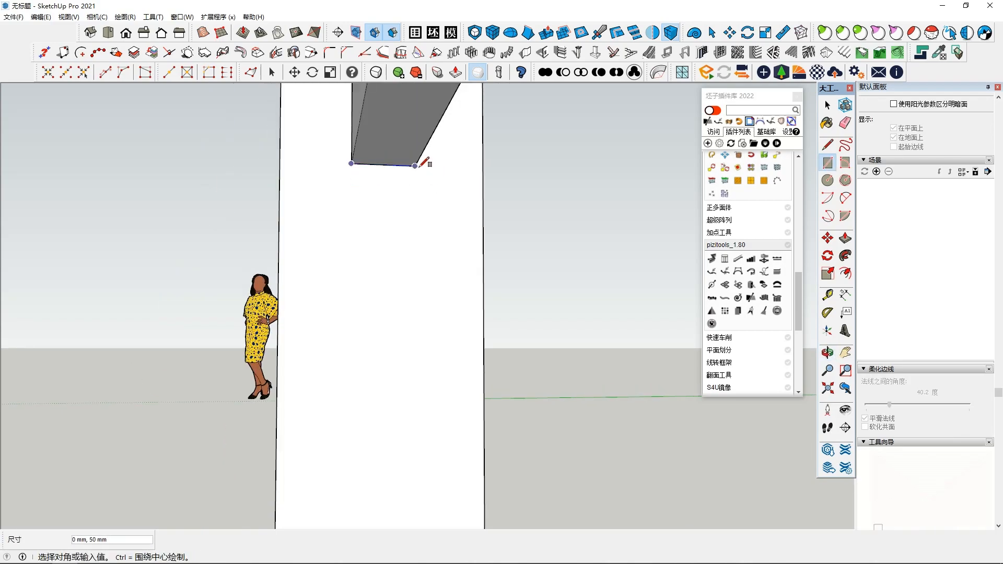
pyautogui.click(420, 368)
pyautogui.scroll(-3, 415, 366)
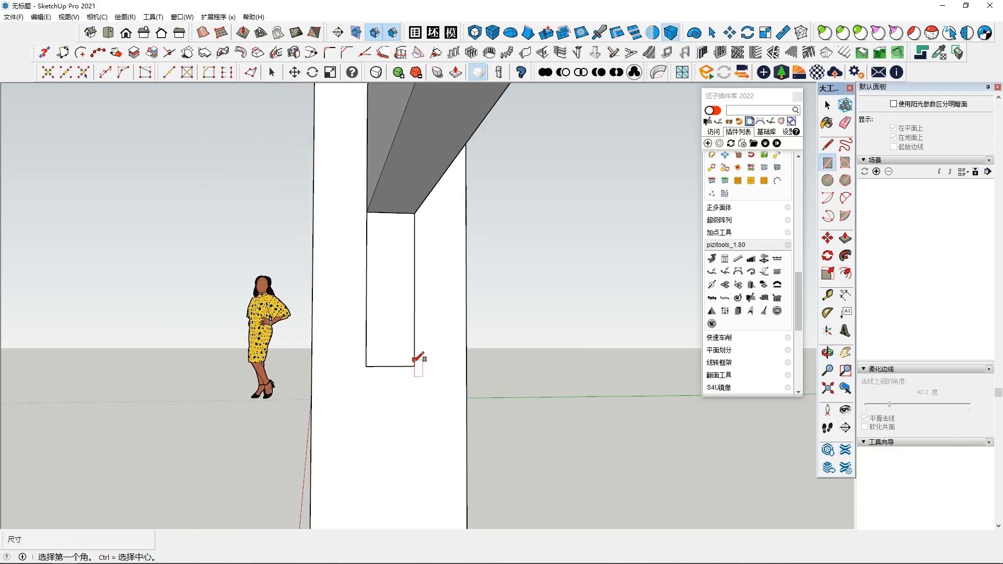
# Step: Push/Pull the new rectangle beneath the rail outward until it is level with the rail's free end
pyautogui.press('space')
pyautogui.click(392, 335)
pyautogui.scroll(-2, 392, 334)
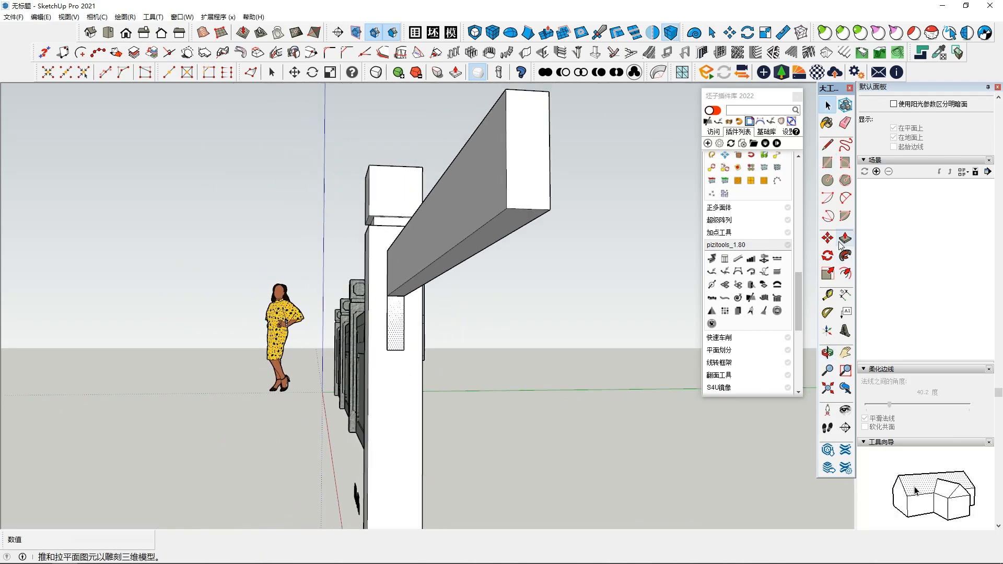
pyautogui.click(842, 239)
pyautogui.click(395, 318)
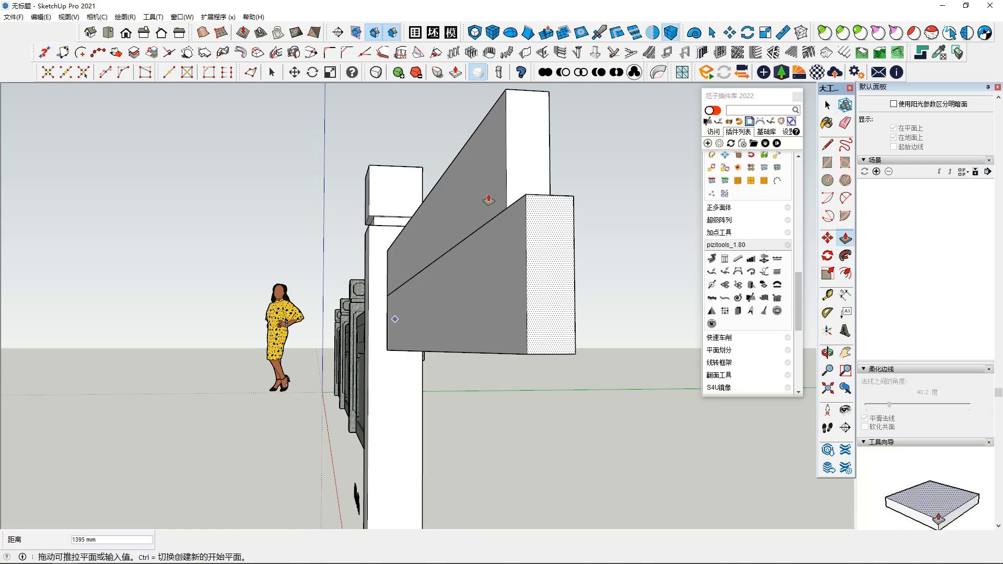
pyautogui.click(524, 192)
# Step: Make the extruded panel beneath the top rail a group
pyautogui.press('space')
pyautogui.click(485, 283)
pyautogui.moveTo(484, 284)
pyautogui.mouseDown(button='middle')
pyautogui.moveTo(430, 362)
pyautogui.moveTo(529, 353)
pyautogui.moveTo(490, 301)
pyautogui.mouseUp(button='middle')
pyautogui.rightClick(490, 302)
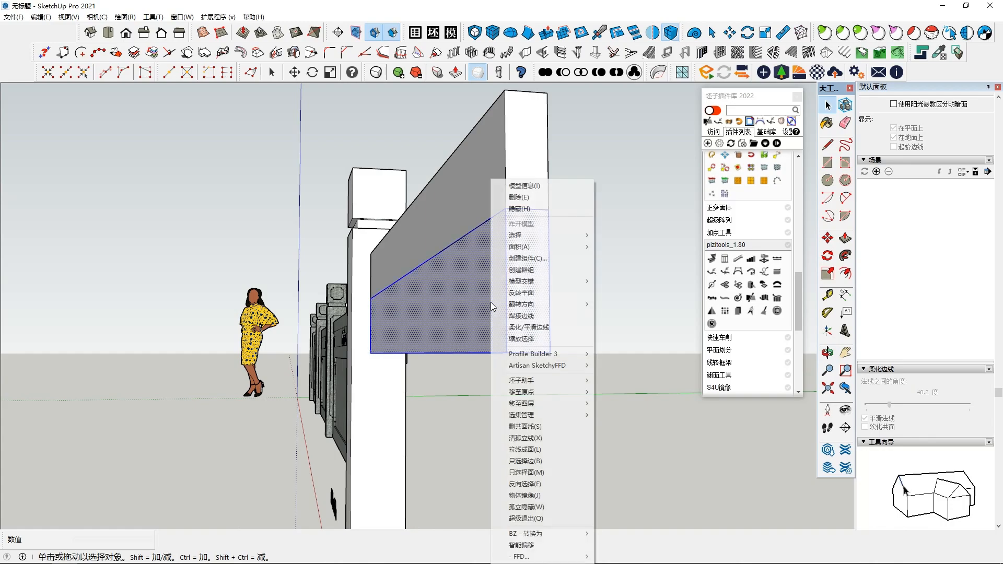
pyautogui.click(527, 270)
# Step: Scale the panel group's thickness so that it is slightly thinner than the top rail above it
pyautogui.press('s')
pyautogui.moveTo(511, 336); pyautogui.dragTo(431, 380, button='middle')
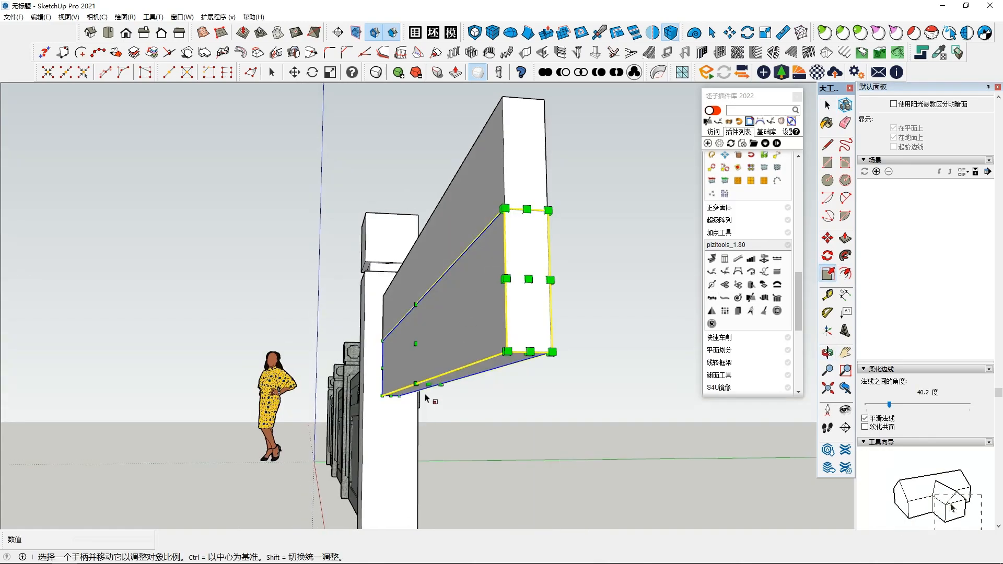
pyautogui.moveTo(428, 384); pyautogui.dragTo(428, 397)
pyautogui.moveTo(430, 379); pyautogui.dragTo(420, 353, button='middle')
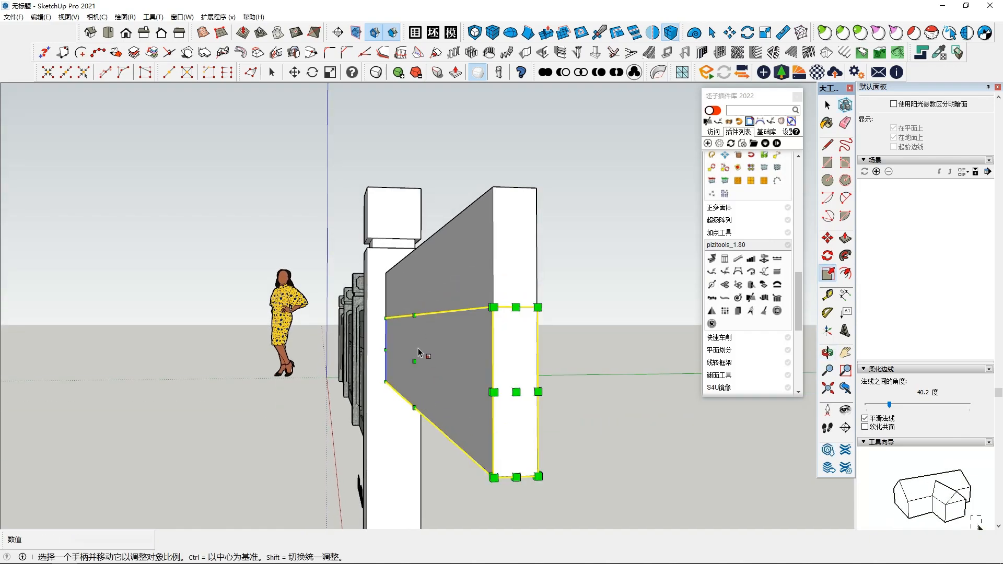
pyautogui.moveTo(415, 362); pyautogui.dragTo(417, 361)
pyautogui.moveTo(405, 367); pyautogui.dragTo(490, 402, button='middle')
pyautogui.press('space')
pyautogui.scroll(-2, 430, 469)
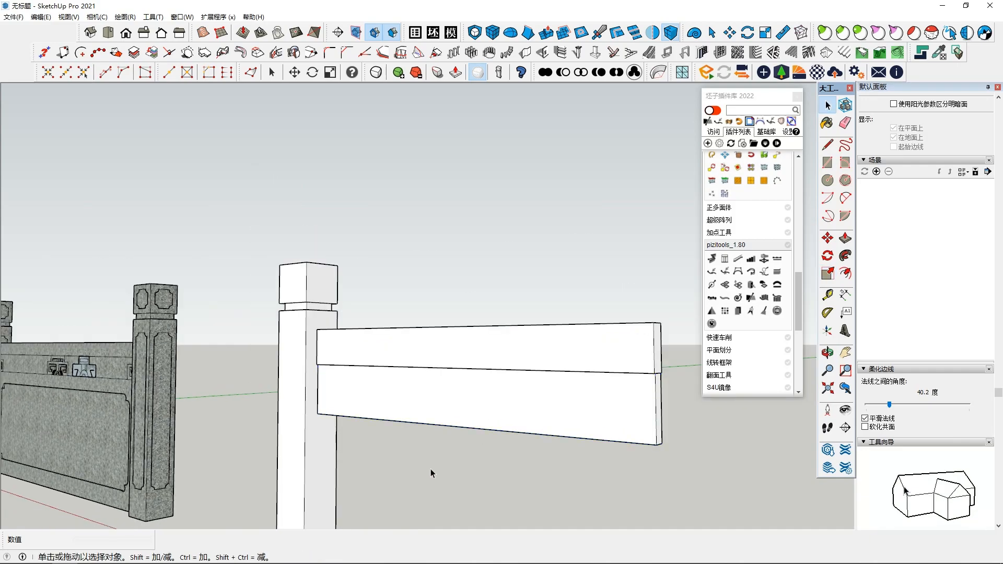
# Step: Examine the carved ornaments beneath the reference railing's top rail and the flat ornament outline standing beside the new railing
pyautogui.click(430, 468)
pyautogui.moveTo(430, 468); pyautogui.dragTo(438, 417, button='middle')
pyautogui.click(393, 311)
pyautogui.keyDown('shift'); pyautogui.moveTo(393, 310); pyautogui.dragTo(430, 485, button='middle'); pyautogui.keyUp('shift')
pyautogui.scroll(2, 343, 387)
pyautogui.moveTo(343, 388); pyautogui.dragTo(397, 298, button='middle')
pyautogui.keyDown('shift'); pyautogui.moveTo(251, 395); pyautogui.dragTo(433, 413, button='middle'); pyautogui.keyUp('shift')
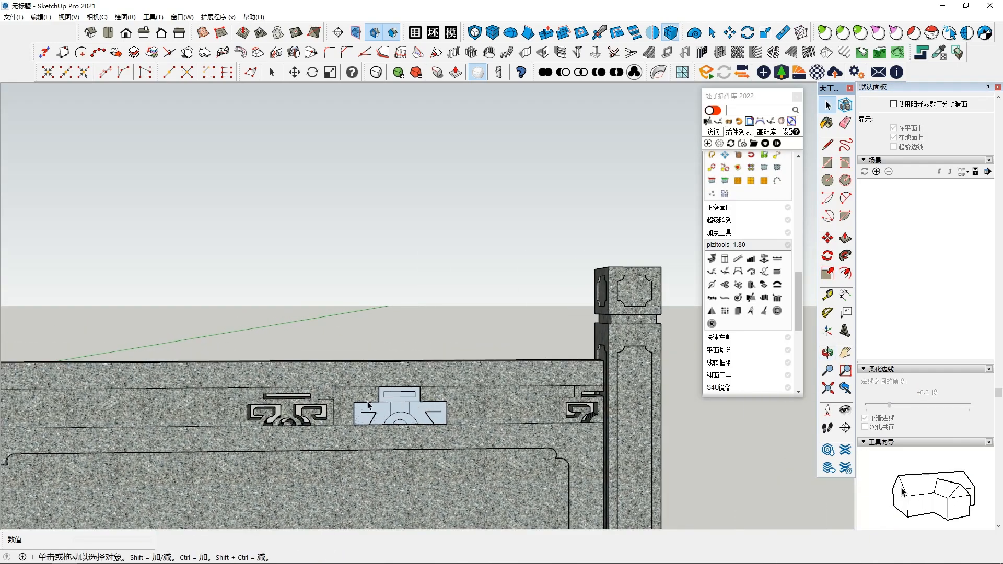
pyautogui.scroll(4, 288, 397)
pyautogui.moveTo(308, 410); pyautogui.dragTo(355, 398, button='middle')
pyautogui.scroll(-1, 356, 395)
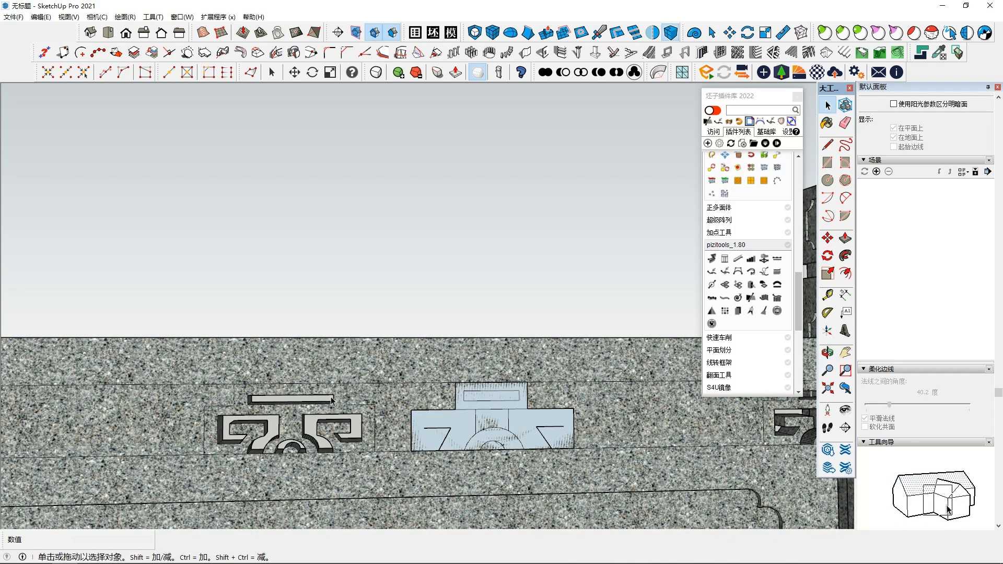
pyautogui.scroll(-2, 500, 433)
pyautogui.scroll(-1, 500, 432)
pyautogui.moveTo(507, 452)
pyautogui.mouseDown(button='middle')
pyautogui.moveTo(505, 477)
pyautogui.moveTo(232, 480)
pyautogui.mouseUp(button='middle')
pyautogui.moveTo(744, 428)
pyautogui.keyDown('shift'); pyautogui.mouseDown(button='middle')
pyautogui.moveTo(467, 438)
pyautogui.moveTo(414, 419)
pyautogui.mouseUp(button='middle'); pyautogui.keyUp('shift')
pyautogui.scroll(-2, 503, 440)
pyautogui.scroll(-2, 416, 419)
pyautogui.scroll(-1, 383, 407)
pyautogui.keyDown('shift'); pyautogui.moveTo(319, 412); pyautogui.dragTo(405, 399, button='middle'); pyautogui.keyUp('shift')
pyautogui.keyDown('shift'); pyautogui.moveTo(501, 410); pyautogui.dragTo(214, 410, button='middle'); pyautogui.keyUp('shift')
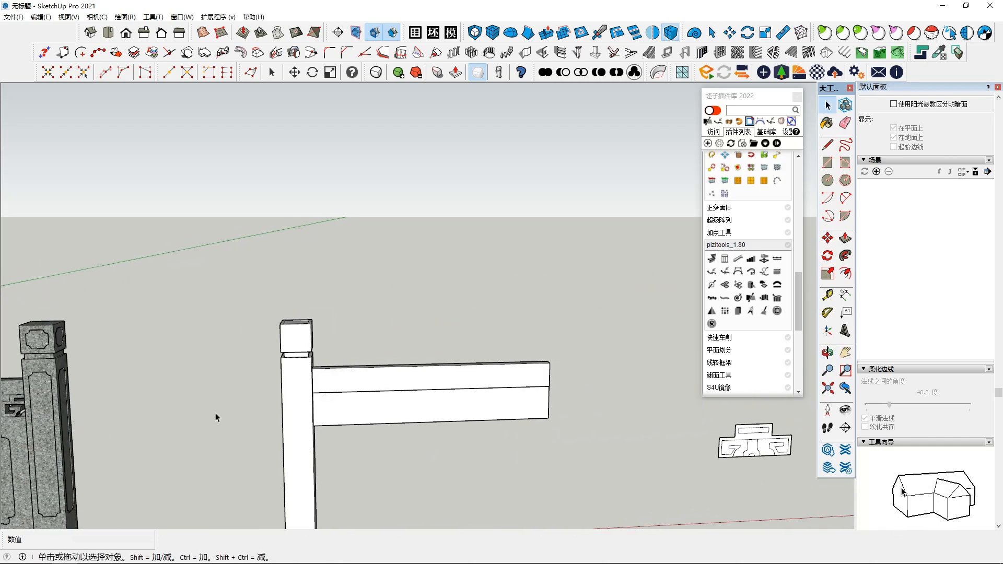
pyautogui.scroll(-2, 305, 419)
pyautogui.scroll(2, 575, 433)
pyautogui.click(576, 434)
pyautogui.scroll(2, 579, 438)
pyautogui.moveTo(586, 441); pyautogui.dragTo(600, 429, button='middle')
# Step: Explode the lower panel's group and make its front face a separate group
pyautogui.click(190, 390)
pyautogui.scroll(2, 190, 389)
pyautogui.keyDown('shift'); pyautogui.moveTo(267, 388); pyautogui.dragTo(311, 363, button='middle'); pyautogui.keyUp('shift')
pyautogui.rightClick(311, 362)
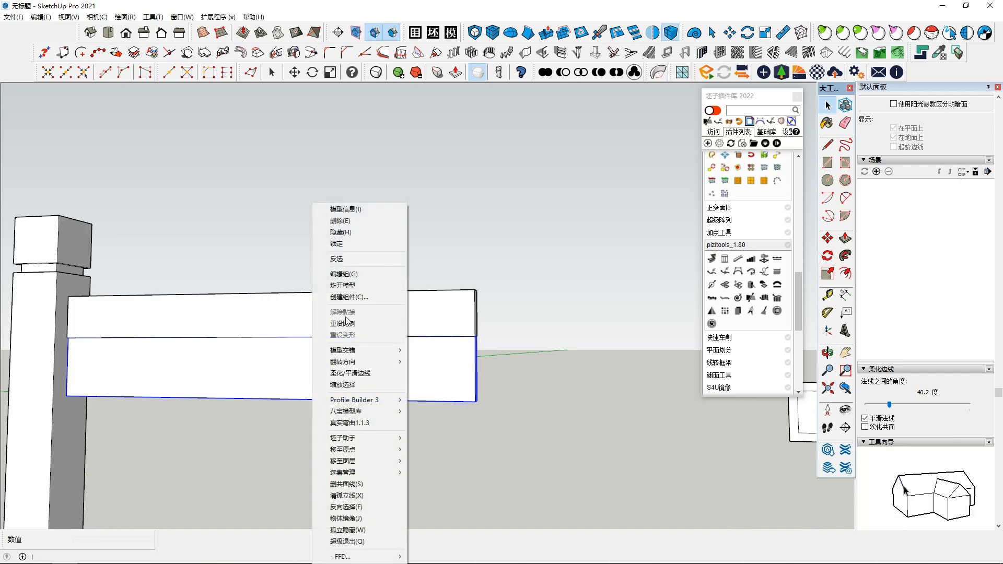
pyautogui.click(345, 298)
pyautogui.moveTo(374, 392)
pyautogui.mouseDown(button='middle')
pyautogui.moveTo(401, 396)
pyautogui.moveTo(304, 386)
pyautogui.moveTo(509, 369)
pyautogui.moveTo(371, 388)
pyautogui.moveTo(374, 396)
pyautogui.moveTo(298, 387)
pyautogui.moveTo(374, 392)
pyautogui.mouseUp(button='middle')
pyautogui.doubleClick(374, 396)
pyautogui.rightClick(374, 391)
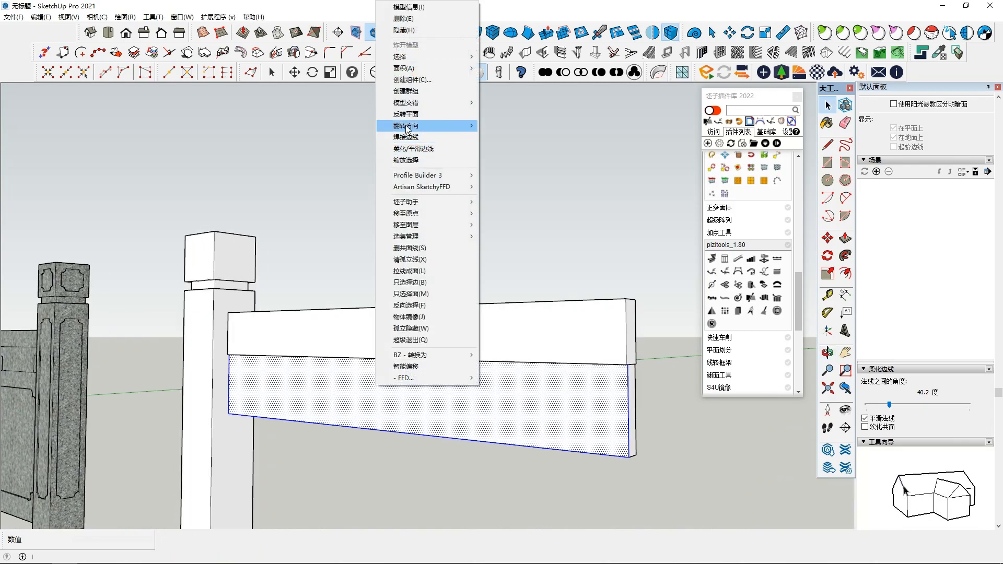
pyautogui.click(421, 92)
# Step: Move the flat ornament outline by its lower corner onto the bottom edge of the panel's front face
pyautogui.moveTo(501, 386); pyautogui.dragTo(549, 434, button='middle')
pyautogui.click(712, 488)
pyautogui.moveTo(712, 487); pyautogui.dragTo(820, 318, button='middle')
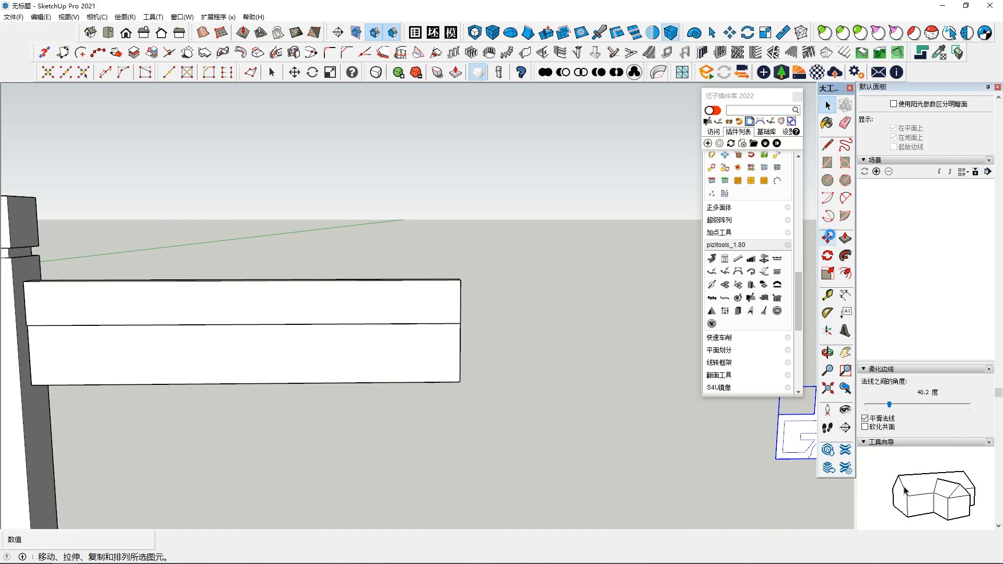
pyautogui.click(775, 460)
pyautogui.keyDown('shift'); pyautogui.moveTo(337, 396); pyautogui.dragTo(486, 416, button='middle'); pyautogui.keyUp('shift')
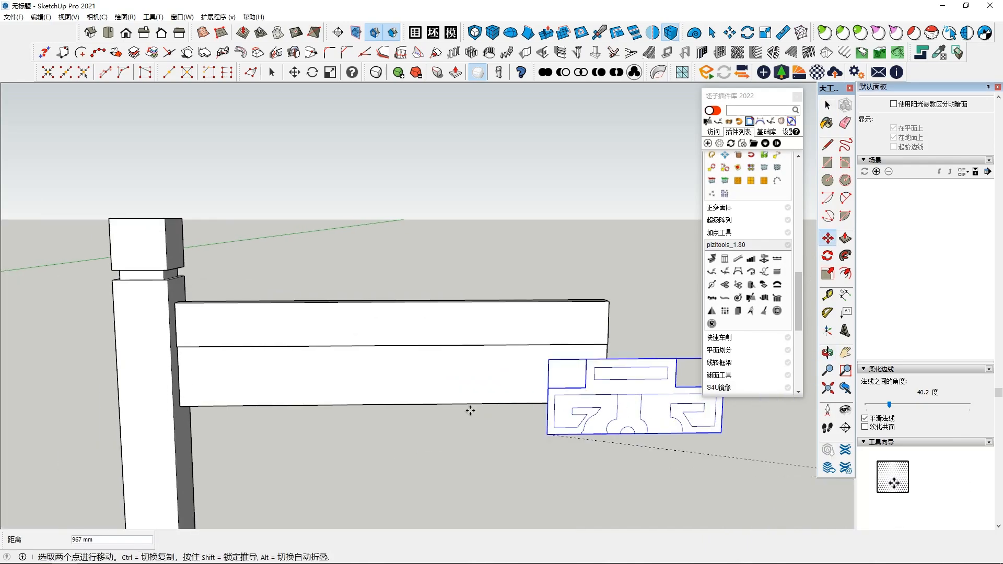
pyautogui.scroll(1, 331, 405)
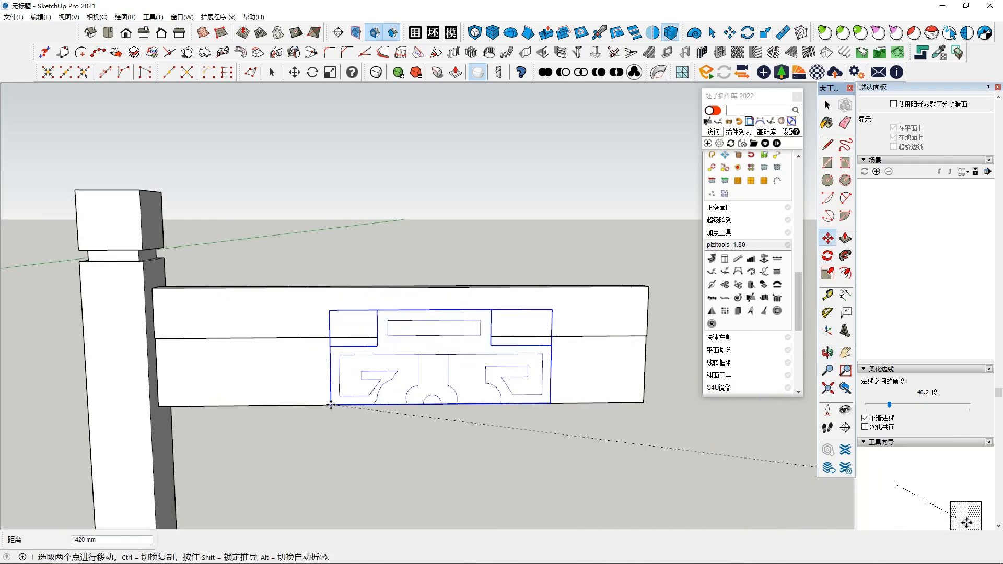
pyautogui.click(330, 405)
pyautogui.scroll(-3, 330, 405)
pyautogui.moveTo(330, 407); pyautogui.dragTo(306, 409, button='middle')
pyautogui.click(312, 408)
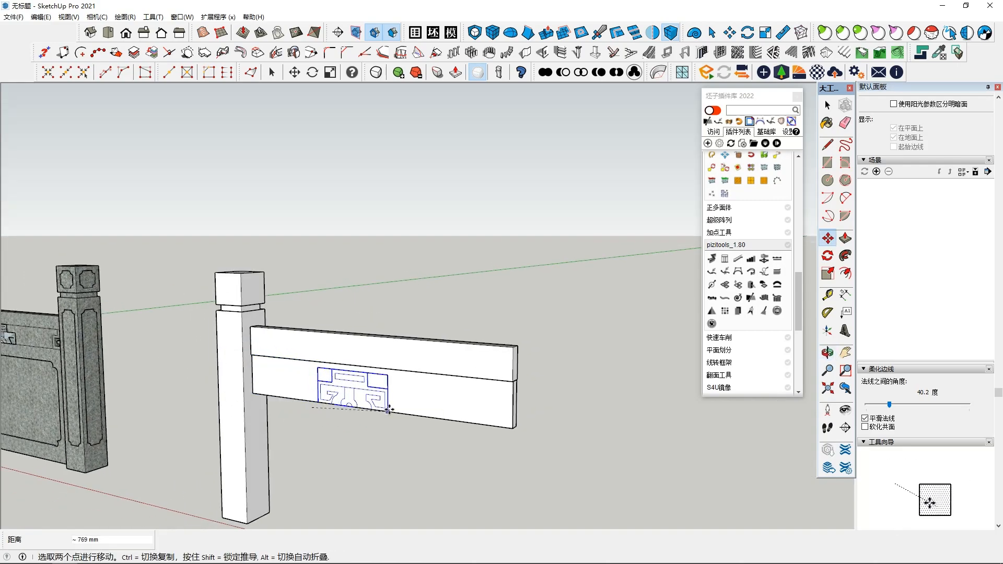
pyautogui.click(387, 410)
pyautogui.scroll(4, 397, 407)
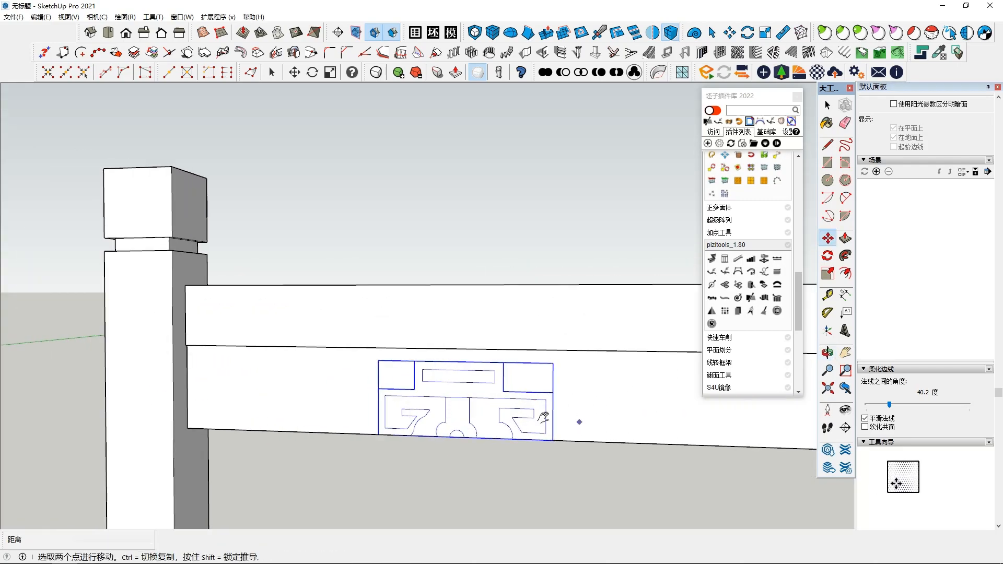
pyautogui.moveTo(559, 418); pyautogui.dragTo(552, 417, button='middle')
pyautogui.press('space')
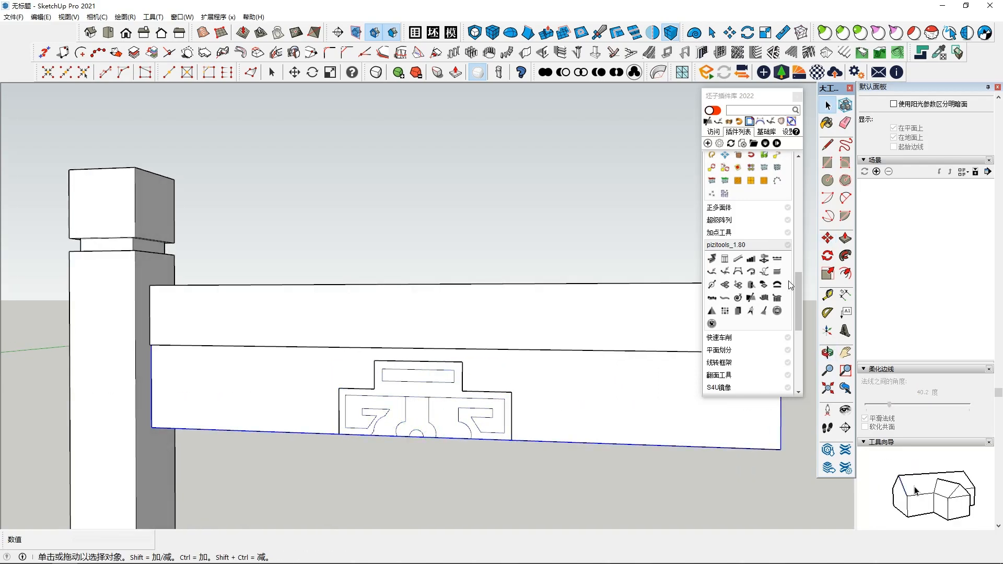
pyautogui.moveTo(528, 340); pyautogui.dragTo(440, 376, button='middle')
pyautogui.click(457, 361)
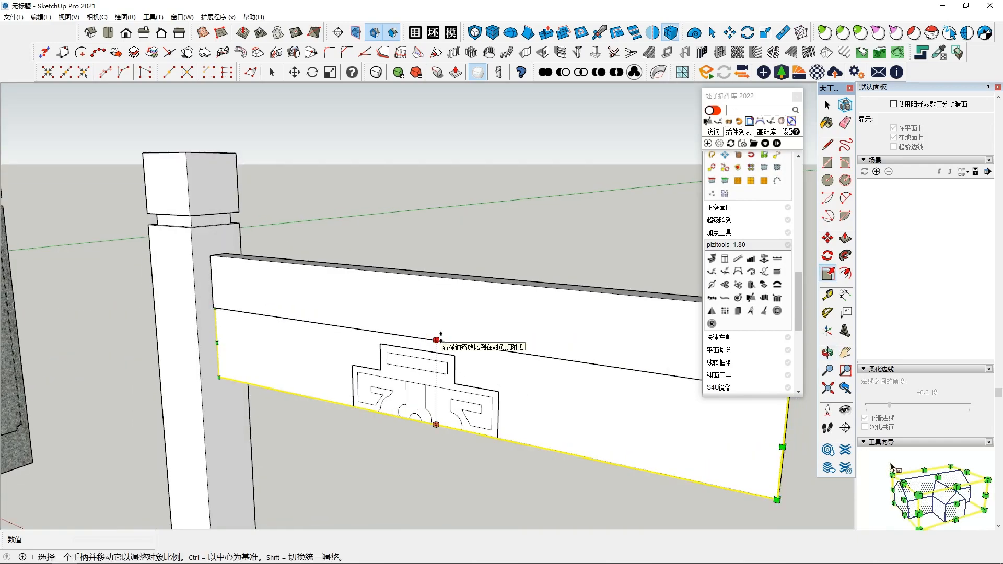
pyautogui.scroll(-1, 523, 390)
pyautogui.press('space')
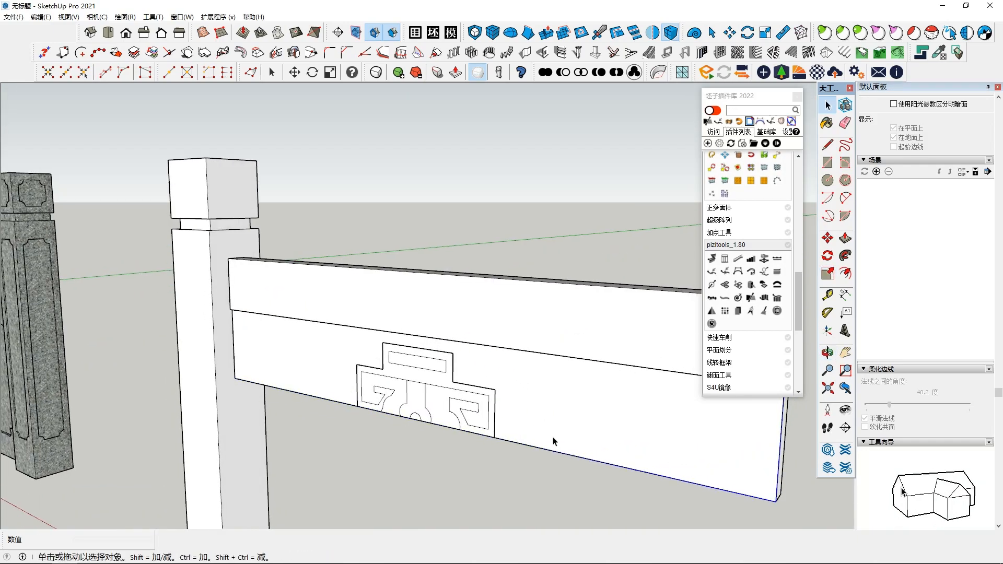
pyautogui.moveTo(568, 426); pyautogui.dragTo(512, 403, button='middle')
pyautogui.press('m')
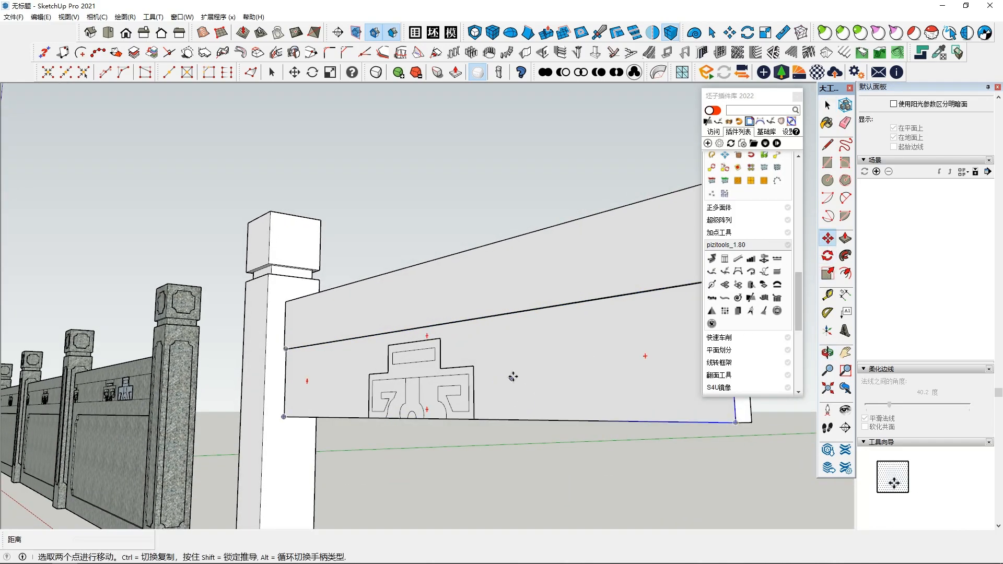
pyautogui.click(512, 376)
pyautogui.press('Escape')
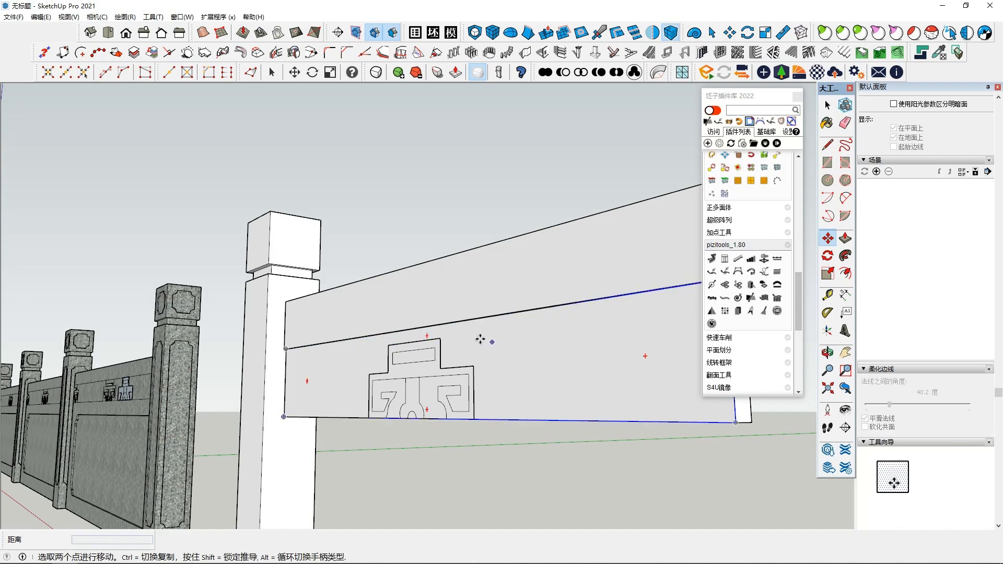
pyautogui.click(461, 322)
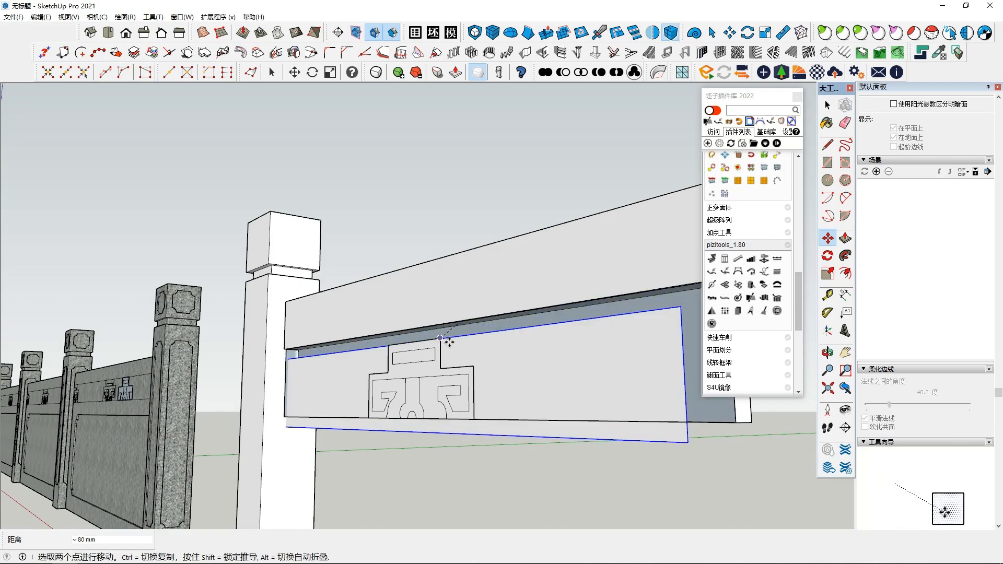
pyautogui.press('Escape')
pyautogui.moveTo(497, 347); pyautogui.dragTo(627, 394, button='middle')
# Step: Scale the ornament's height upward until it reaches the upper edge of the panel
pyautogui.press('space')
pyautogui.click(412, 365)
pyautogui.moveTo(412, 365); pyautogui.dragTo(454, 363, button='middle')
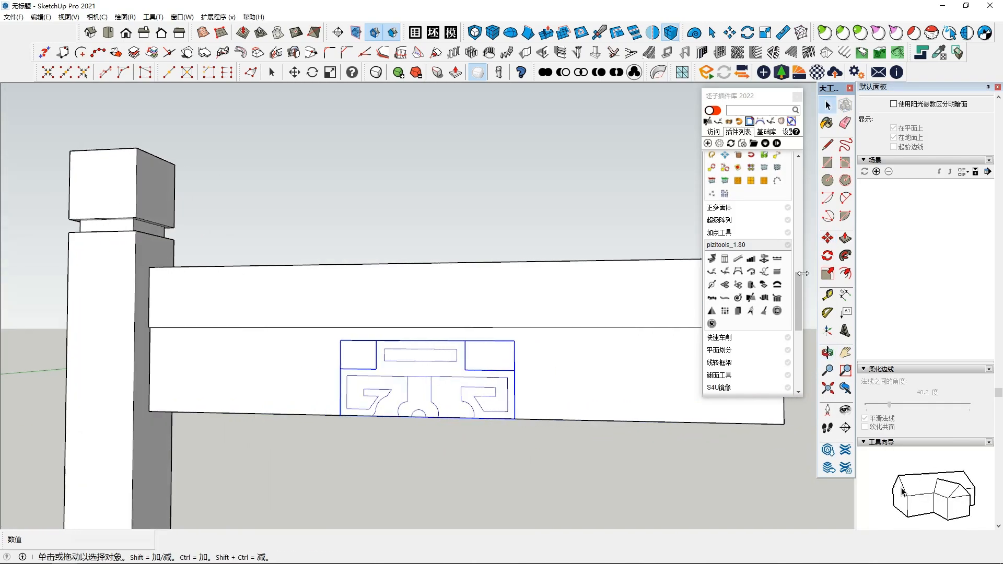
pyautogui.click(830, 273)
pyautogui.moveTo(425, 341); pyautogui.dragTo(429, 328)
pyautogui.press('space')
pyautogui.moveTo(481, 408); pyautogui.dragTo(469, 365, button='middle')
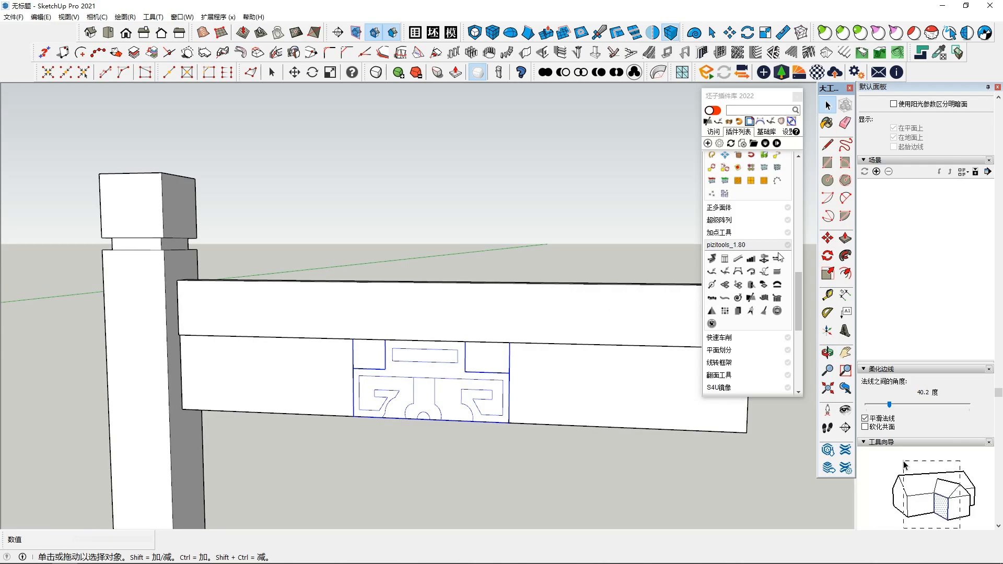
# Step: Slide the ornament along the panel to about its middle, finishing with a 14 mm move
pyautogui.click(827, 239)
pyautogui.click(415, 376)
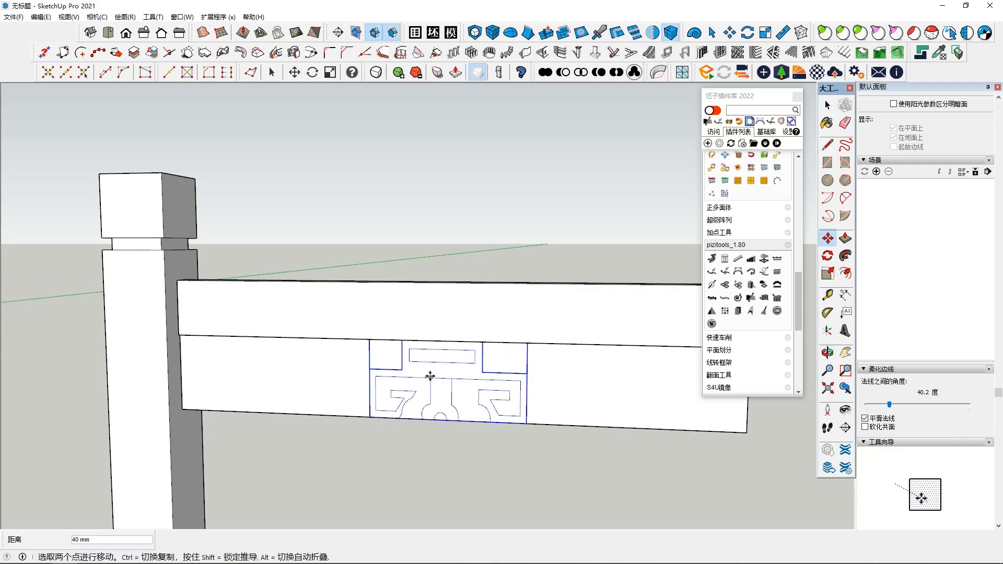
pyautogui.press('space')
pyautogui.click(599, 388)
pyautogui.moveTo(599, 387); pyautogui.dragTo(611, 467, button='middle')
pyautogui.moveTo(398, 384); pyautogui.dragTo(493, 390, button='middle')
pyautogui.click(434, 381)
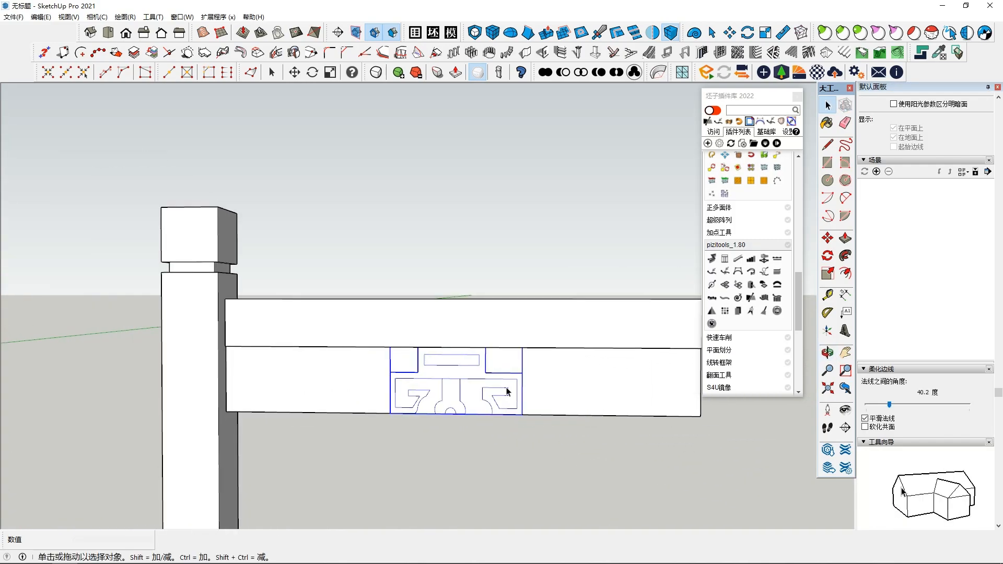
pyautogui.click(828, 238)
pyautogui.click(460, 382)
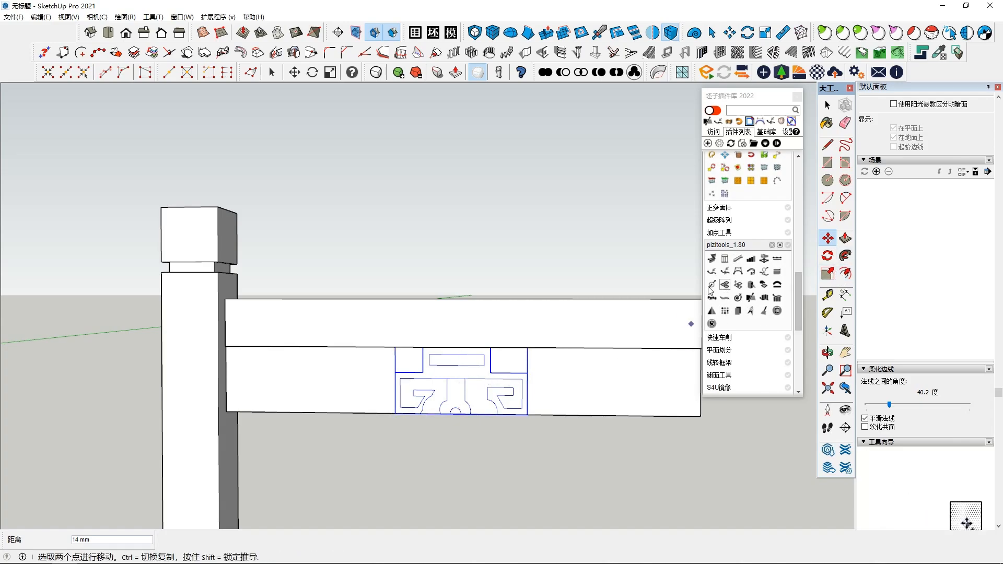
# Step: Copy the ornament along the panel toward the rail's free end
pyautogui.click(464, 379)
pyautogui.press('ctrl')
pyautogui.keyDown('shift'); pyautogui.moveTo(627, 377); pyautogui.dragTo(514, 397, button='middle'); pyautogui.keyUp('shift')
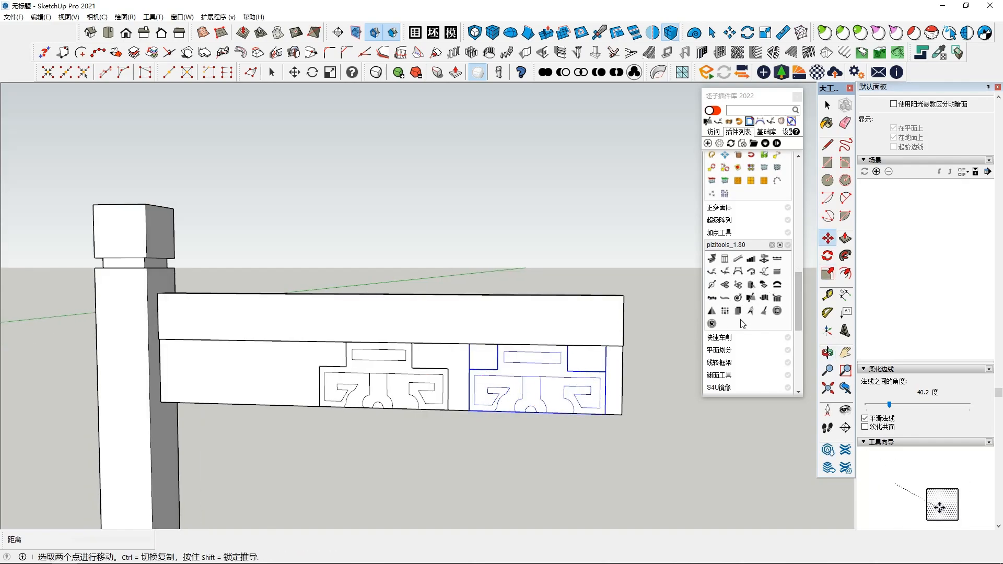
# Step: Split the copied ornament near the free end into two halves along its vertical centreline, using three points to set the cutting plane
pyautogui.click(751, 299)
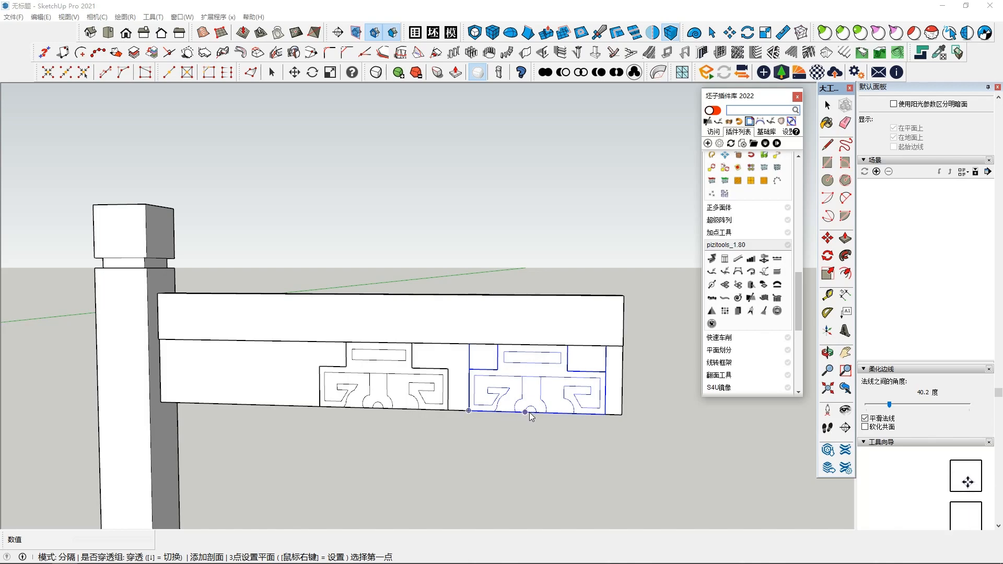
pyautogui.scroll(2, 532, 416)
pyautogui.scroll(2, 530, 415)
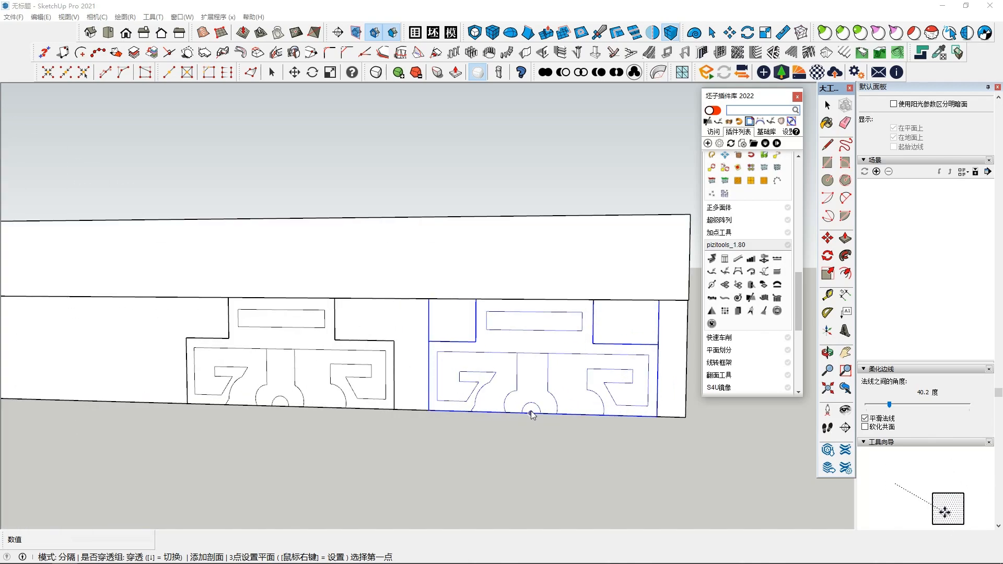
pyautogui.click(530, 413)
pyautogui.click(531, 299)
pyautogui.scroll(1, 531, 299)
pyautogui.moveTo(472, 320); pyautogui.dragTo(235, 366, button='middle')
pyautogui.moveTo(517, 398); pyautogui.dragTo(431, 404, button='middle')
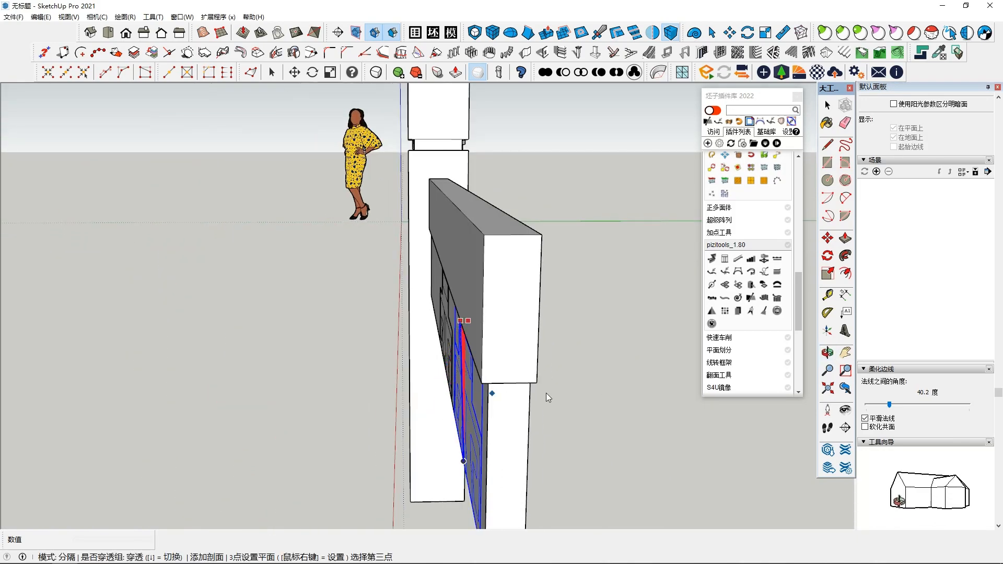
pyautogui.moveTo(660, 406); pyautogui.dragTo(625, 438, button='middle')
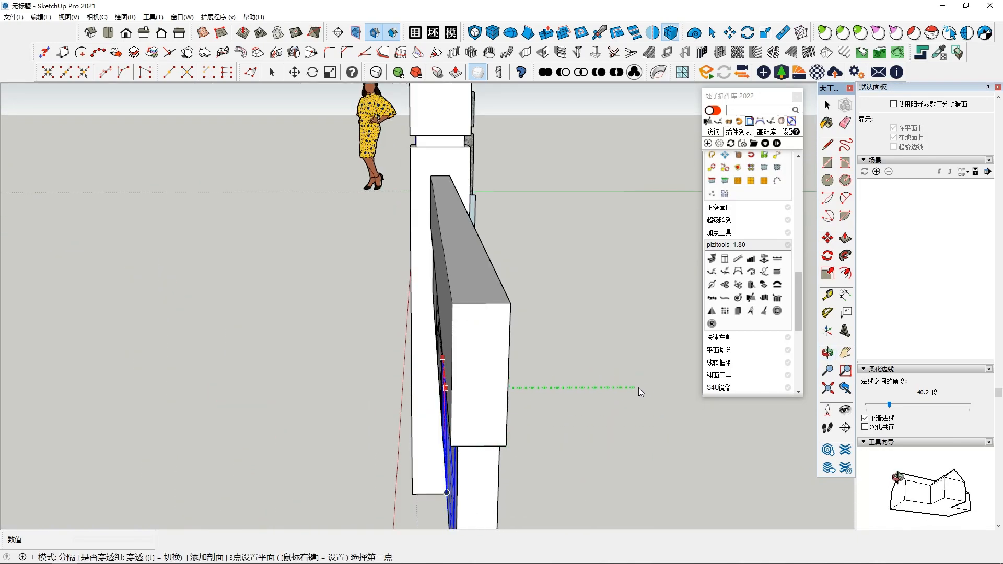
pyautogui.click(660, 411)
pyautogui.moveTo(493, 412); pyautogui.dragTo(678, 476, button='middle')
pyautogui.scroll(-2, 678, 477)
pyautogui.keyDown('shift'); pyautogui.moveTo(486, 460); pyautogui.dragTo(398, 401, button='middle'); pyautogui.keyUp('shift')
pyautogui.scroll(2, 398, 401)
pyautogui.press('space')
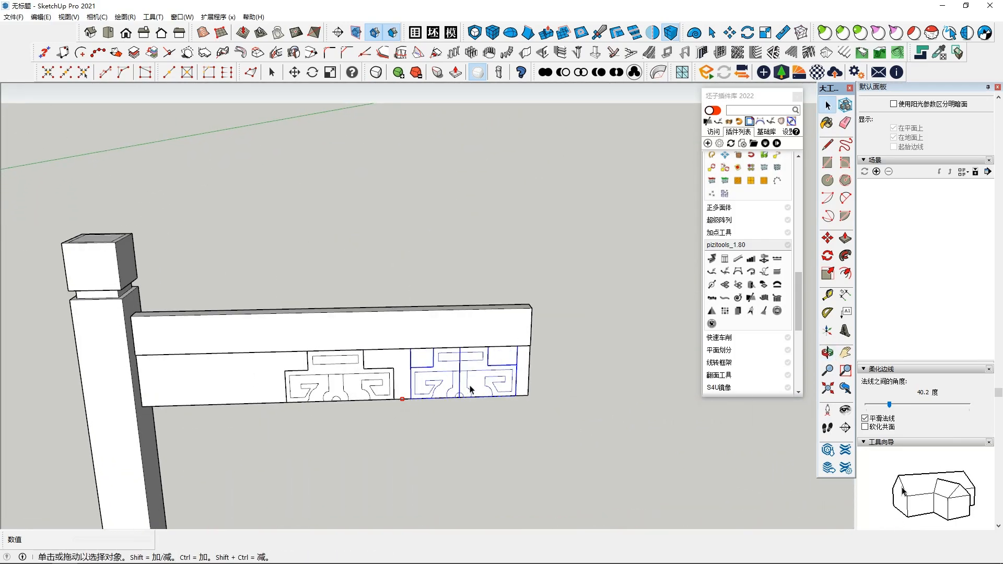
# Step: Move the copy's first half to the panel's free-end lower corner and its other half to the lower corner at the post
pyautogui.scroll(3, 458, 388)
pyautogui.press('m')
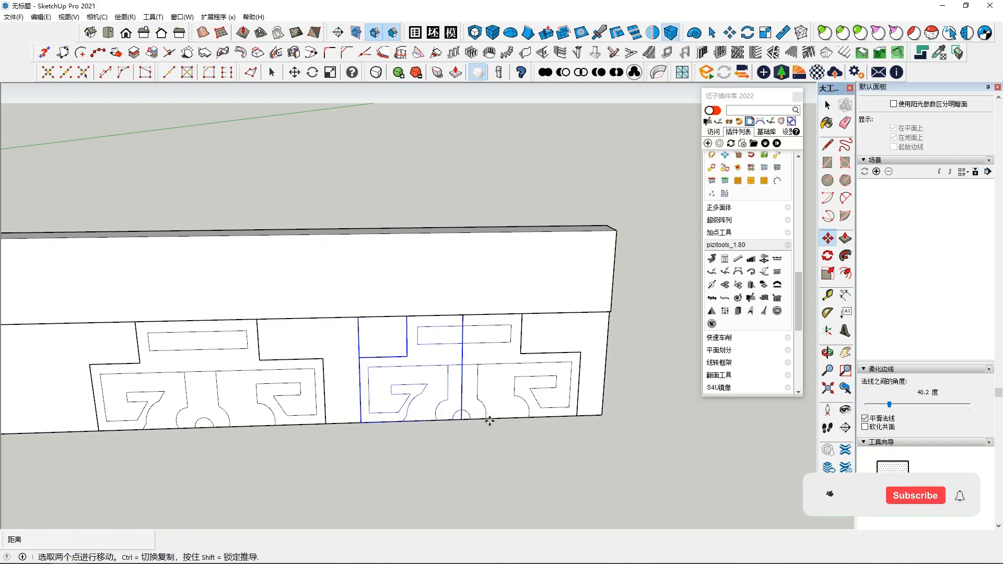
pyautogui.click(477, 420)
pyautogui.press('space')
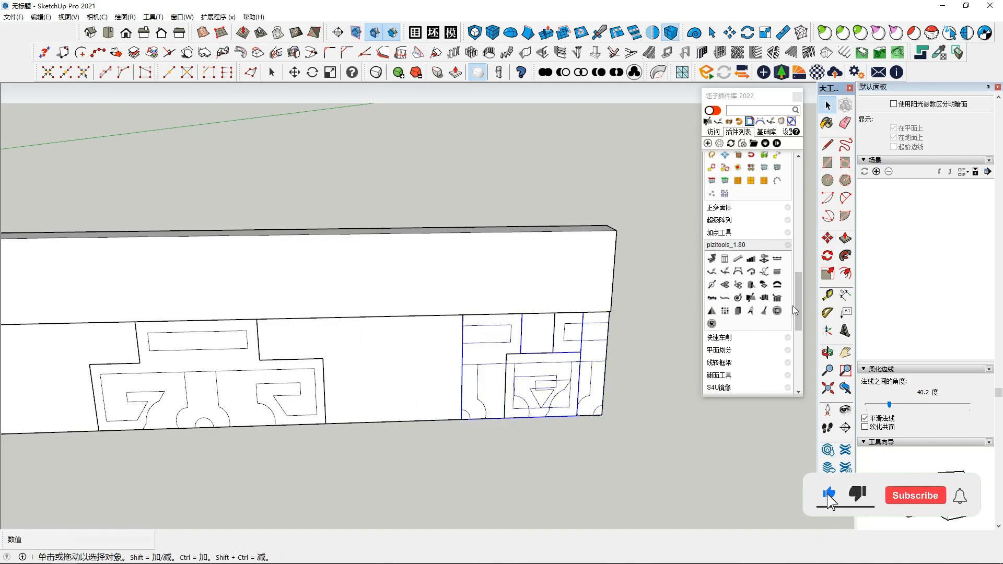
pyautogui.press('m')
pyautogui.click(462, 420)
pyautogui.scroll(-2, 285, 424)
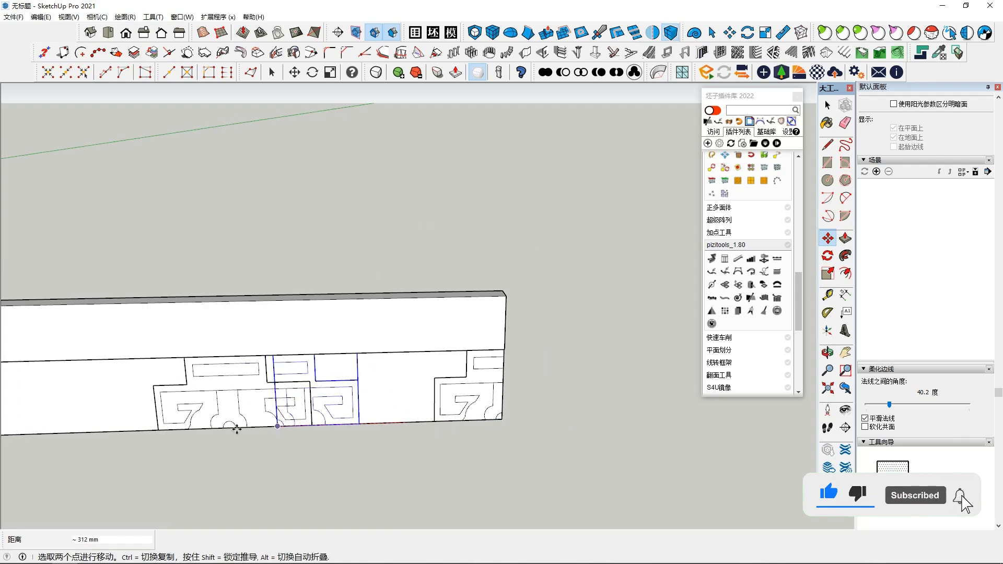
pyautogui.scroll(-1, 197, 426)
pyautogui.keyDown('shift'); pyautogui.moveTo(98, 428); pyautogui.dragTo(302, 428, button='middle'); pyautogui.keyUp('shift')
pyautogui.click(203, 432)
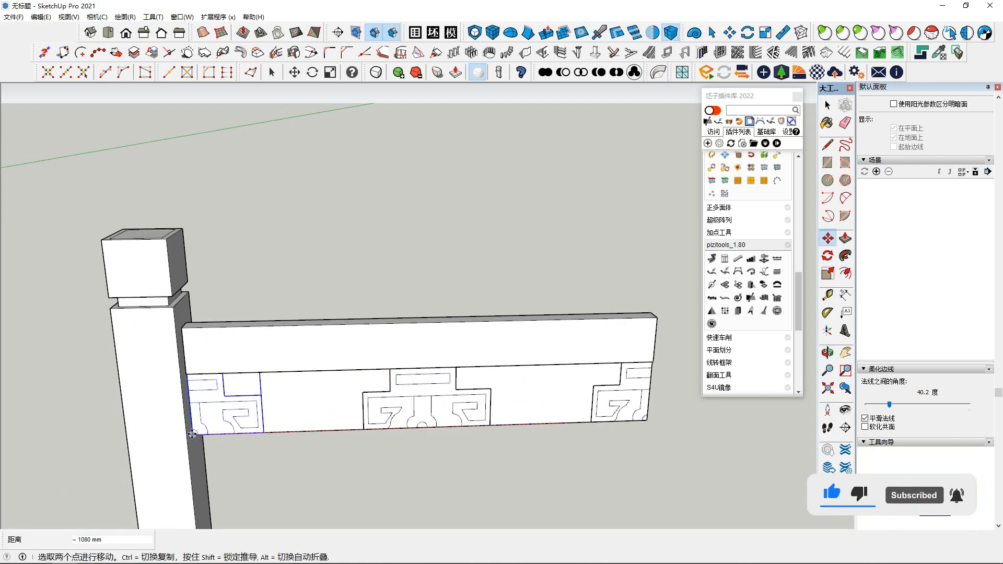
# Step: Explode the middle ornament component on the panel's front face
pyautogui.moveTo(466, 439); pyautogui.dragTo(457, 372, button='middle')
pyautogui.press('space')
pyautogui.click(437, 402)
pyautogui.scroll(3, 437, 402)
pyautogui.moveTo(381, 393); pyautogui.dragTo(409, 413, button='middle')
pyautogui.rightClick(410, 413)
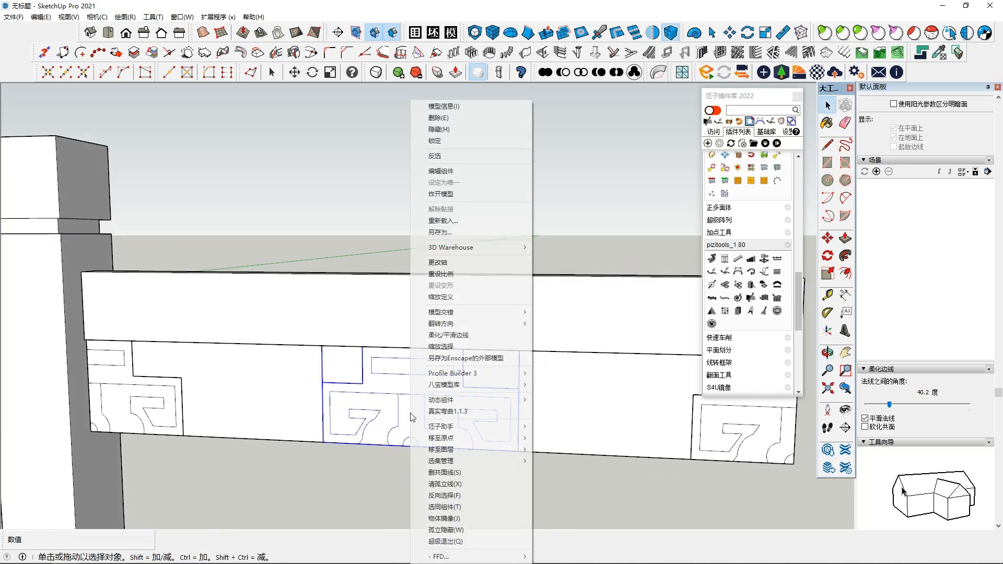
pyautogui.click(460, 193)
# Step: Try to push the exploded ornament's upper rectangle and lower cut-outs 38 mm into the panel
pyautogui.scroll(2, 423, 376)
pyautogui.click(416, 374)
pyautogui.moveTo(423, 376); pyautogui.dragTo(244, 375, button='middle')
pyautogui.click(845, 240)
pyautogui.click(397, 367)
pyautogui.moveTo(416, 368); pyautogui.dragTo(399, 337, button='middle')
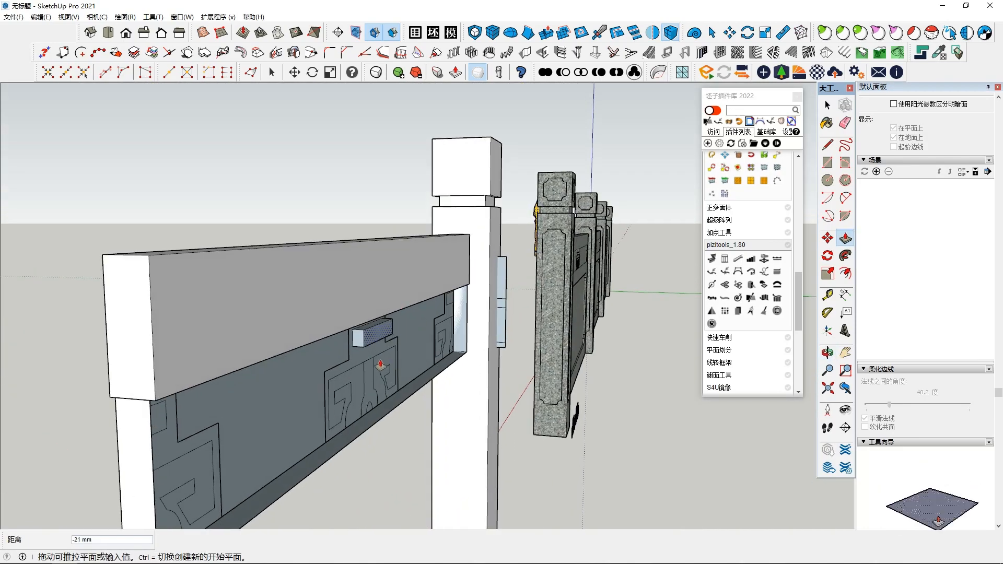
pyautogui.click(385, 421)
pyautogui.moveTo(385, 420); pyautogui.dragTo(402, 349, button='middle')
pyautogui.click(402, 348)
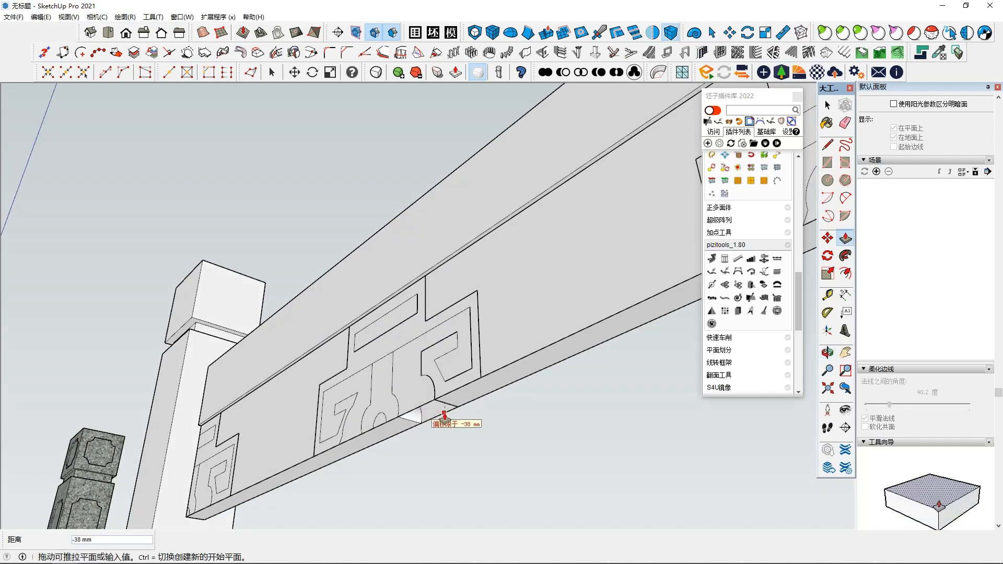
pyautogui.click(447, 416)
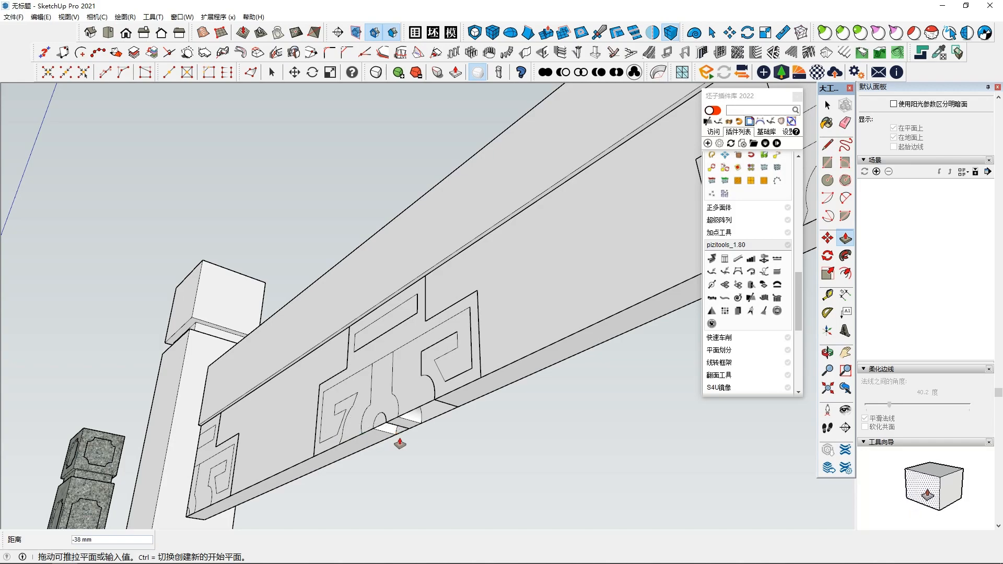
# Step: Retry the 38 mm Push/Pull on the middle ornament's cut-outs, then undo it
pyautogui.moveTo(368, 449)
pyautogui.mouseDown(button='middle')
pyautogui.moveTo(355, 456)
pyautogui.moveTo(351, 394)
pyautogui.moveTo(371, 445)
pyautogui.moveTo(355, 484)
pyautogui.moveTo(308, 414)
pyautogui.moveTo(342, 490)
pyautogui.moveTo(469, 481)
pyautogui.moveTo(430, 478)
pyautogui.moveTo(432, 437)
pyautogui.moveTo(387, 325)
pyautogui.moveTo(336, 311)
pyautogui.moveTo(454, 451)
pyautogui.moveTo(546, 480)
pyautogui.moveTo(569, 409)
pyautogui.moveTo(502, 329)
pyautogui.moveTo(486, 380)
pyautogui.moveTo(371, 485)
pyautogui.moveTo(438, 358)
pyautogui.moveTo(453, 393)
pyautogui.moveTo(457, 358)
pyautogui.moveTo(400, 360)
pyautogui.moveTo(403, 343)
pyautogui.mouseUp(button='middle')
pyautogui.moveTo(415, 305); pyautogui.dragTo(391, 372, button='middle')
pyautogui.moveTo(440, 329); pyautogui.dragTo(420, 307, button='middle')
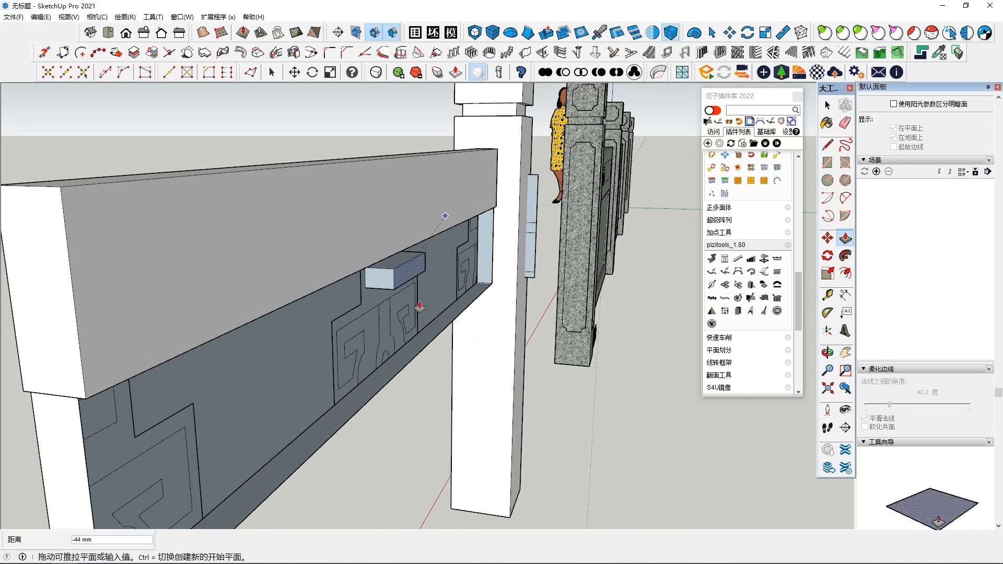
pyautogui.click(398, 374)
pyautogui.moveTo(377, 374); pyautogui.dragTo(595, 377, button='middle')
pyautogui.press('space')
pyautogui.moveTo(343, 465); pyautogui.dragTo(454, 459, button='middle')
pyautogui.scroll(-2, 453, 459)
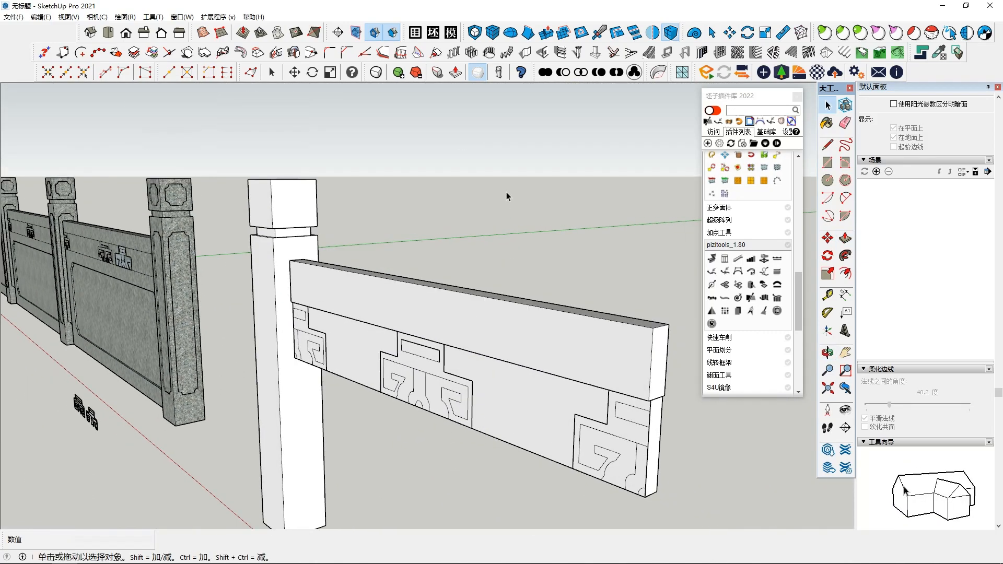
# Step: Place the middle ornament inside the opened panel group and remove the two half ornaments at the panel's ends
pyautogui.moveTo(362, 384); pyautogui.dragTo(442, 361, button='middle')
pyautogui.click(419, 373)
pyautogui.scroll(1, 420, 374)
pyautogui.scroll(2, 445, 349)
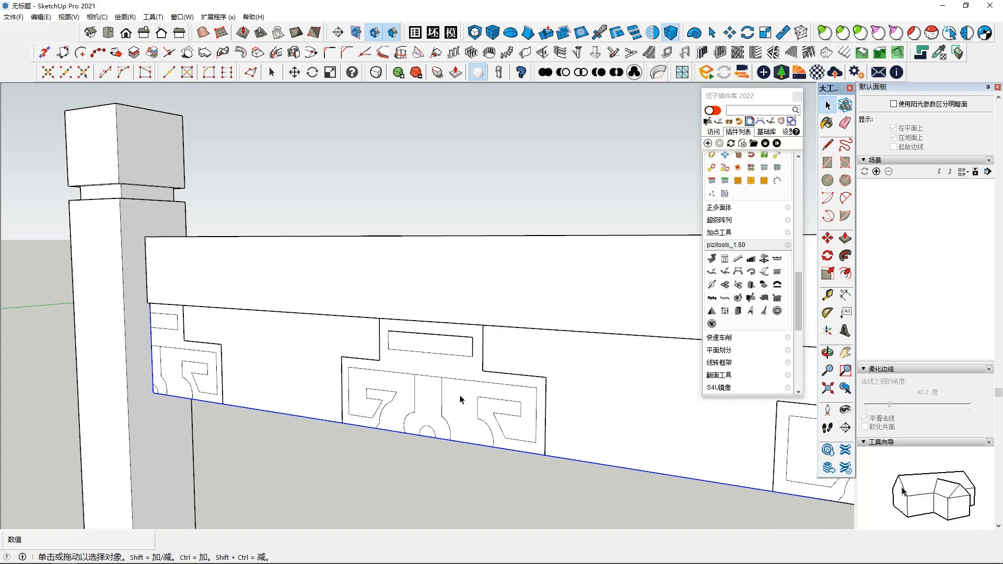
pyautogui.click(445, 396)
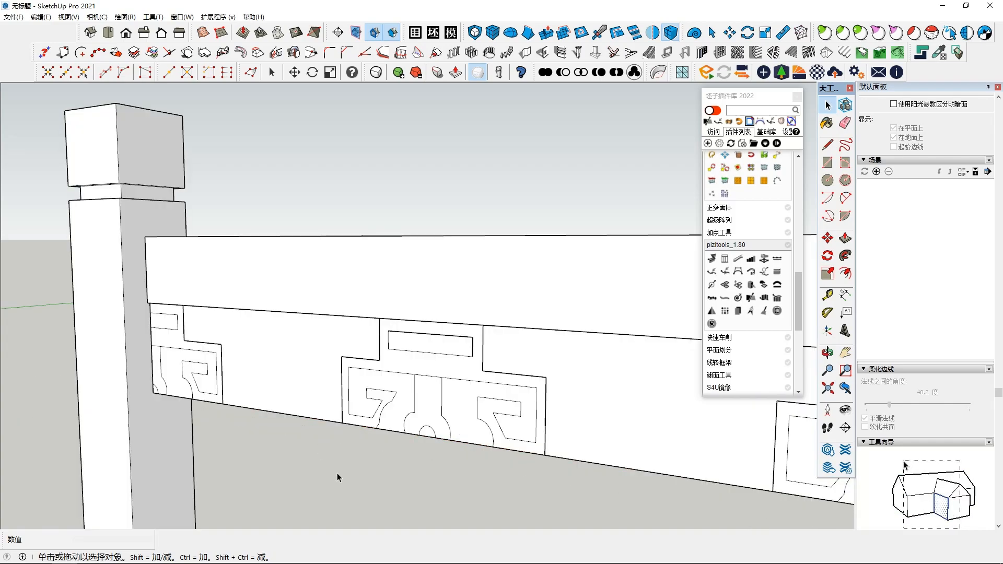
pyautogui.scroll(-5, 376, 397)
pyautogui.moveTo(379, 368); pyautogui.dragTo(439, 402, button='middle')
pyautogui.scroll(3, 439, 403)
# Step: Copy the ornament inside the panel group toward the rail's free end
pyautogui.press('m')
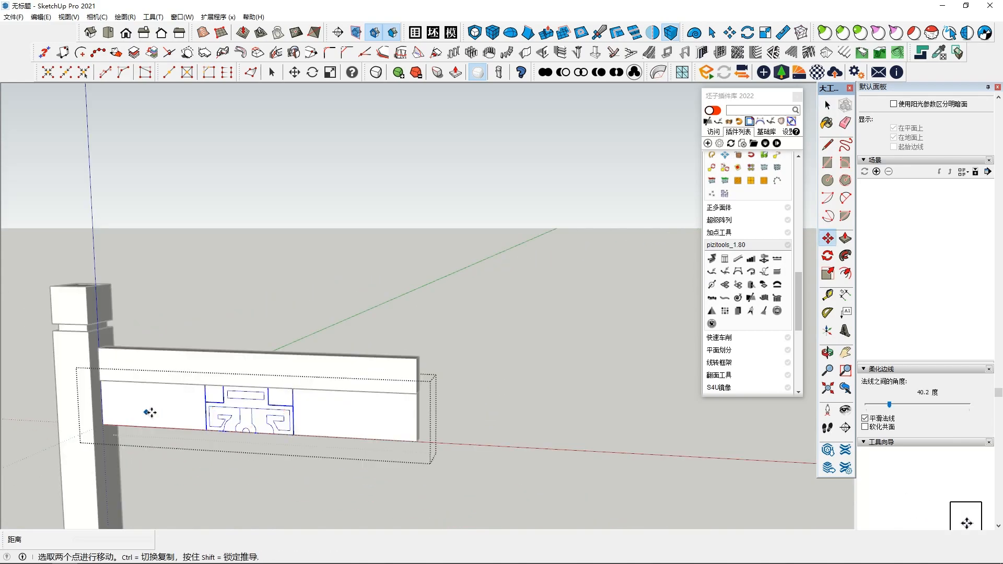
pyautogui.keyDown('shift'); pyautogui.moveTo(147, 412); pyautogui.dragTo(256, 443, button='middle'); pyautogui.keyUp('shift')
pyautogui.scroll(2, 346, 440)
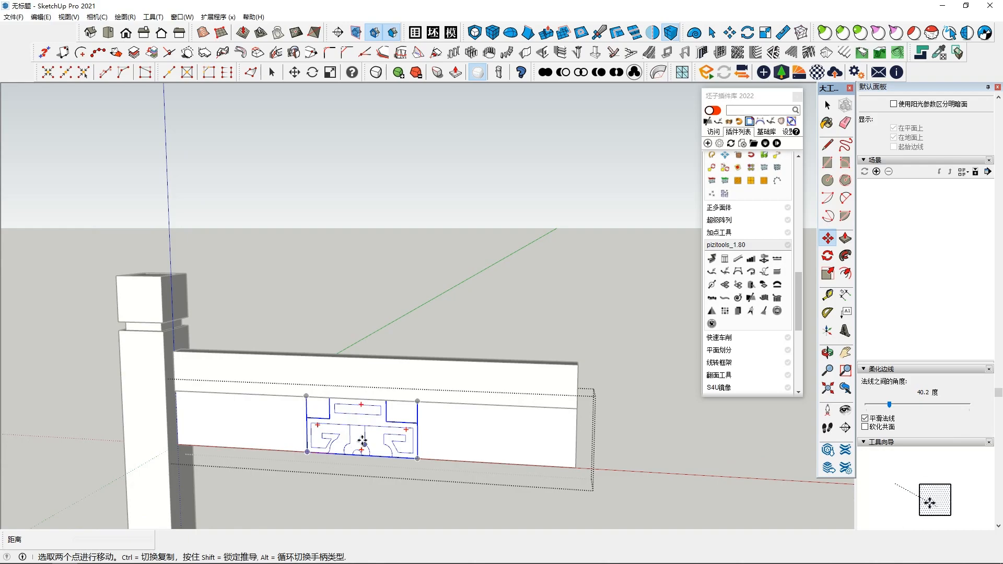
pyautogui.click(356, 432)
pyautogui.press('ctrl')
pyautogui.click(486, 440)
# Step: Cut the new ornament copy inside the panel group in half through its vertical centreline with a three-point section plane
pyautogui.click(751, 297)
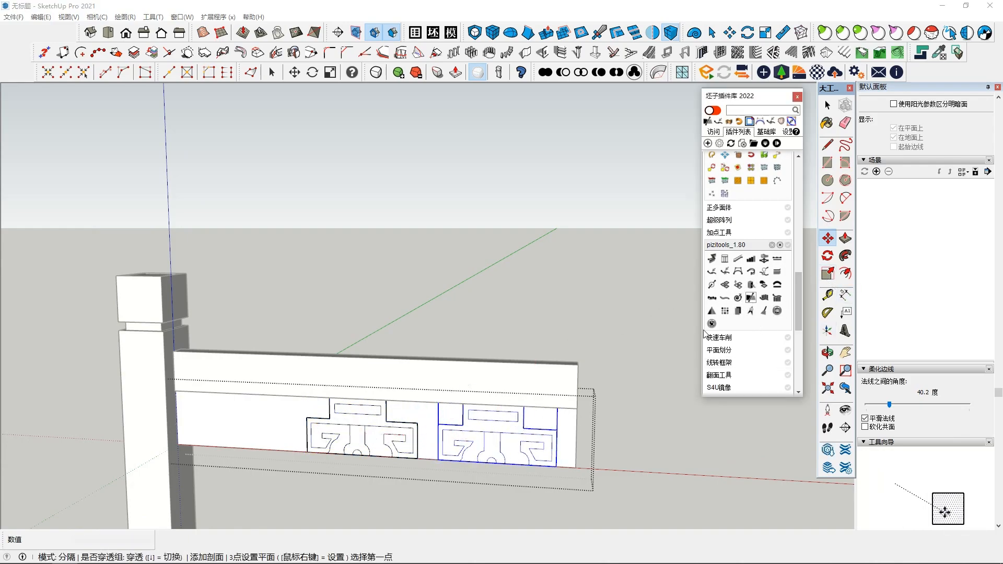
pyautogui.scroll(5, 496, 469)
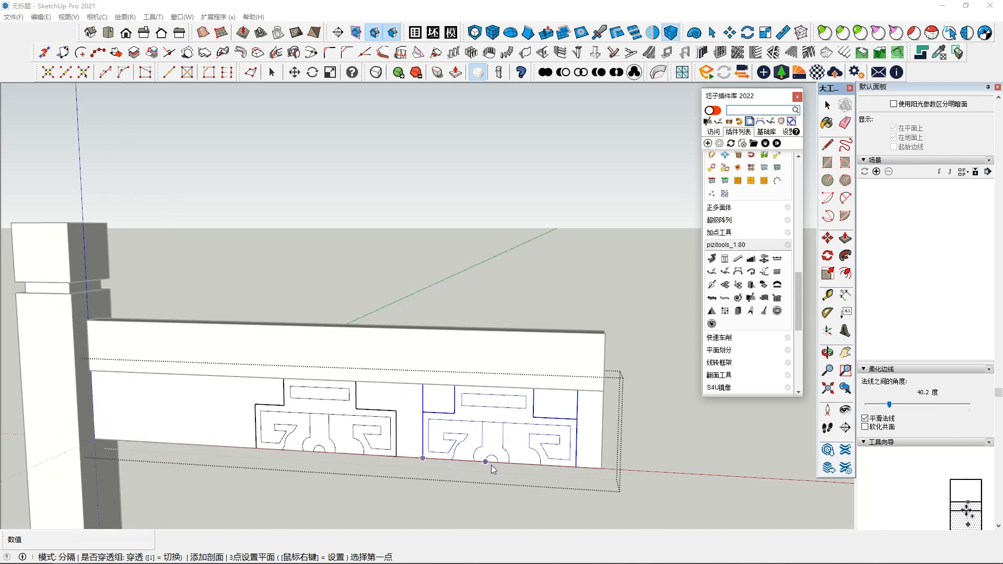
pyautogui.click(500, 463)
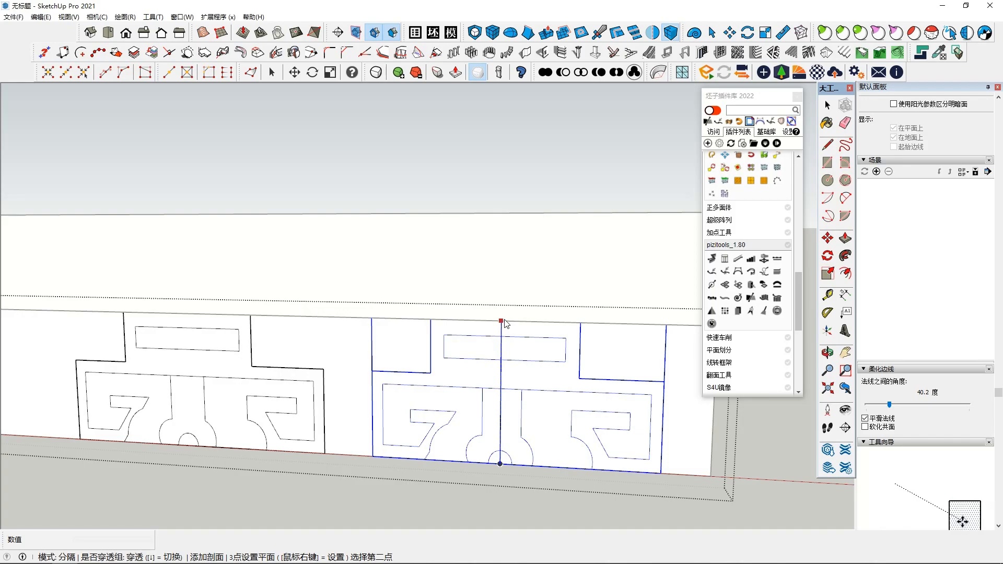
pyautogui.click(501, 321)
pyautogui.moveTo(512, 329); pyautogui.dragTo(493, 403, button='middle')
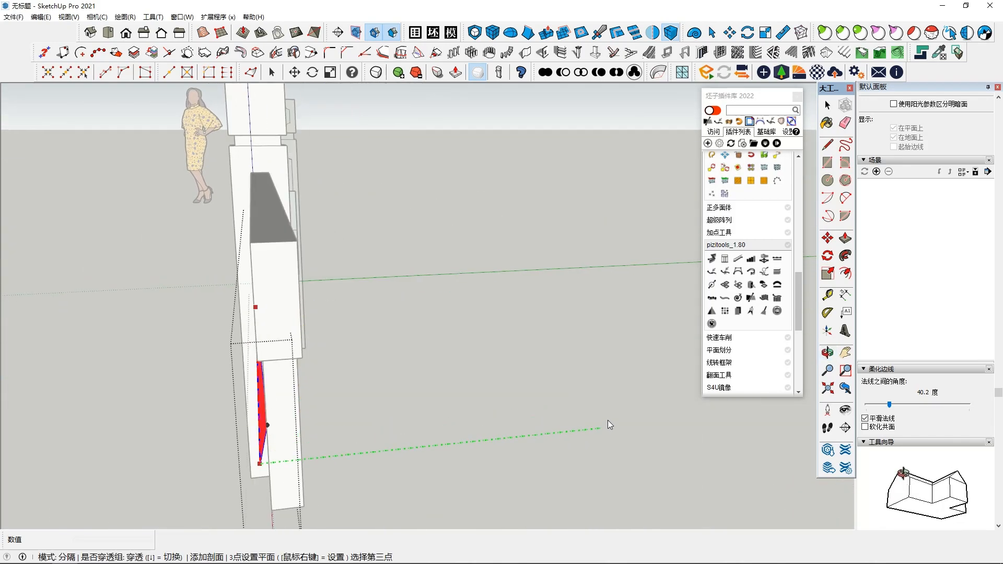
pyautogui.click(565, 396)
pyautogui.moveTo(361, 403); pyautogui.dragTo(461, 378, button='middle')
pyautogui.scroll(-3, 534, 412)
pyautogui.press('space')
# Step: Move one ornament half against the post and the other half flush with the panel's free end, both on the bottom edge
pyautogui.scroll(1, 461, 378)
pyautogui.click(826, 239)
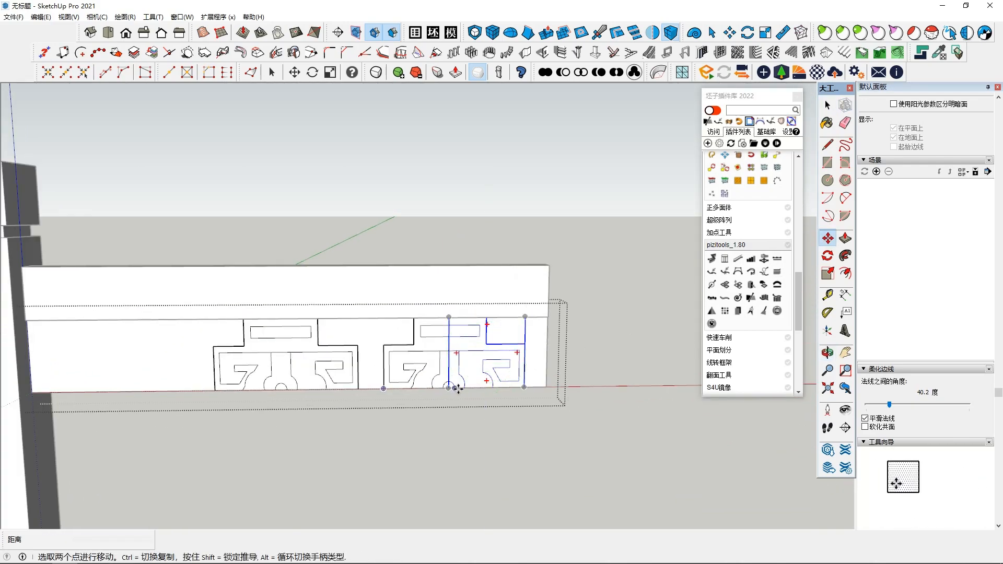
pyautogui.click(449, 386)
pyautogui.keyDown('shift'); pyautogui.moveTo(139, 386); pyautogui.dragTo(135, 379, button='middle'); pyautogui.keyUp('shift')
pyautogui.click(99, 393)
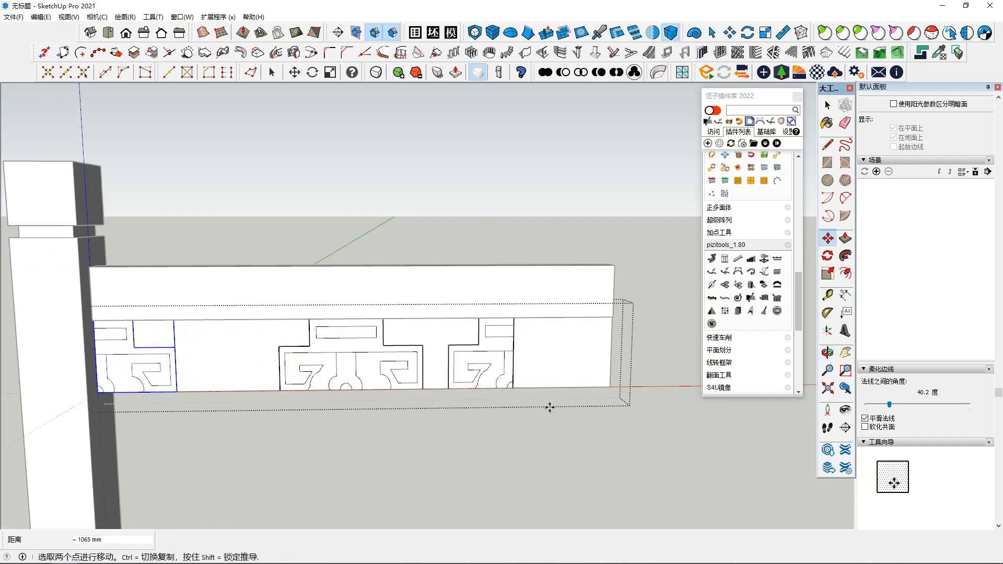
pyautogui.press('space')
pyautogui.click(505, 375)
pyautogui.click(827, 239)
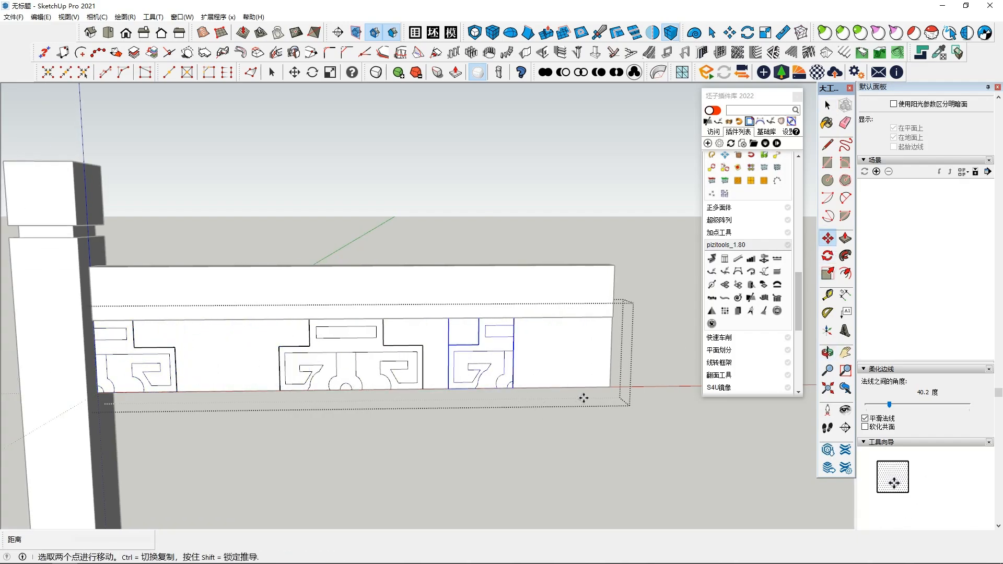
pyautogui.click(513, 389)
pyautogui.press('space')
# Step: Shift the middle ornament 34 mm along the panel toward the free end and explode it
pyautogui.click(410, 365)
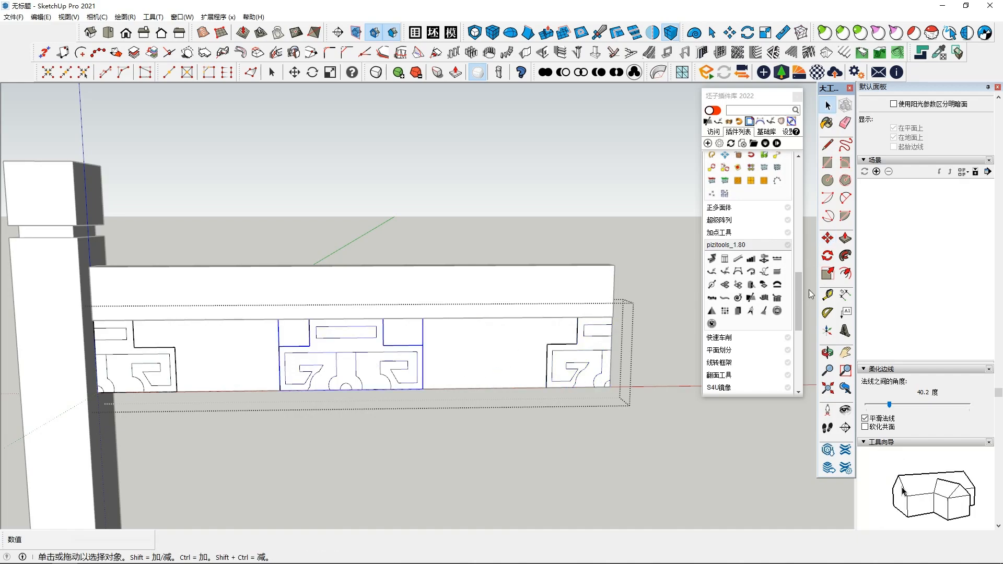
pyautogui.click(827, 238)
pyautogui.click(369, 369)
pyautogui.click(382, 365)
pyautogui.rightClick(368, 361)
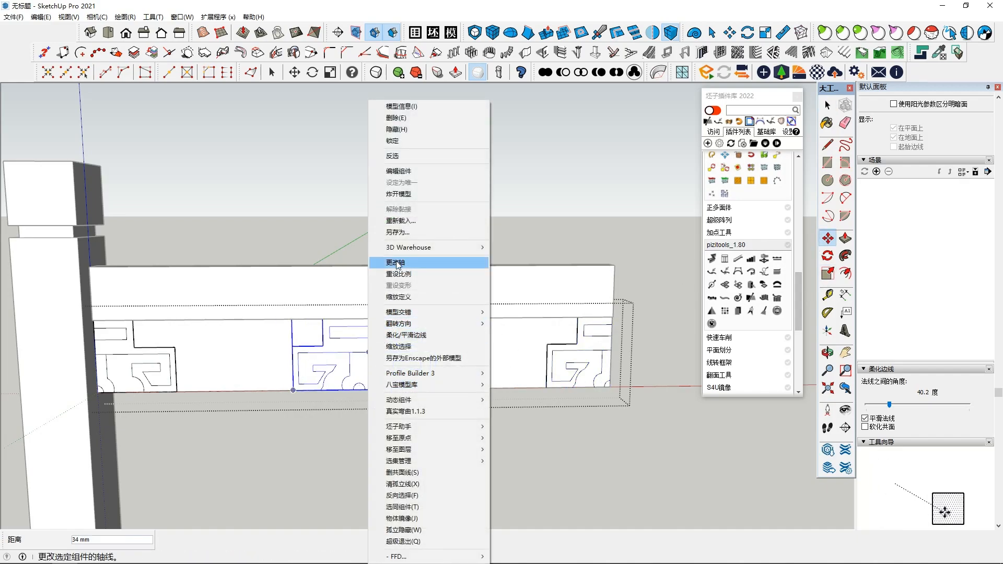
pyautogui.click(407, 194)
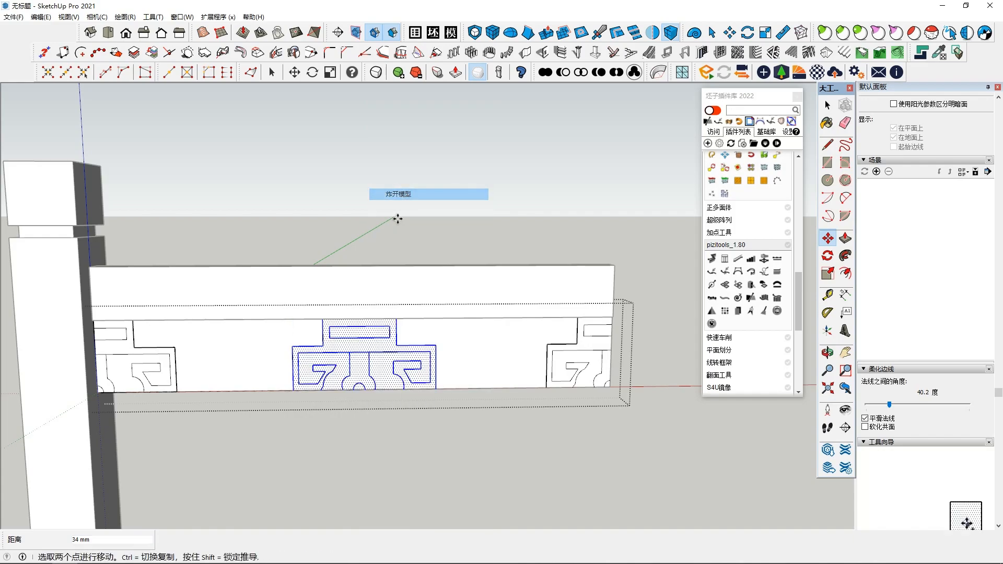
# Step: Push the middle ornament's upper rectangle inward to recess it into the panel
pyautogui.scroll(5, 376, 339)
pyautogui.scroll(1, 361, 329)
pyautogui.press('space')
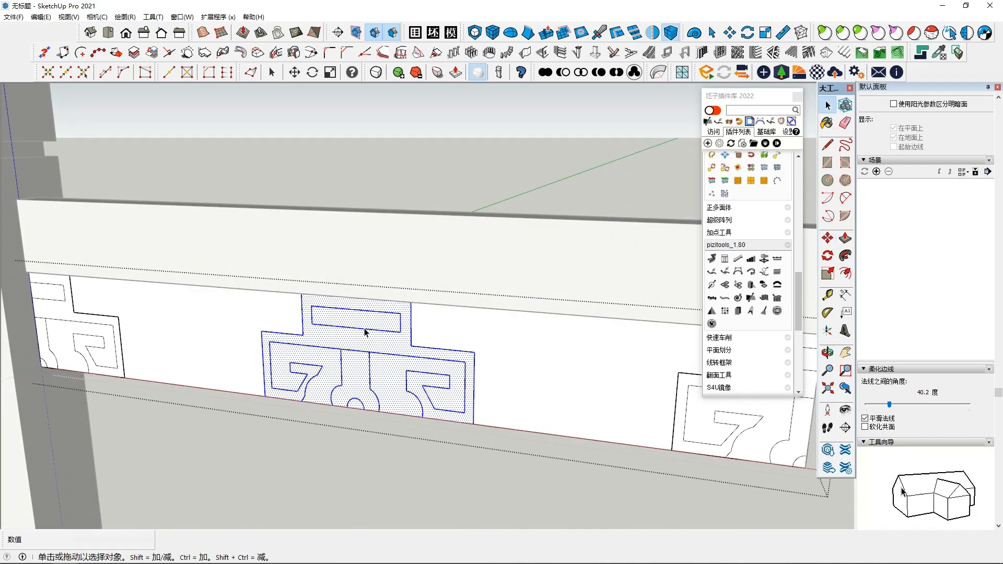
pyautogui.click(366, 327)
pyautogui.scroll(-2, 365, 327)
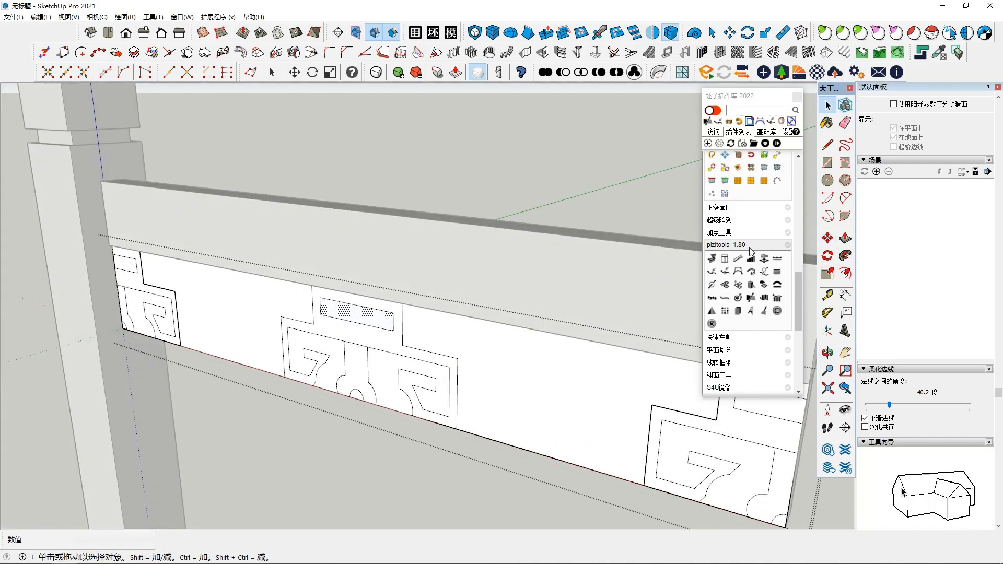
pyautogui.click(846, 241)
pyautogui.click(378, 320)
pyautogui.moveTo(379, 319); pyautogui.dragTo(332, 329, button='middle')
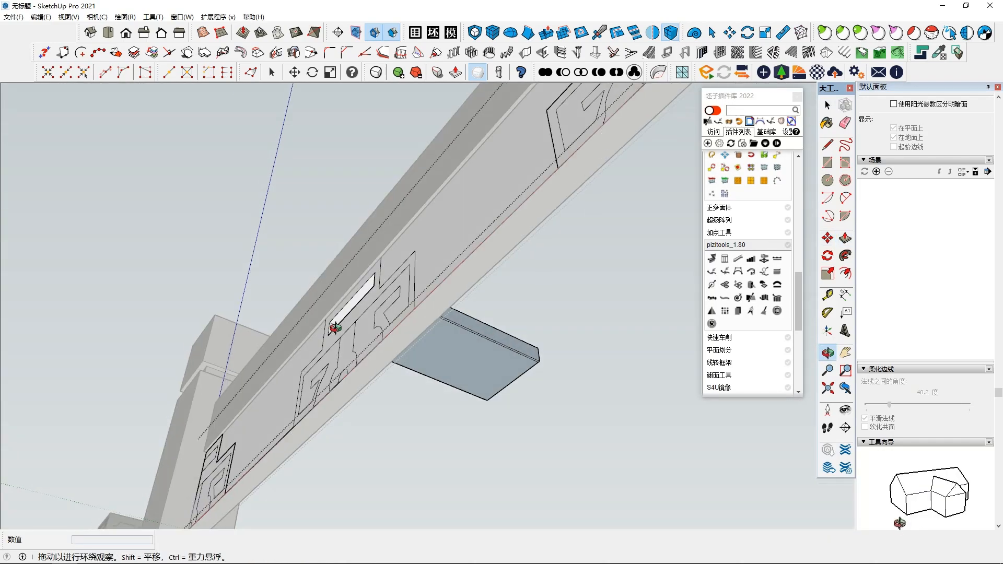
# Step: Push the middle ornament's remaining lower shapes about 38 mm inward to recess them into the panel
pyautogui.moveTo(409, 343); pyautogui.dragTo(369, 419, button='middle')
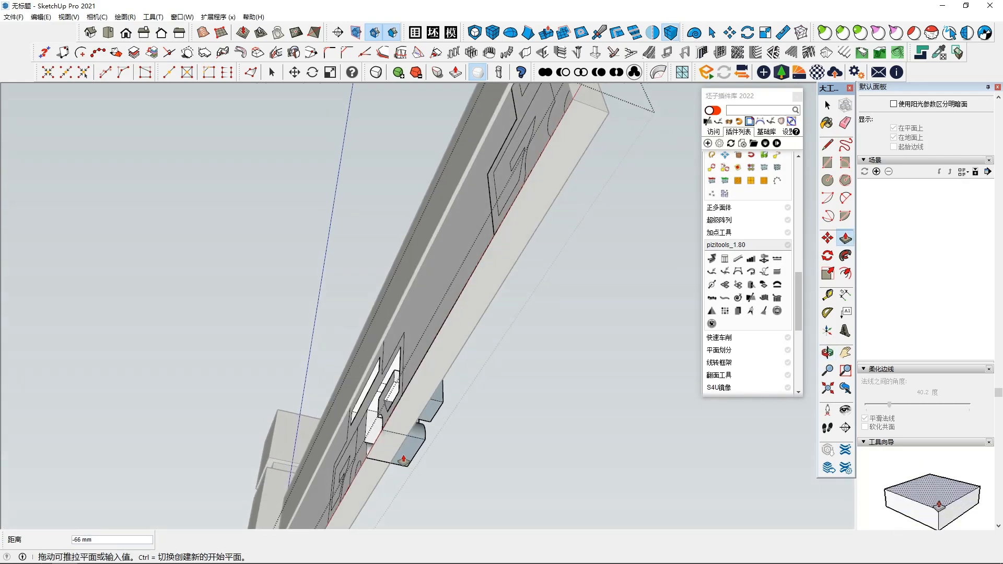
pyautogui.click(400, 451)
pyautogui.moveTo(400, 450); pyautogui.dragTo(476, 539, button='middle')
pyautogui.click(344, 459)
pyautogui.click(401, 494)
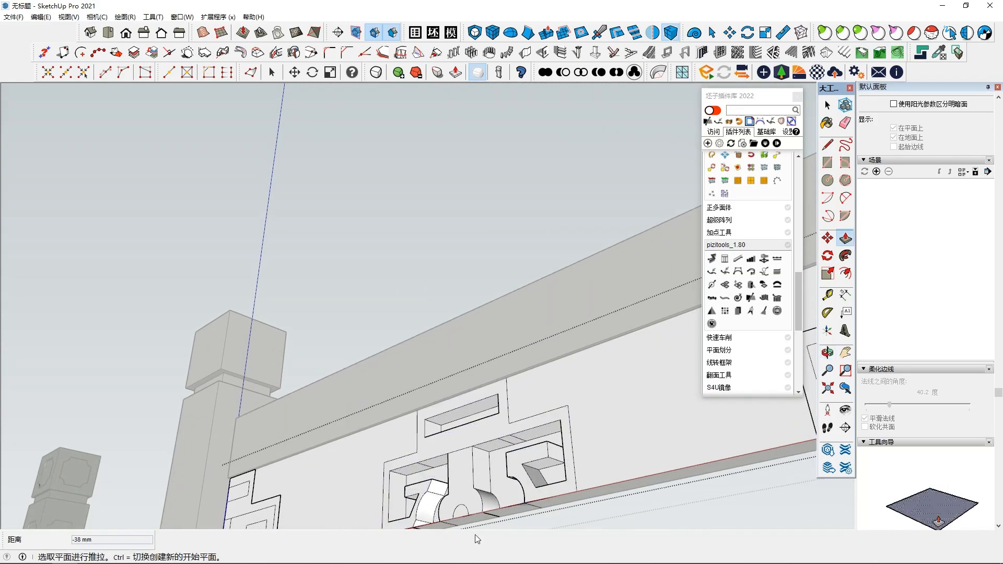
pyautogui.moveTo(473, 503); pyautogui.dragTo(405, 458, button='middle')
pyautogui.click(403, 422)
pyautogui.moveTo(403, 422); pyautogui.dragTo(374, 385, button='middle')
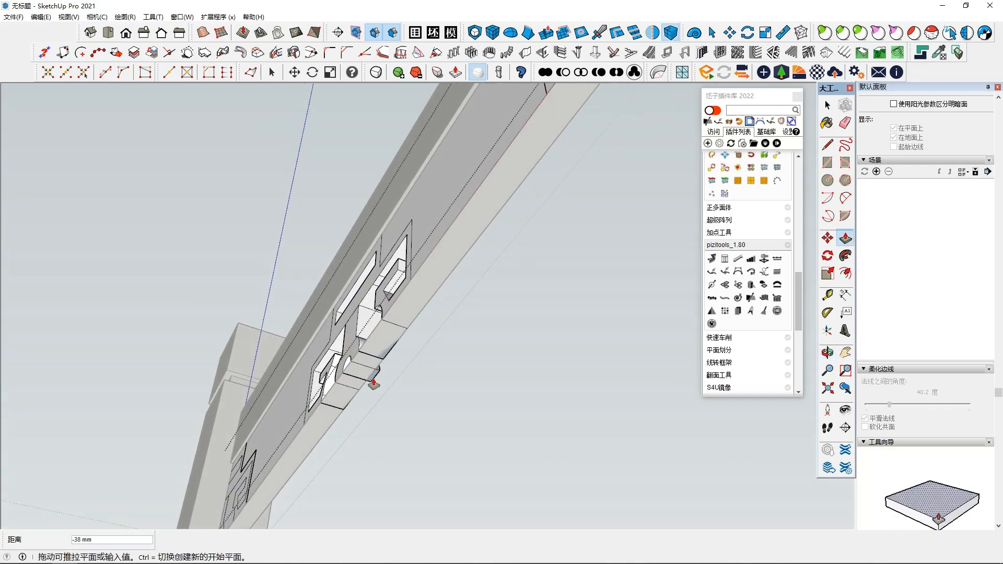
# Step: Explode the ornament half beside the post so its faces merge with the panel
pyautogui.moveTo(424, 305); pyautogui.dragTo(237, 395, button='middle')
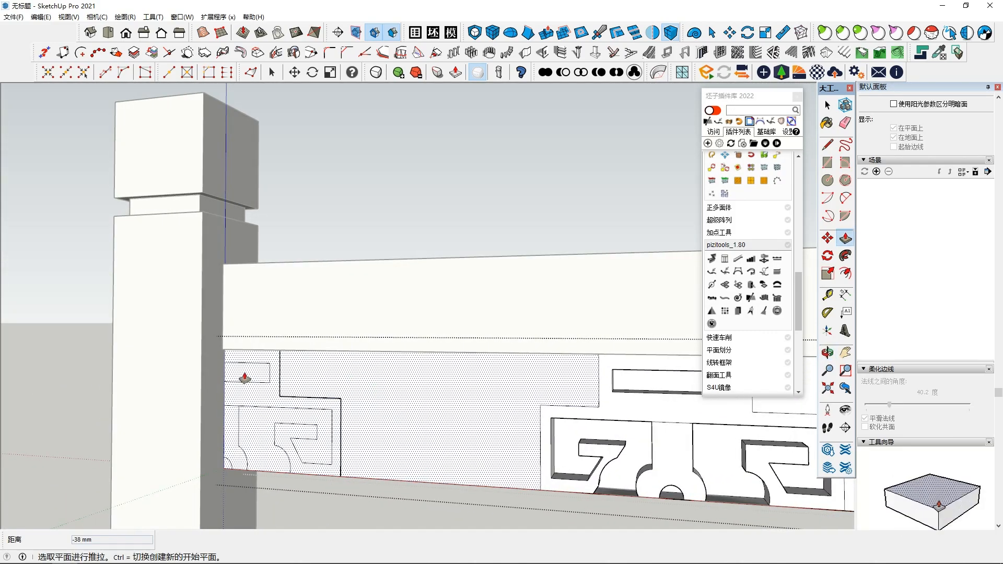
pyautogui.click(245, 379)
pyautogui.moveTo(327, 501); pyautogui.dragTo(308, 421, button='middle')
pyautogui.press('Escape')
pyautogui.press('space')
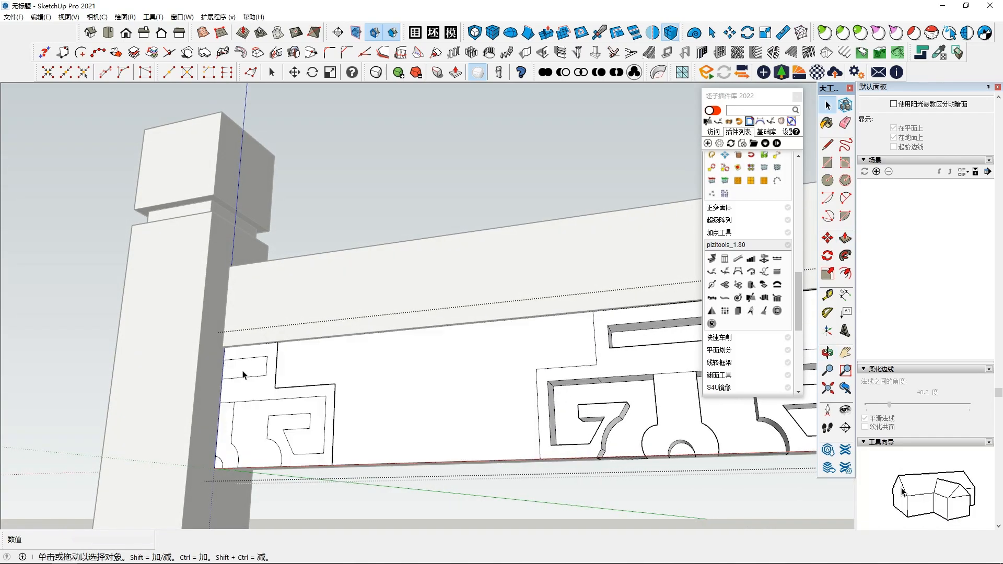
pyautogui.rightClick(248, 377)
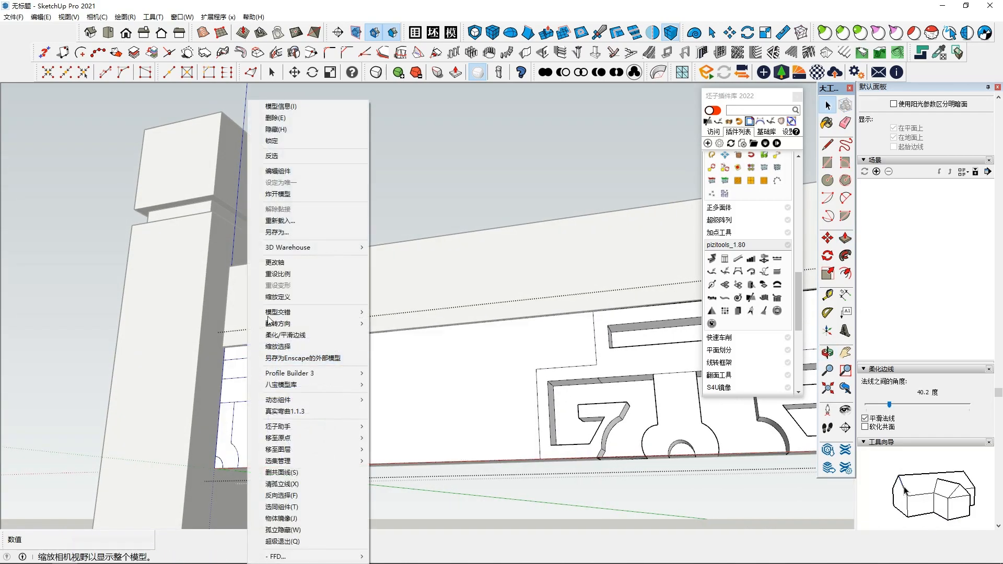
pyautogui.click(291, 195)
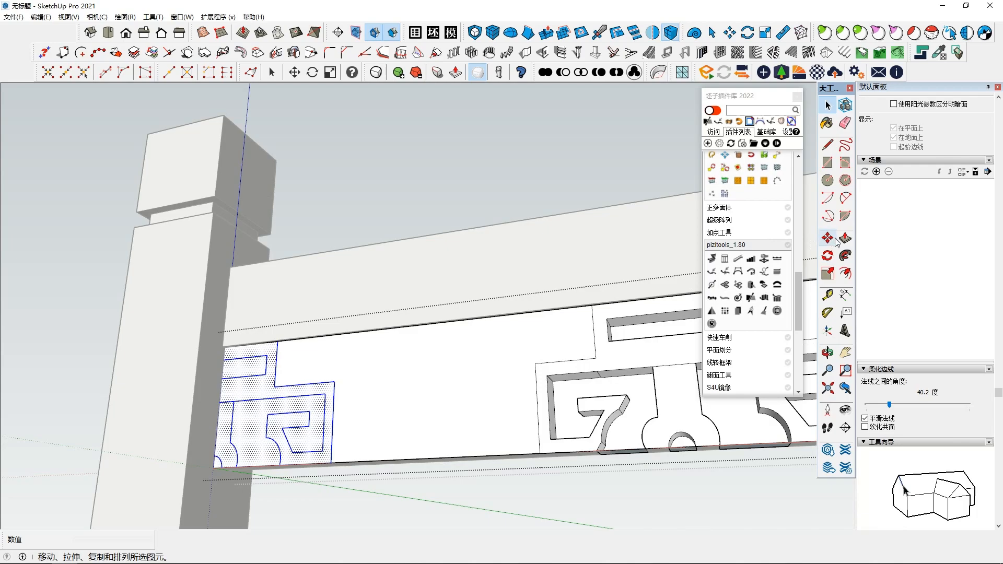
pyautogui.click(833, 240)
pyautogui.click(251, 368)
pyautogui.press('Escape')
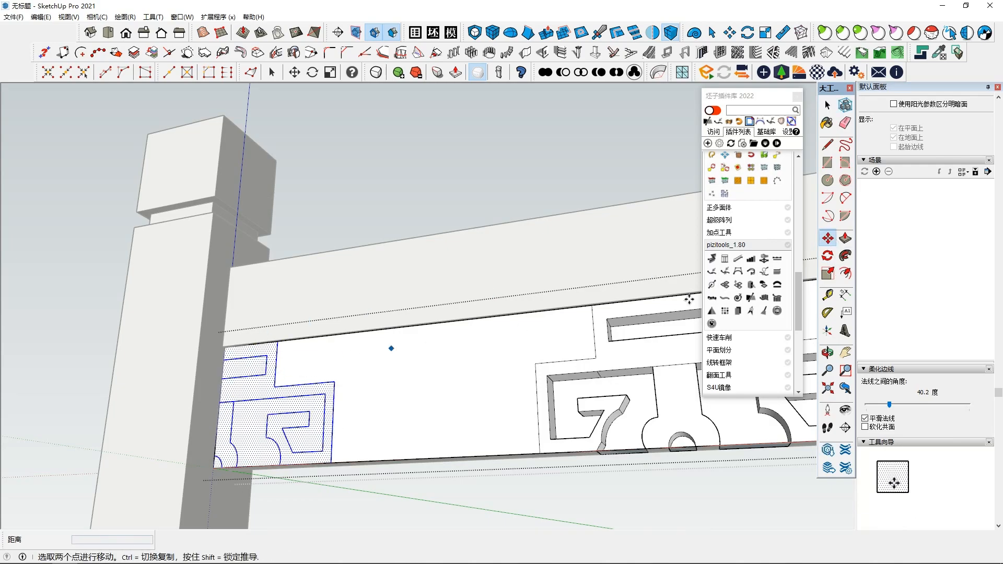
# Step: Recess the upper rectangle and lower scroll shapes of the post-side ornament half into the panel
pyautogui.click(263, 367)
pyautogui.moveTo(322, 385)
pyautogui.mouseDown(button='middle')
pyautogui.moveTo(335, 412)
pyautogui.moveTo(302, 426)
pyautogui.moveTo(340, 482)
pyautogui.mouseUp(button='middle')
pyautogui.click(316, 447)
pyautogui.doubleClick(283, 500)
pyautogui.scroll(-1, 261, 525)
pyautogui.moveTo(277, 444); pyautogui.dragTo(353, 512, button='middle')
pyautogui.scroll(2, 296, 411)
pyautogui.moveTo(293, 405); pyautogui.dragTo(327, 438, button='middle')
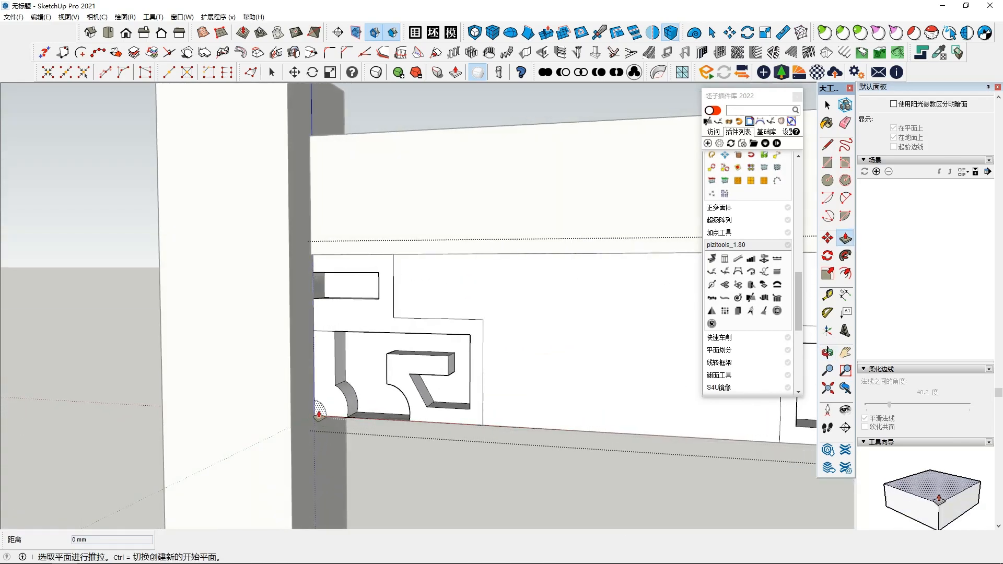
# Step: Explode the ornament half at the panel's free end
pyautogui.scroll(-3, 512, 479)
pyautogui.keyDown('shift'); pyautogui.moveTo(638, 481); pyautogui.dragTo(298, 448, button='middle'); pyautogui.keyUp('shift')
pyautogui.scroll(-2, 313, 448)
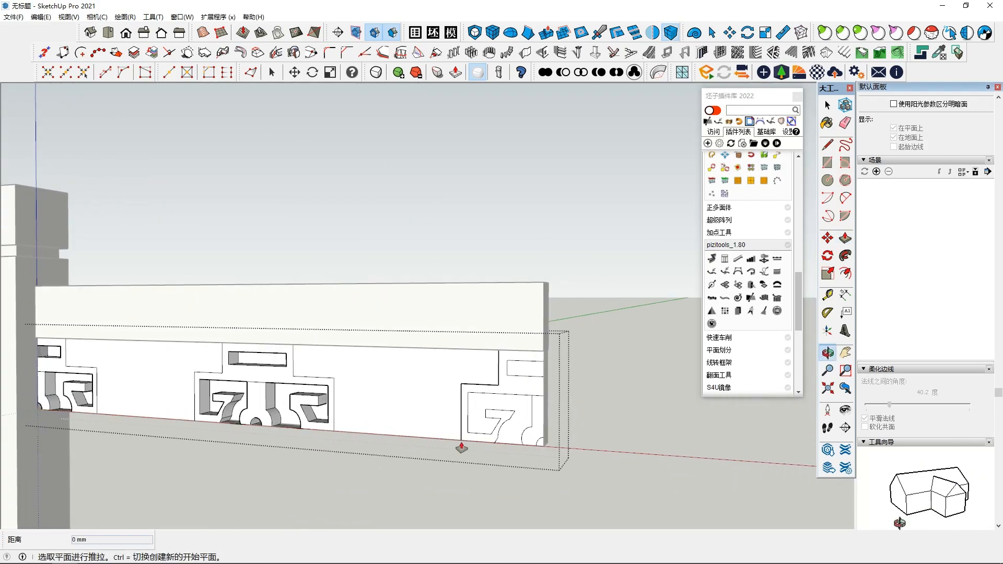
pyautogui.scroll(1, 496, 431)
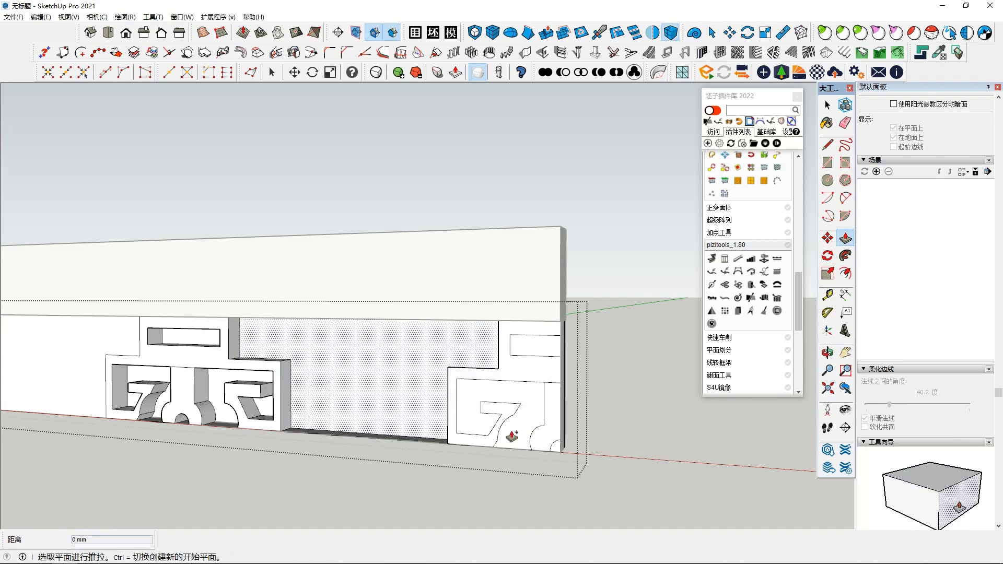
pyautogui.press('space')
pyautogui.rightClick(526, 372)
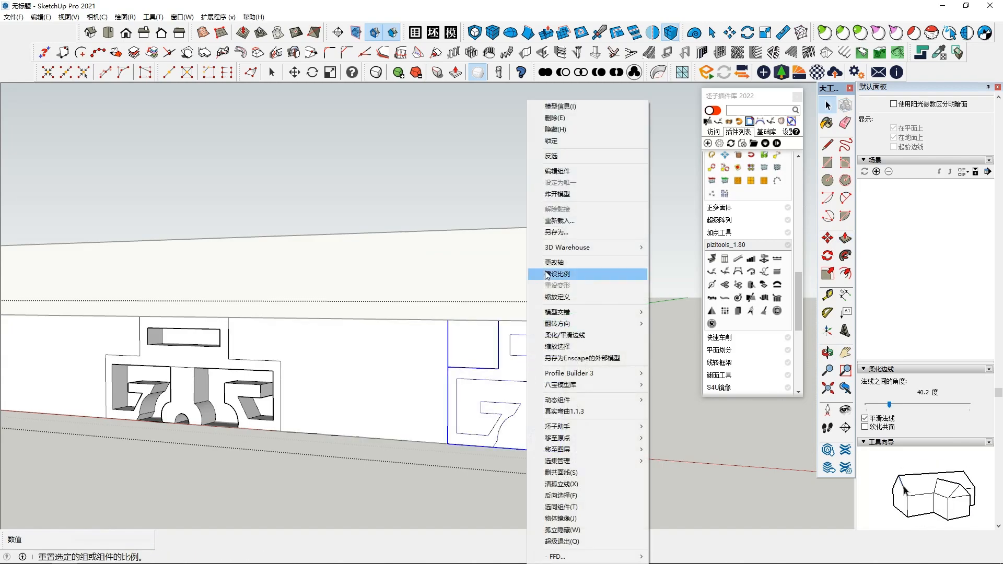
pyautogui.click(560, 198)
# Step: Push the free-end ornament half's rectangle, scroll and quarter-circle shapes inward to recess them
pyautogui.press('p')
pyautogui.moveTo(543, 385); pyautogui.dragTo(555, 432, button='middle')
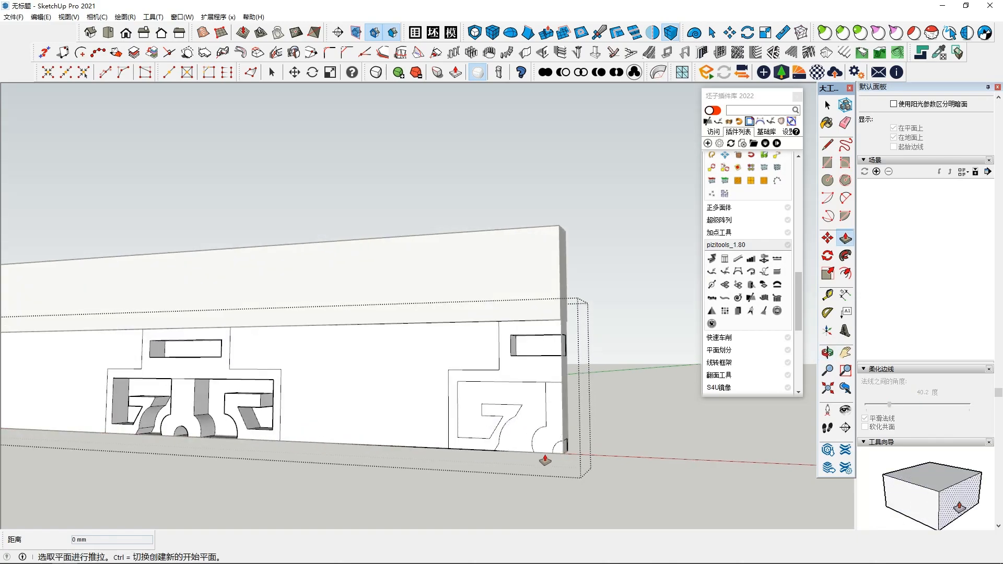
pyautogui.scroll(3, 559, 456)
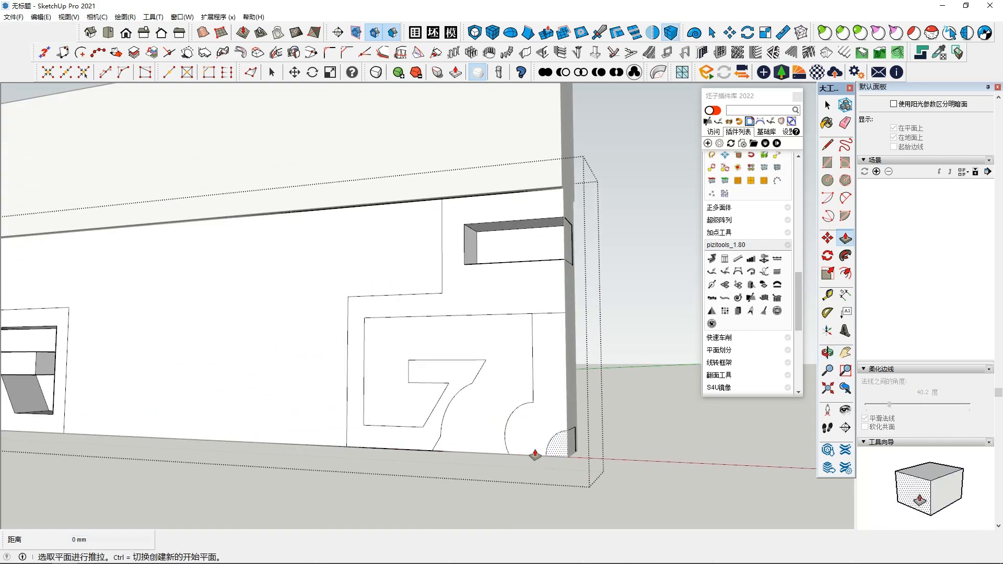
pyautogui.moveTo(545, 460); pyautogui.dragTo(515, 318, button='middle')
pyautogui.moveTo(508, 217); pyautogui.dragTo(377, 453, button='middle')
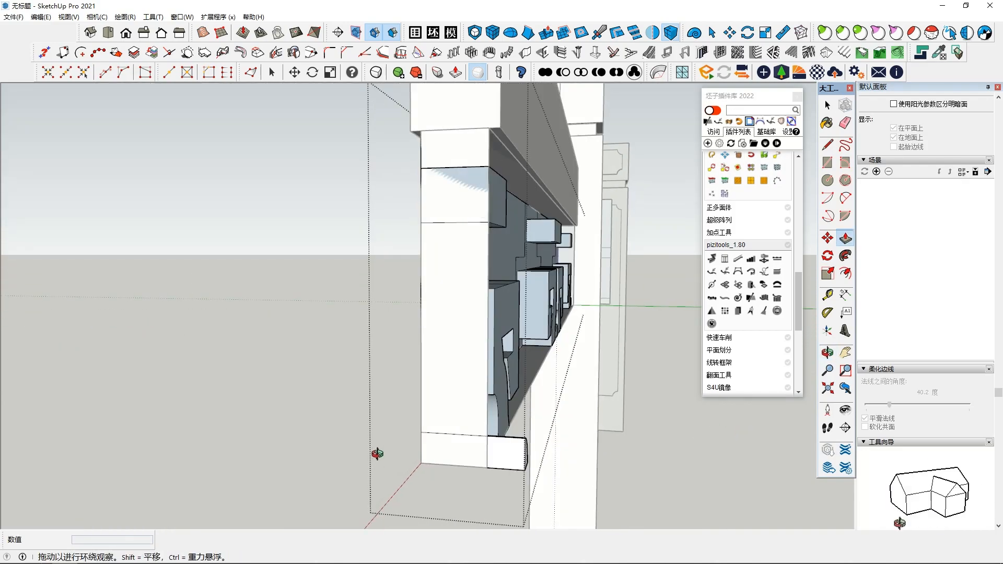
# Step: Push the small quarter circle at the foot of the post-side ornament half inward to match the other recesses
pyautogui.moveTo(487, 388); pyautogui.dragTo(600, 410, button='middle')
pyautogui.moveTo(357, 371); pyautogui.dragTo(308, 360, button='middle')
pyautogui.keyDown('shift'); pyautogui.moveTo(243, 369); pyautogui.dragTo(203, 434, button='middle'); pyautogui.keyUp('shift')
pyautogui.keyDown('shift'); pyautogui.moveTo(454, 374); pyautogui.dragTo(365, 437, button='middle'); pyautogui.keyUp('shift')
pyautogui.scroll(6, 365, 436)
pyautogui.moveTo(405, 410); pyautogui.dragTo(389, 291, button='middle')
pyautogui.click(412, 423)
pyautogui.click(510, 373)
pyautogui.moveTo(510, 373); pyautogui.dragTo(505, 455, button='middle')
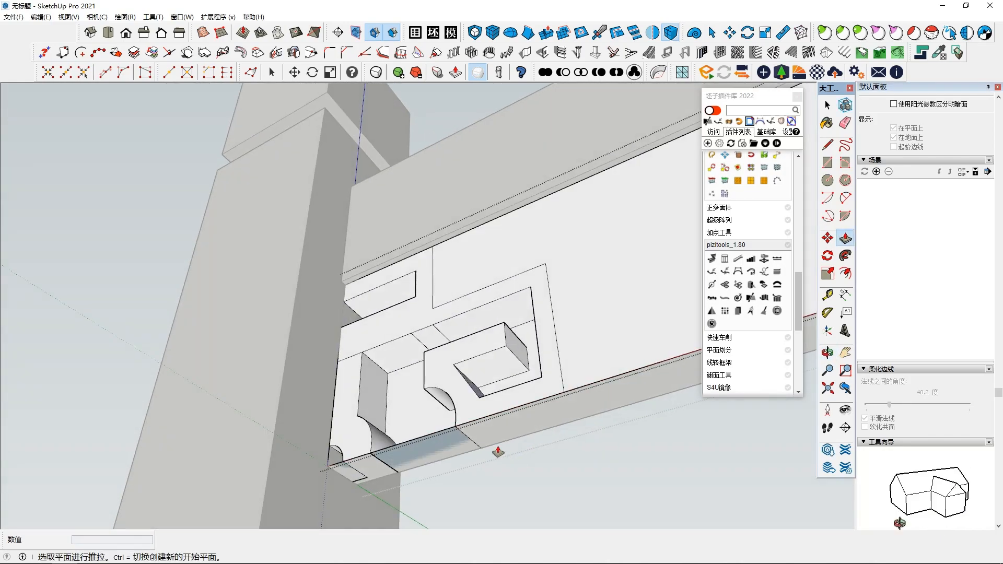
pyautogui.moveTo(343, 462); pyautogui.dragTo(440, 408, button='middle')
pyautogui.moveTo(406, 464); pyautogui.dragTo(359, 482, button='middle')
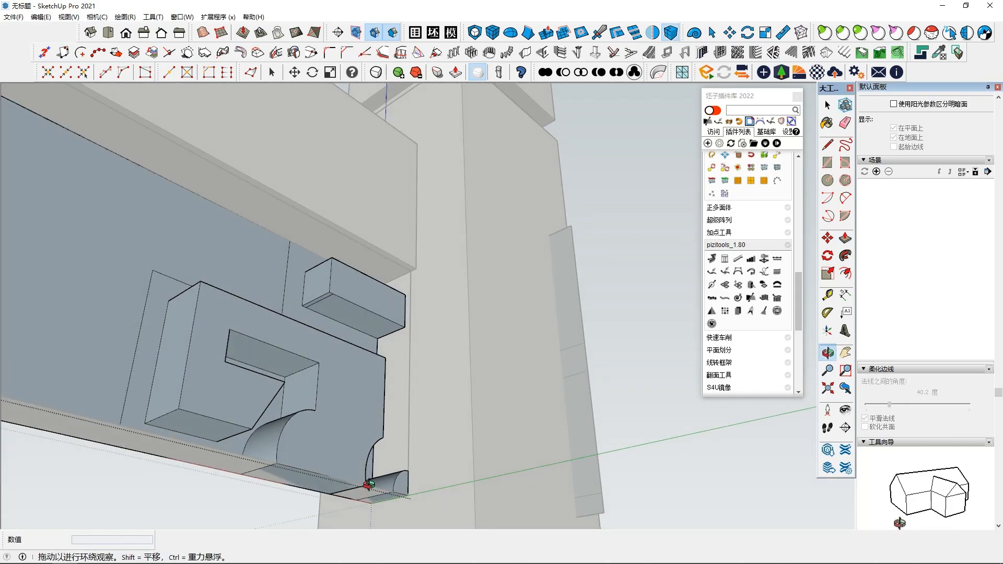
# Step: Delete the back faces of the post-side ornament's recesses to turn them into open cut-outs
pyautogui.moveTo(342, 226); pyautogui.dragTo(512, 431, button='middle')
pyautogui.scroll(-3, 617, 464)
pyautogui.scroll(-2, 635, 456)
pyautogui.scroll(3, 597, 463)
pyautogui.scroll(3, 512, 432)
pyautogui.scroll(-1, 511, 432)
pyautogui.scroll(1, 466, 440)
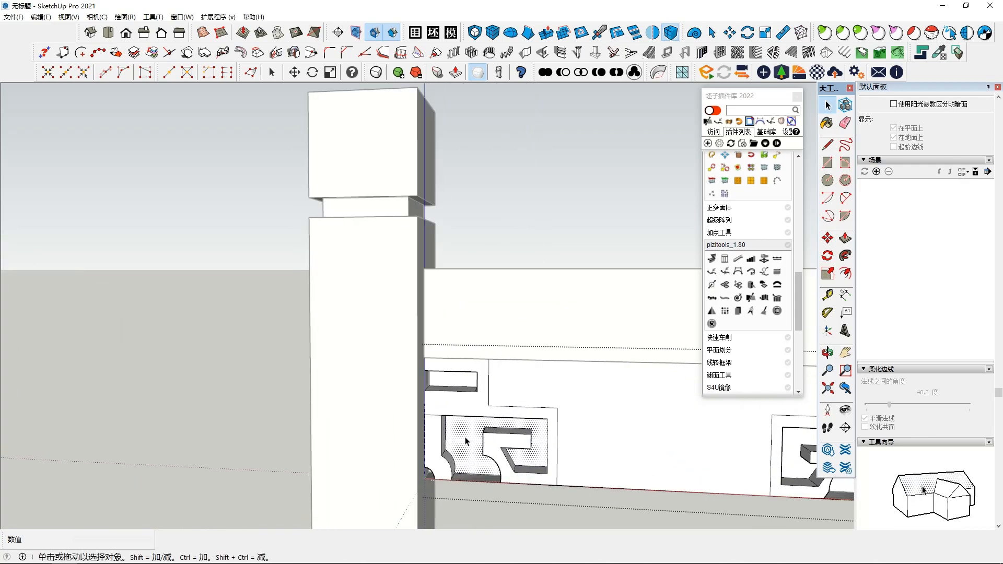
pyautogui.moveTo(464, 419); pyautogui.dragTo(435, 499, button='middle')
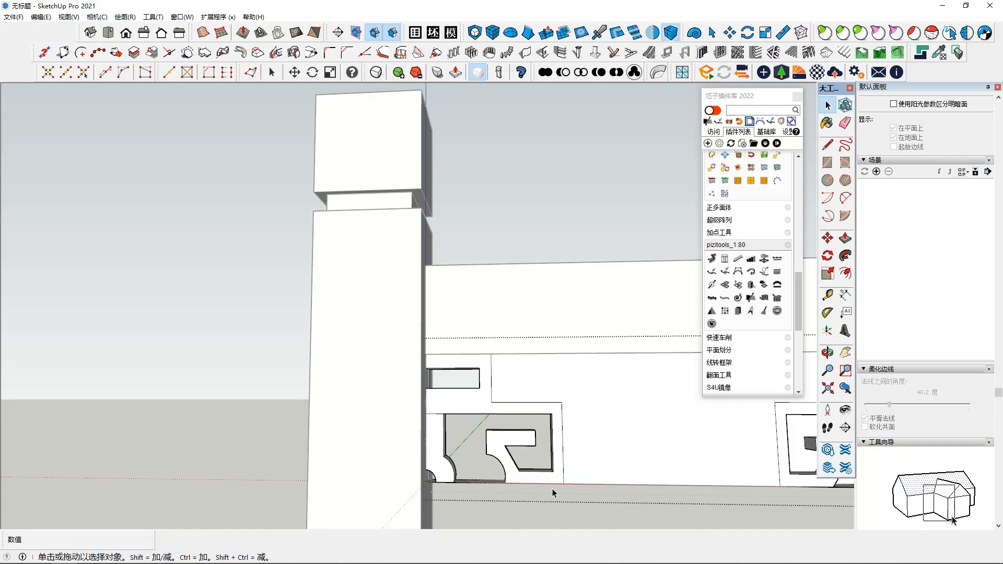
# Step: Delete the back faces of the middle and free-end ornament recesses and finish editing the panel group
pyautogui.moveTo(631, 456); pyautogui.dragTo(464, 473, button='middle')
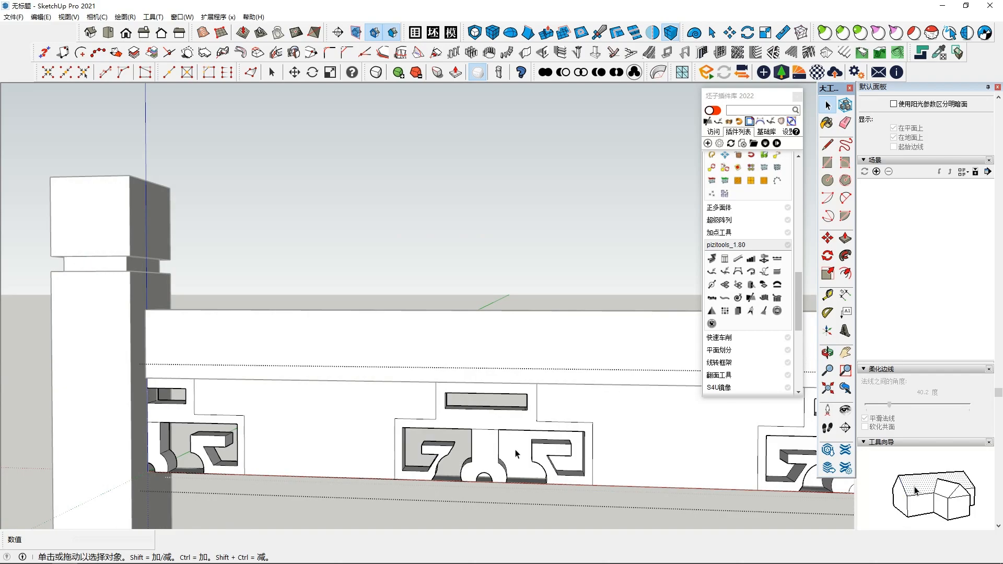
pyautogui.scroll(-2, 627, 487)
pyautogui.keyDown('shift'); pyautogui.moveTo(628, 488); pyautogui.dragTo(529, 479, button='middle'); pyautogui.keyUp('shift')
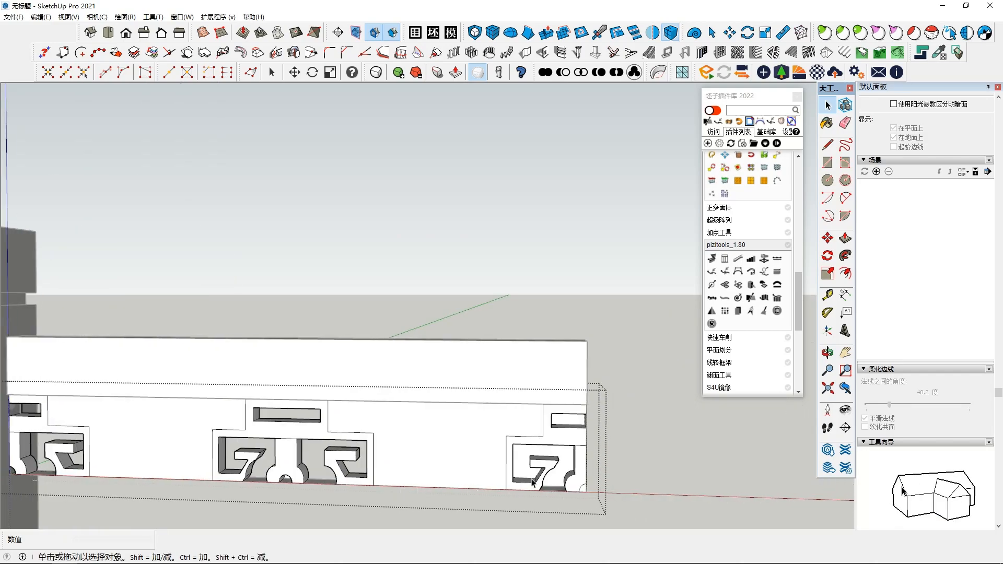
pyautogui.scroll(2, 528, 478)
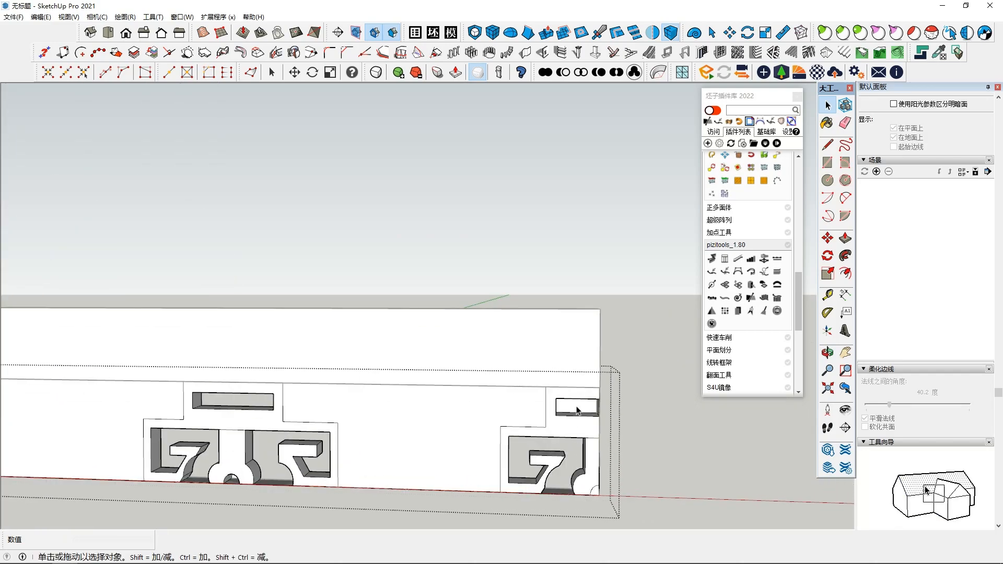
pyautogui.moveTo(570, 427); pyautogui.dragTo(378, 430, button='middle')
pyautogui.scroll(-2, 382, 430)
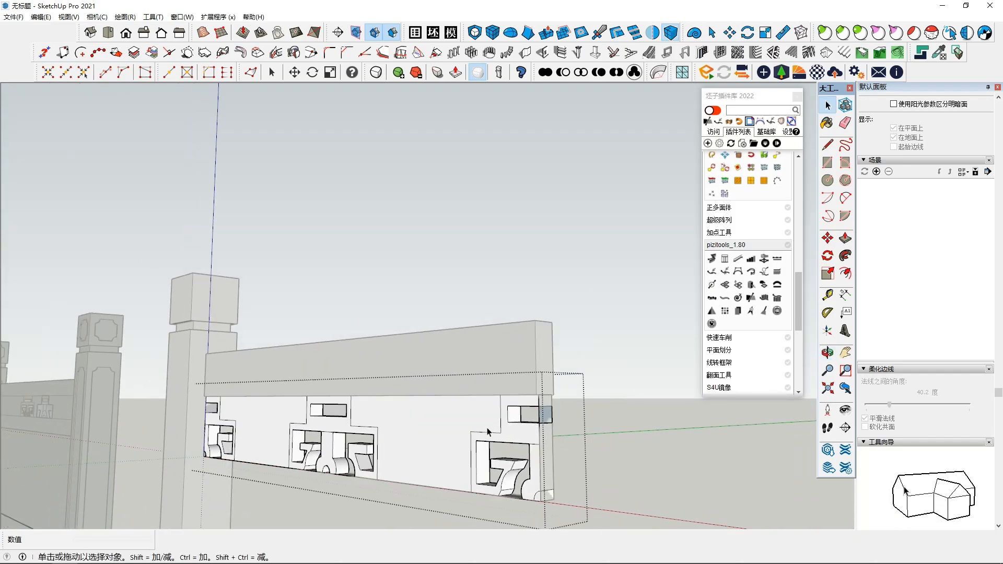
pyautogui.click(601, 310)
# Step: Mirror a copy of the carved panel across a vertical plane parallel to its face
pyautogui.moveTo(595, 312); pyautogui.dragTo(261, 313, button='middle')
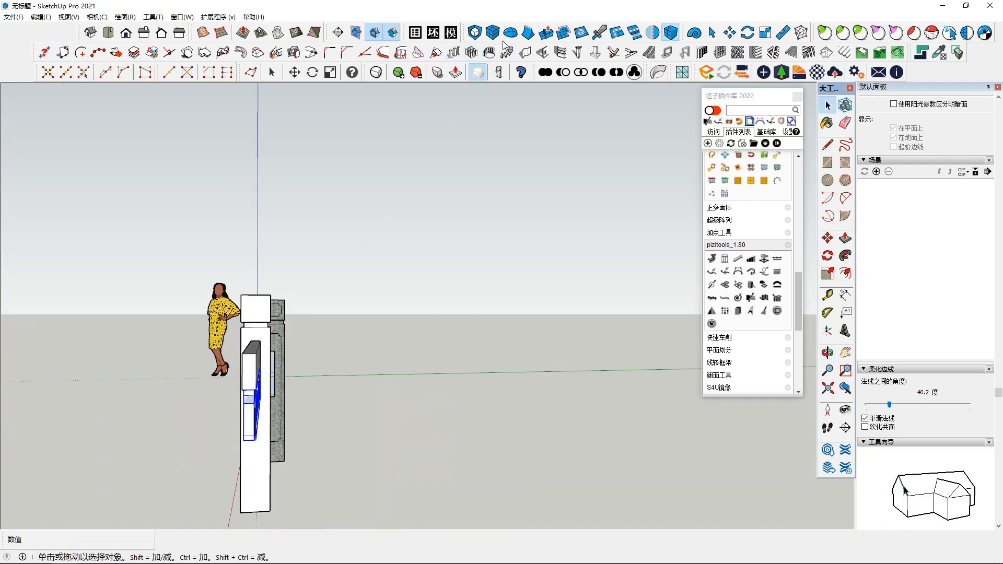
pyautogui.click(652, 33)
pyautogui.moveTo(397, 313); pyautogui.dragTo(311, 372, button='middle')
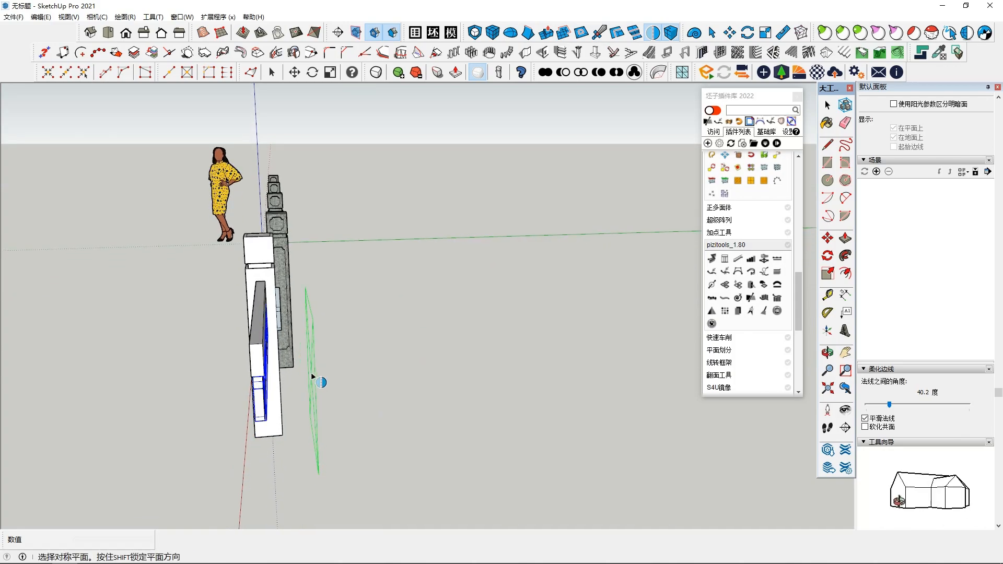
pyautogui.click(312, 372)
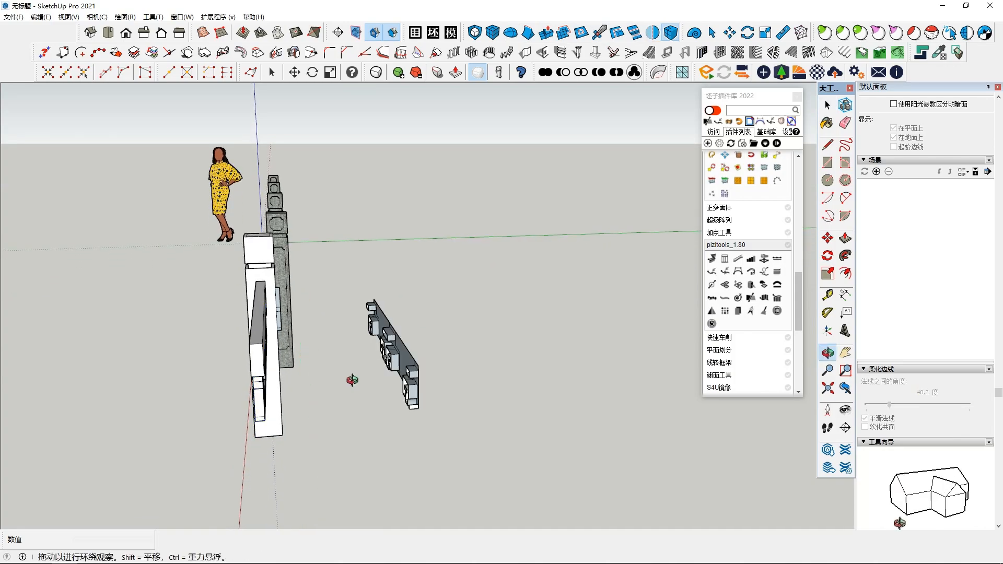
# Step: Try to move the mirrored panel copy under the top rail against the back of the original panel
pyautogui.click(834, 242)
pyautogui.moveTo(441, 385); pyautogui.dragTo(143, 346, button='middle')
pyautogui.scroll(5, 141, 346)
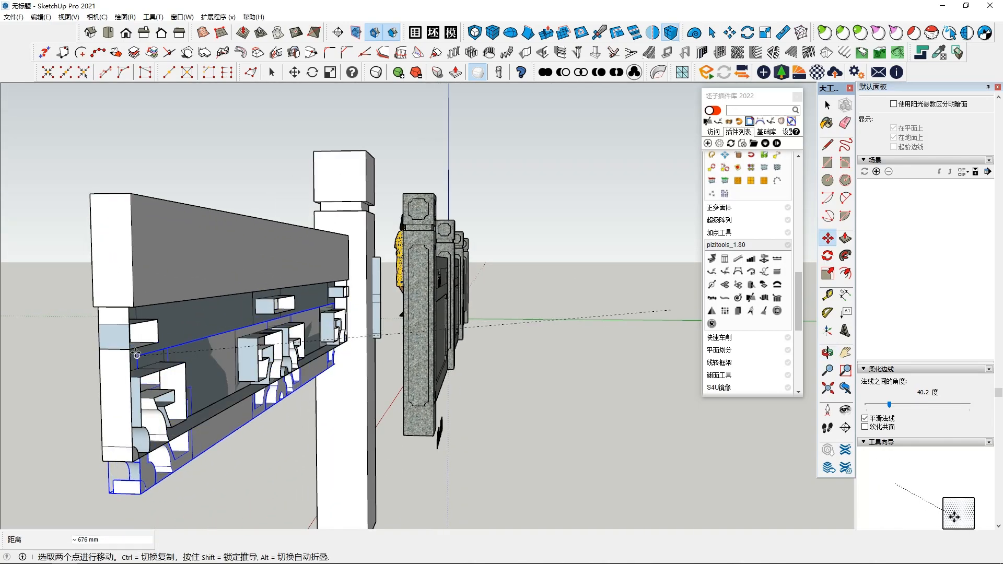
pyautogui.moveTo(295, 384); pyautogui.dragTo(273, 368, button='middle')
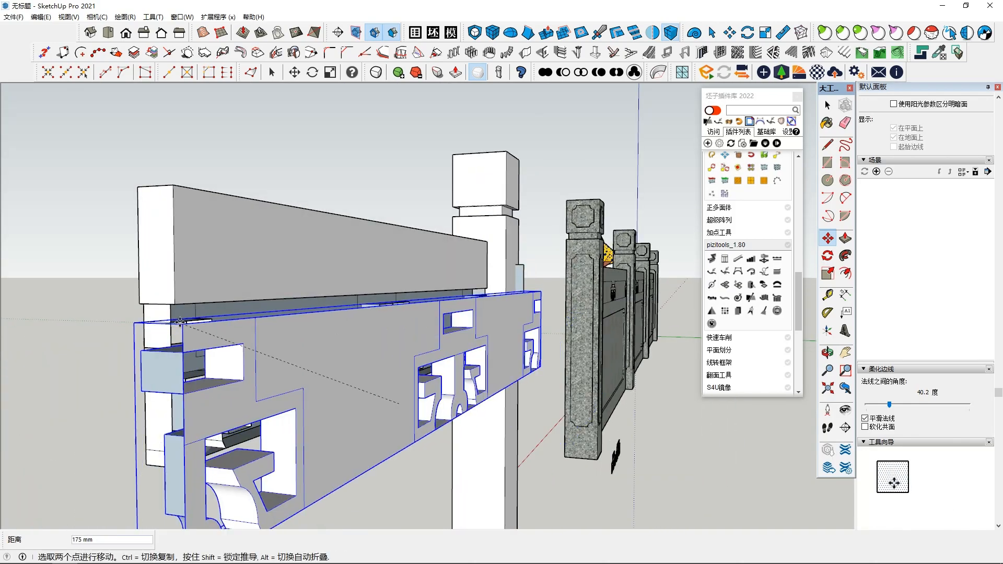
pyautogui.moveTo(149, 324); pyautogui.dragTo(376, 397, button='middle')
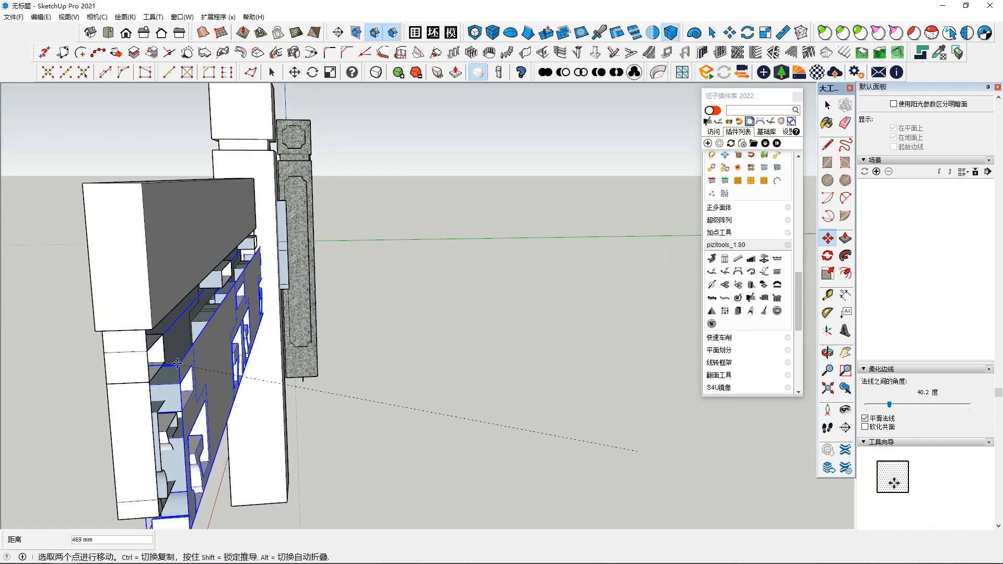
pyautogui.click(146, 353)
pyautogui.moveTo(147, 353); pyautogui.dragTo(542, 406, button='middle')
pyautogui.scroll(-2, 585, 435)
pyautogui.keyDown('shift'); pyautogui.moveTo(627, 450); pyautogui.dragTo(427, 401, button='middle'); pyautogui.keyUp('shift')
pyautogui.press('space')
pyautogui.click(427, 400)
pyautogui.scroll(5, 502, 354)
pyautogui.moveTo(501, 355); pyautogui.dragTo(376, 413, button='middle')
pyautogui.moveTo(592, 403); pyautogui.dragTo(462, 351, button='middle')
pyautogui.scroll(-2, 173, 372)
pyautogui.moveTo(399, 302); pyautogui.dragTo(419, 321, button='middle')
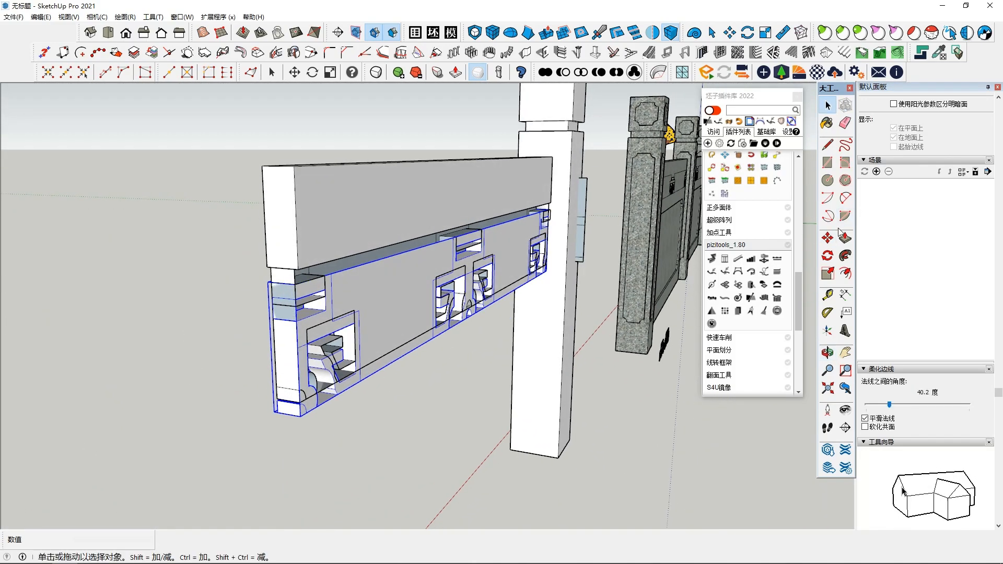
# Step: Pull the panel copy clear of the rail and move it by its bottom corner onto the original panel's back
pyautogui.click(478, 300)
pyautogui.click(587, 315)
pyautogui.moveTo(459, 407); pyautogui.dragTo(544, 379, button='middle')
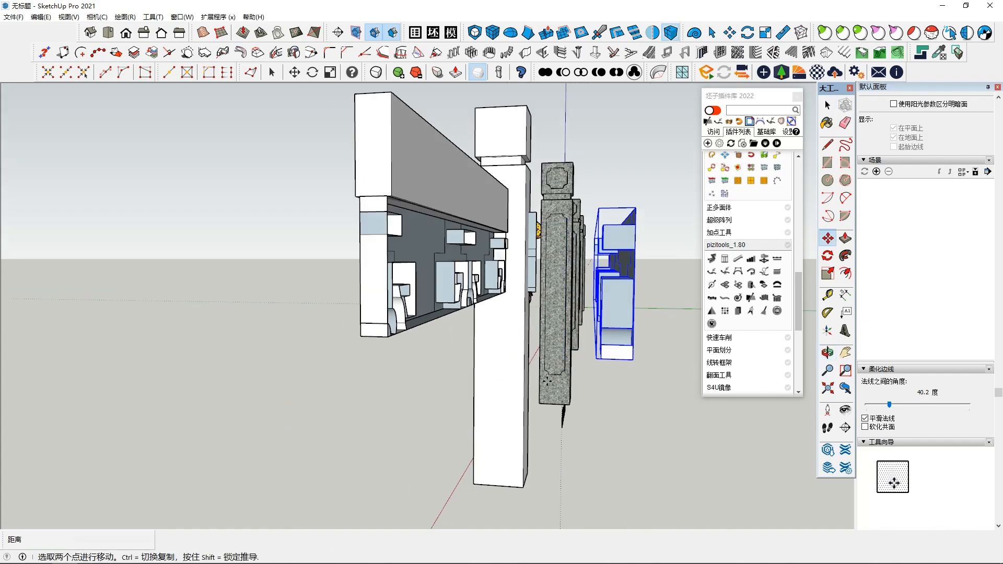
pyautogui.click(629, 361)
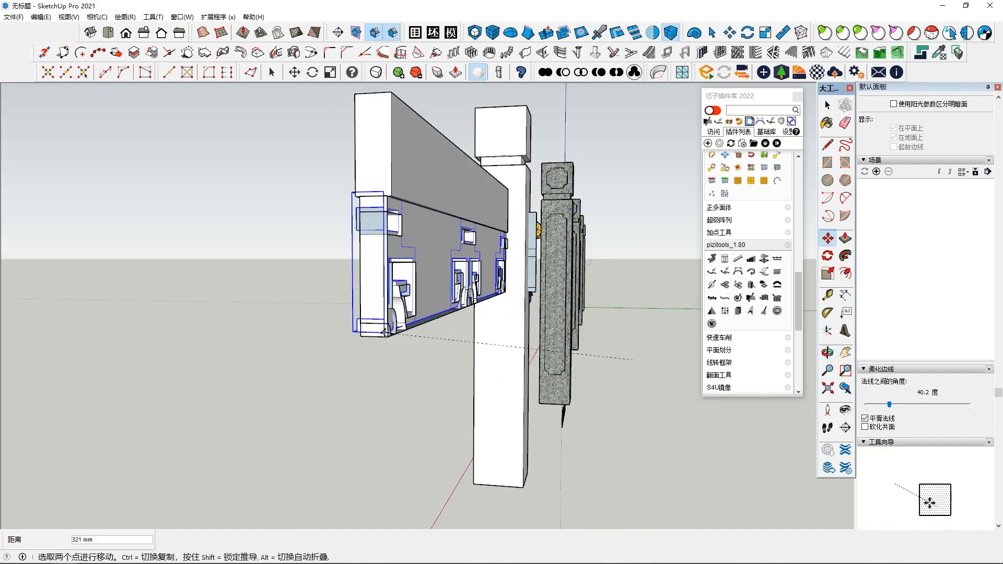
pyautogui.moveTo(323, 341); pyautogui.dragTo(513, 383, button='middle')
pyautogui.scroll(-6, 564, 375)
pyautogui.scroll(2, 493, 380)
pyautogui.scroll(-2, 493, 378)
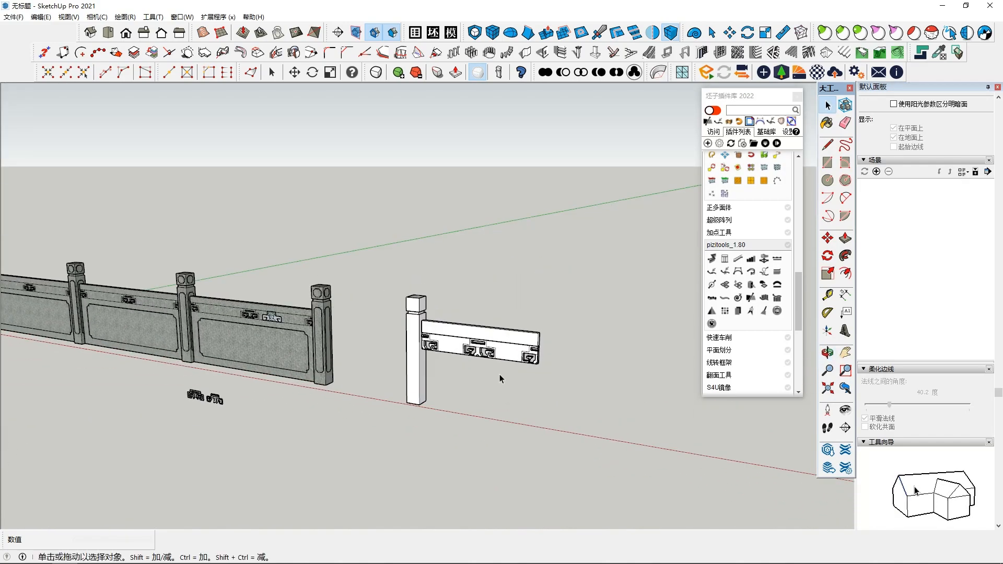
pyautogui.scroll(6, 481, 370)
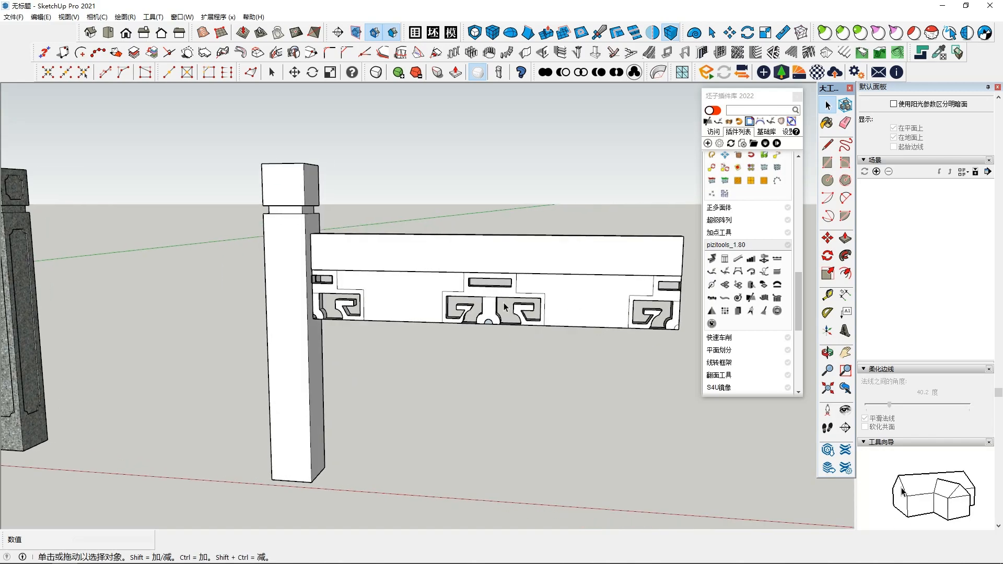
pyautogui.scroll(3, 505, 307)
pyautogui.keyDown('shift'); pyautogui.moveTo(592, 389); pyautogui.dragTo(579, 390, button='middle'); pyautogui.keyUp('shift')
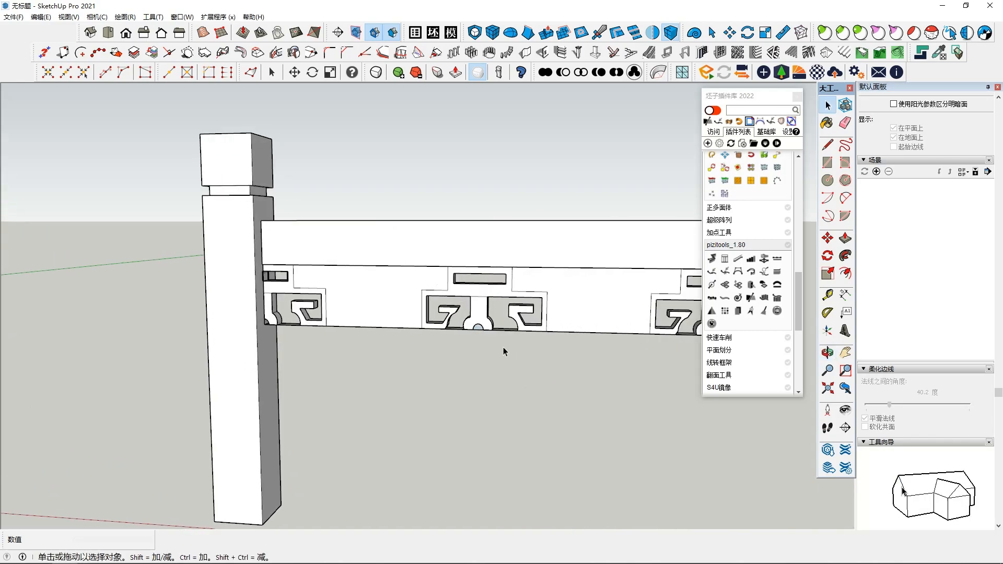
# Step: Open the carved panel group and copy its middle ornament out in front of the railing
pyautogui.scroll(2, 479, 331)
pyautogui.scroll(3, 479, 328)
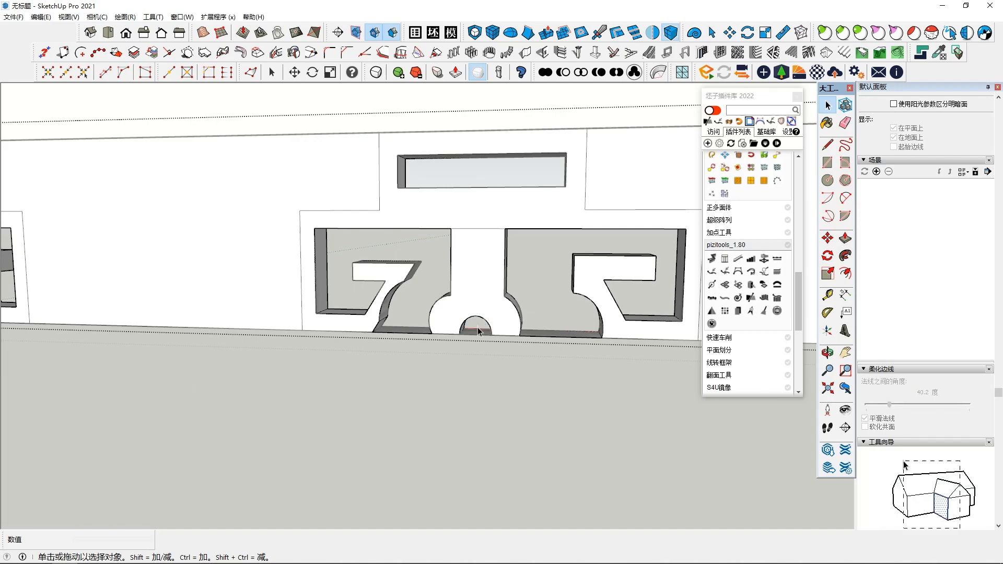
pyautogui.scroll(-6, 521, 392)
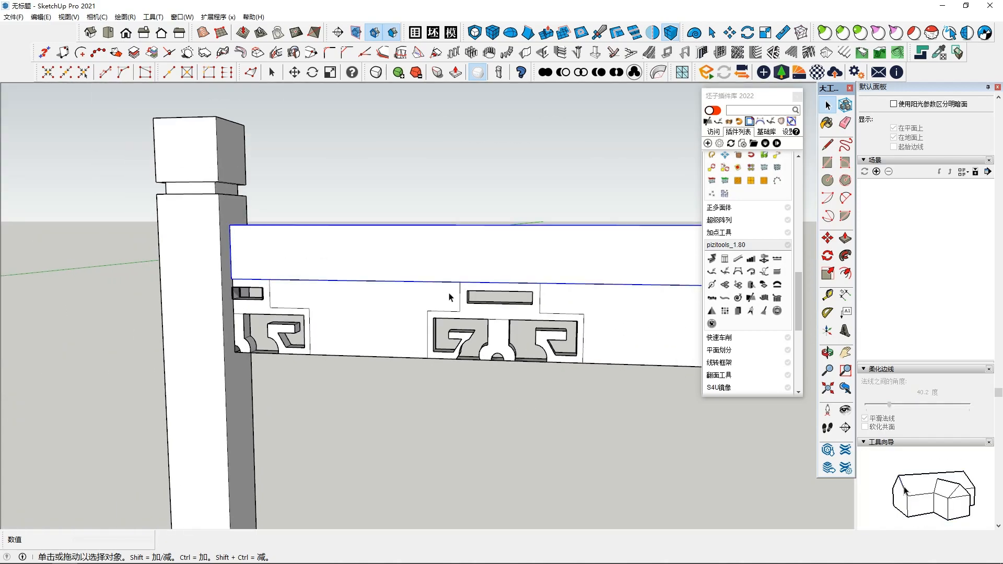
pyautogui.scroll(-1, 456, 335)
pyautogui.doubleClick(488, 320)
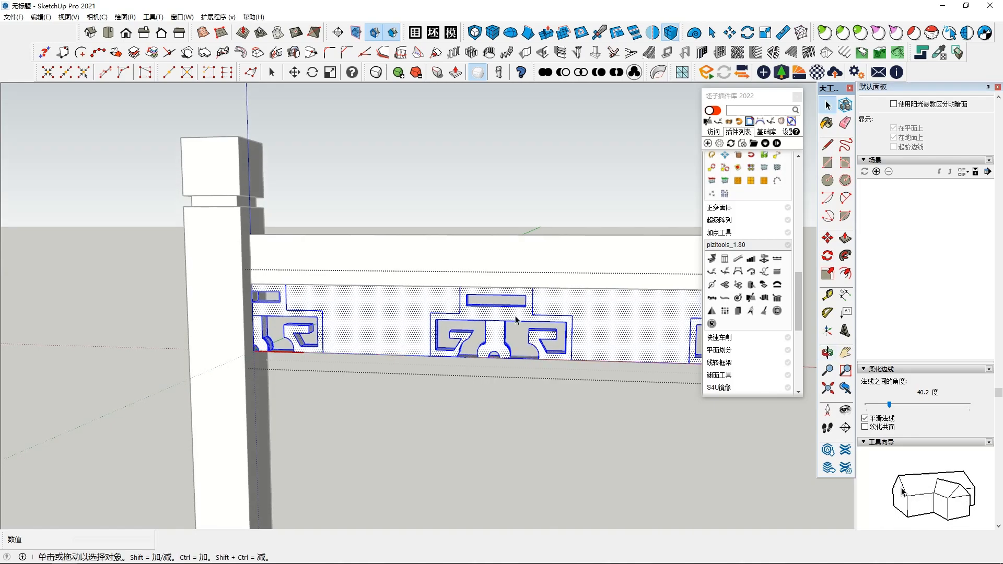
pyautogui.moveTo(604, 407); pyautogui.dragTo(598, 403)
pyautogui.scroll(-3, 499, 384)
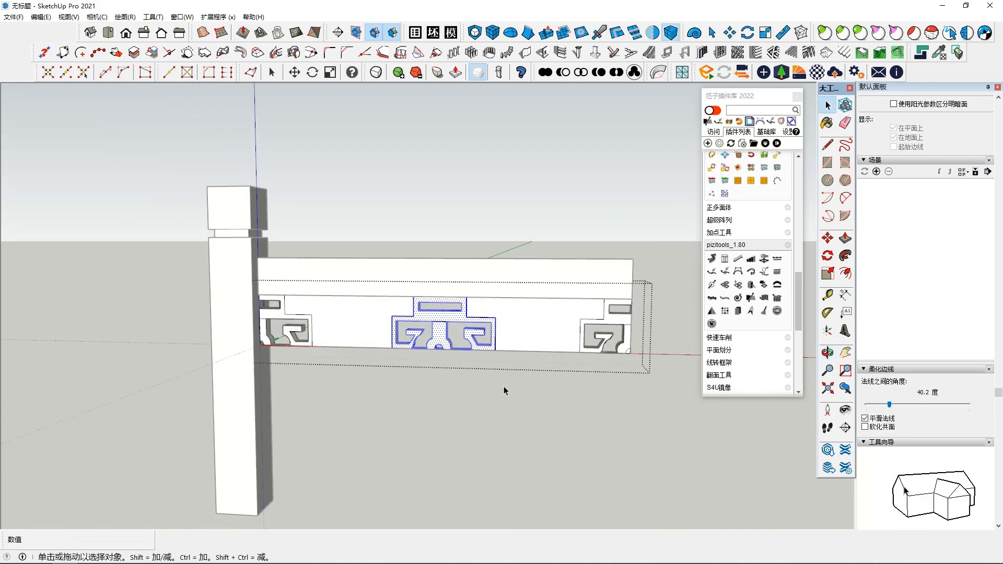
pyautogui.click(448, 331)
pyautogui.press('ctrl')
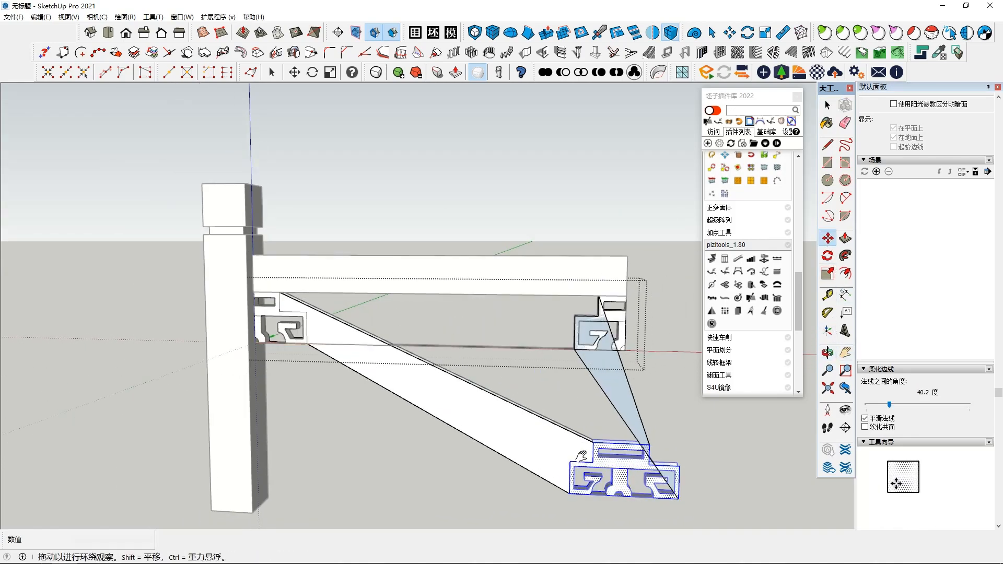
pyautogui.scroll(-8, 439, 374)
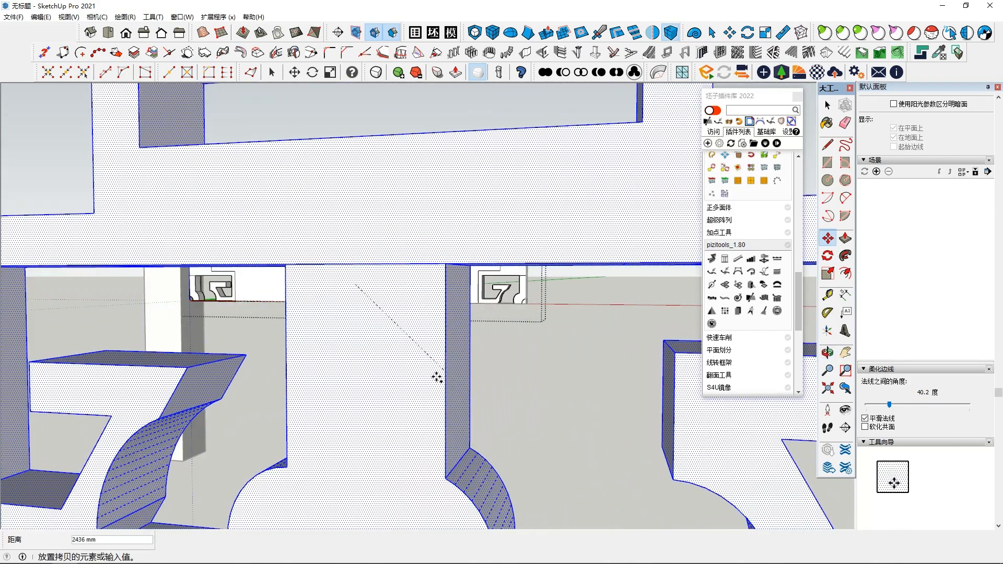
pyautogui.click(528, 408)
pyautogui.moveTo(528, 407); pyautogui.dragTo(491, 455, button='middle')
pyautogui.press('space')
pyautogui.click(449, 478)
pyautogui.scroll(-2, 418, 470)
pyautogui.keyDown('shift'); pyautogui.moveTo(377, 469); pyautogui.dragTo(628, 350, button='middle'); pyautogui.keyUp('shift')
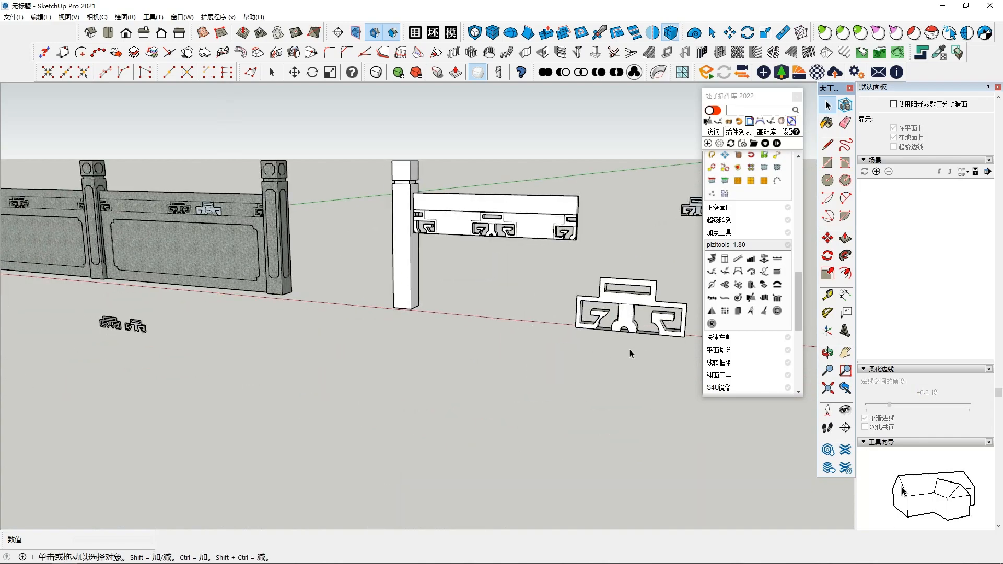
# Step: Delete the ornament copy from inside the panel group and finish editing the group
pyautogui.moveTo(632, 312); pyautogui.dragTo(376, 432, button='middle')
pyautogui.scroll(3, 365, 438)
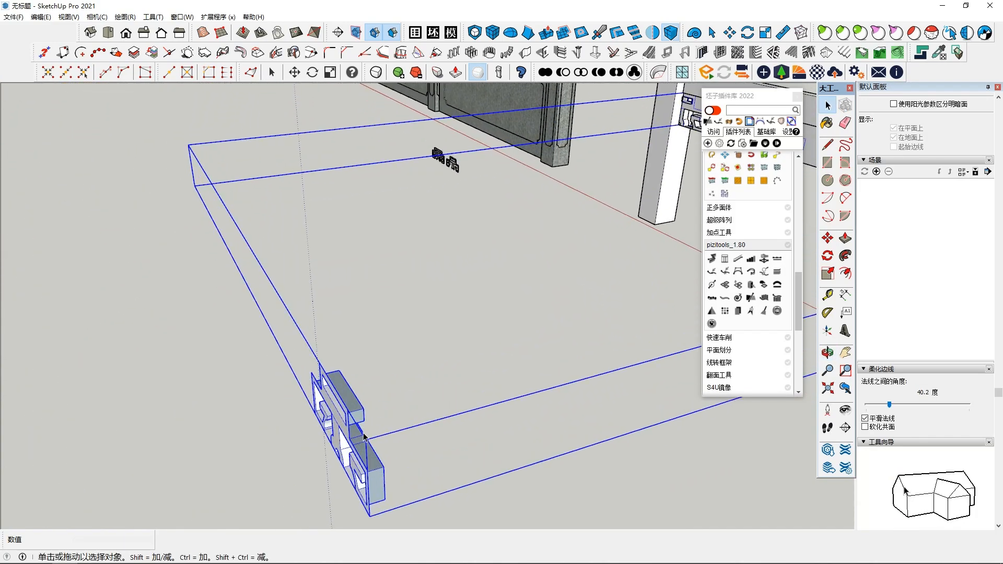
pyautogui.scroll(-10, 557, 408)
pyautogui.moveTo(604, 407); pyautogui.dragTo(461, 415, button='middle')
pyautogui.doubleClick(483, 402)
pyautogui.click(484, 402)
pyautogui.press('Delete')
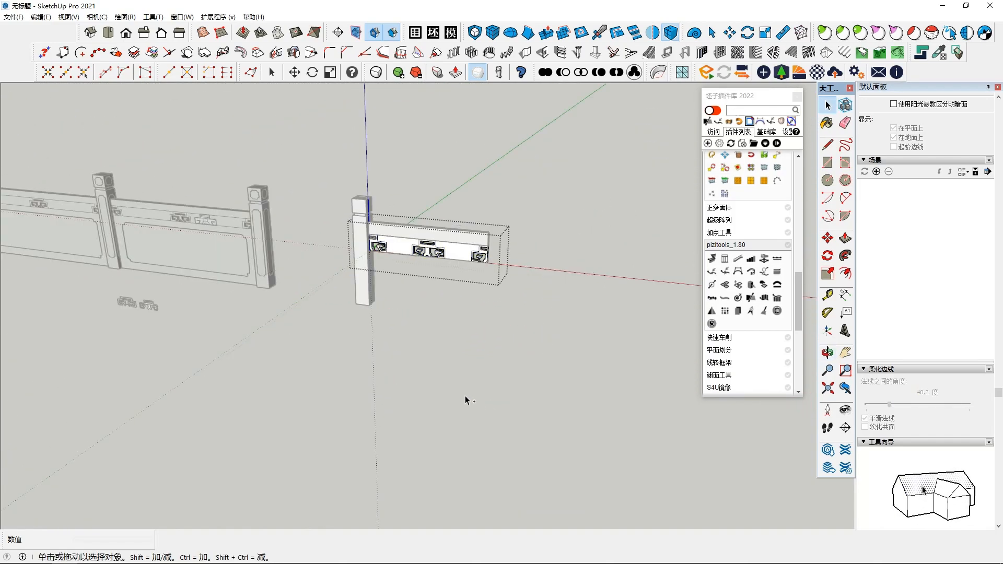
pyautogui.scroll(3, 466, 277)
pyautogui.moveTo(508, 317); pyautogui.dragTo(362, 184, button='middle')
pyautogui.click(447, 241)
pyautogui.scroll(2, 427, 214)
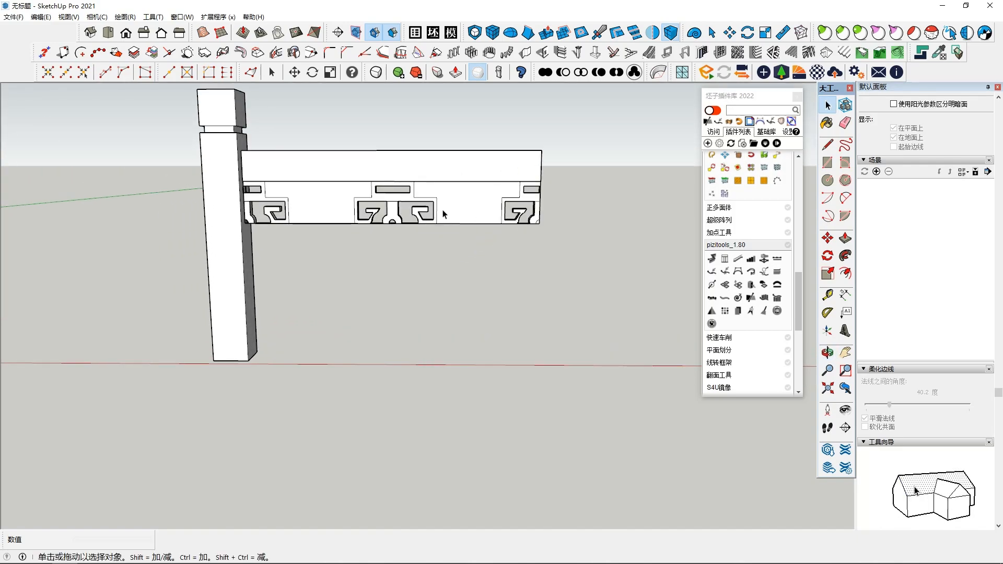
# Step: Select and copy the middle ornament's geometry inside the carved panel group
pyautogui.doubleClick(444, 214)
pyautogui.scroll(3, 444, 215)
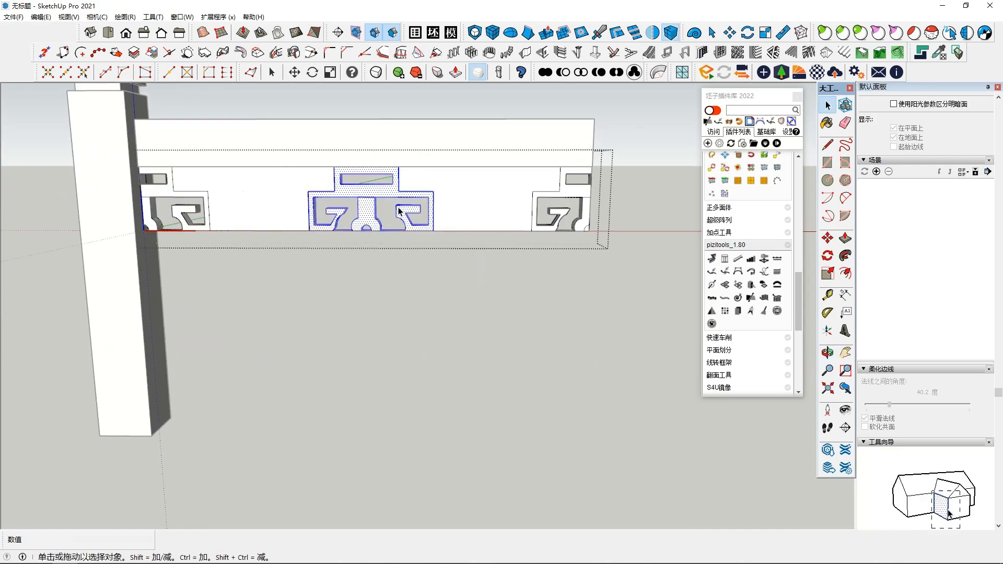
pyautogui.rightClick(376, 183)
pyautogui.click(287, 145)
pyautogui.doubleClick(335, 189)
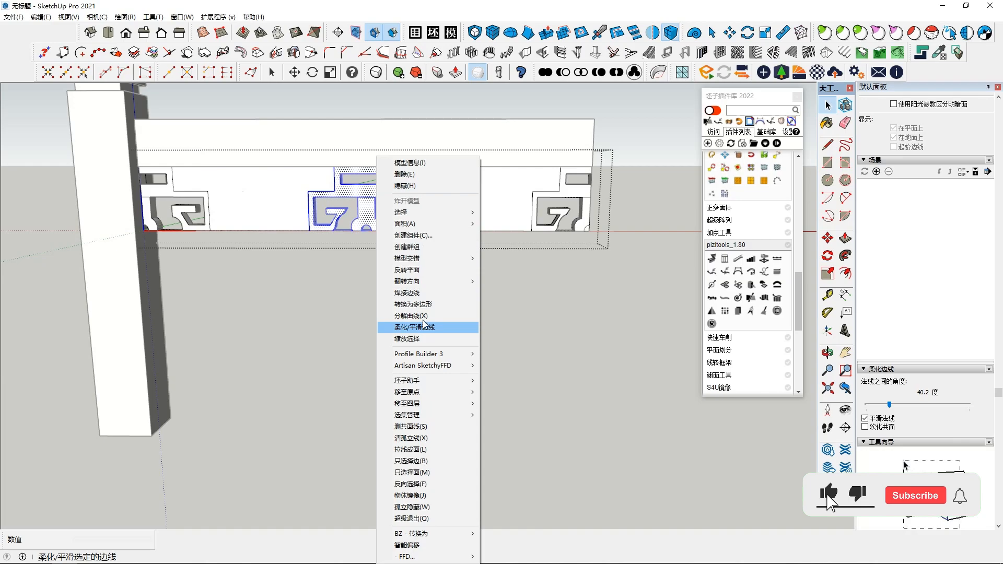
pyautogui.click(496, 196)
pyautogui.moveTo(479, 271); pyautogui.dragTo(476, 271)
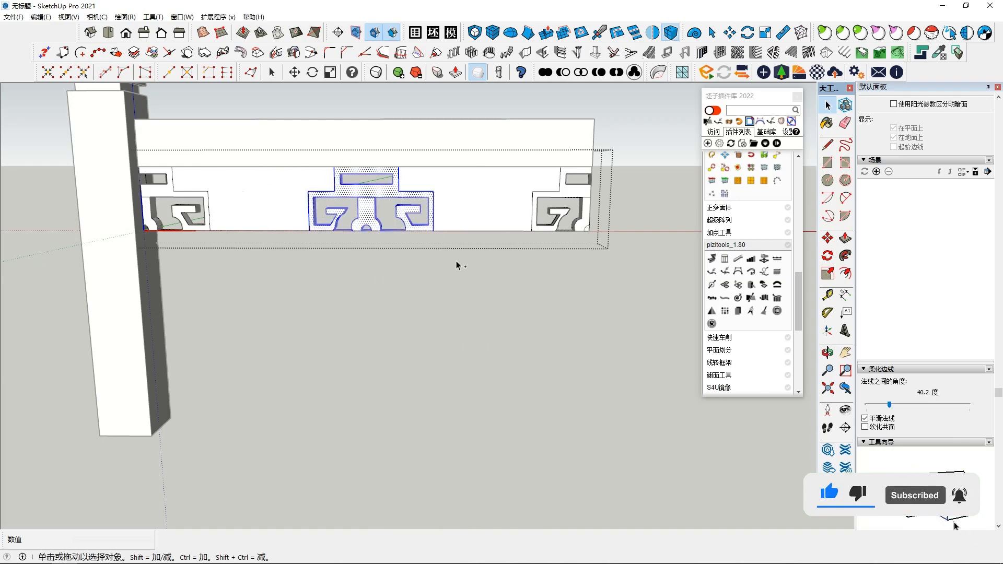
# Step: Close the panel group and paste the ornament as loose geometry in front of the railing
pyautogui.click(556, 380)
pyautogui.scroll(-1, 459, 418)
pyautogui.keyDown('shift'); pyautogui.moveTo(499, 412); pyautogui.dragTo(452, 424, button='middle'); pyautogui.keyUp('shift')
pyautogui.hotkey('ctrl', 'v')
pyautogui.click(508, 470)
pyautogui.scroll(2, 517, 464)
pyautogui.moveTo(520, 455); pyautogui.dragTo(468, 424, button='middle')
# Step: Search the plugin library for CHAOJI and open the 超级推拉 (super push/pull) tools
pyautogui.click(737, 108)
pyautogui.write('CHAO')
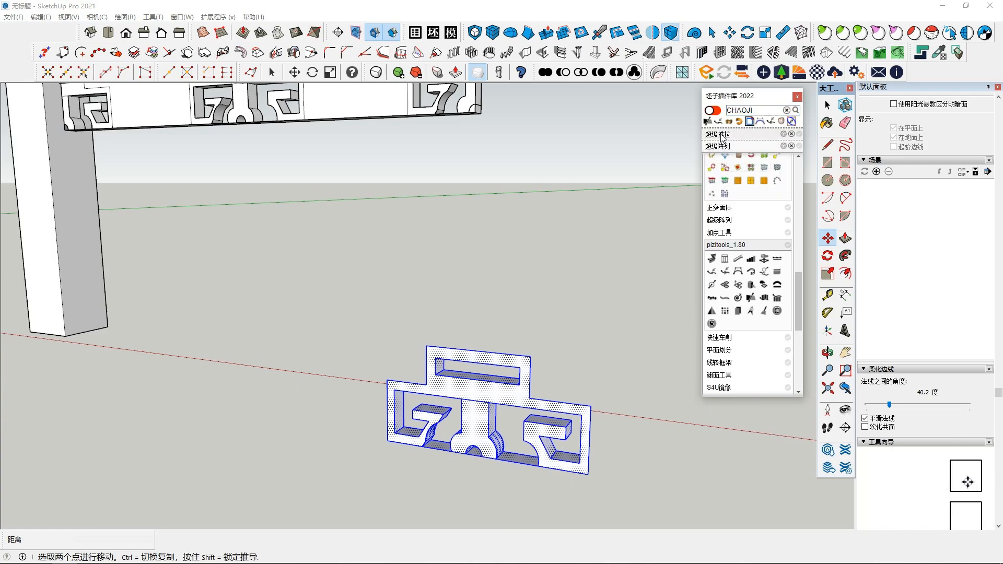
pyautogui.click(721, 134)
pyautogui.click(834, 273)
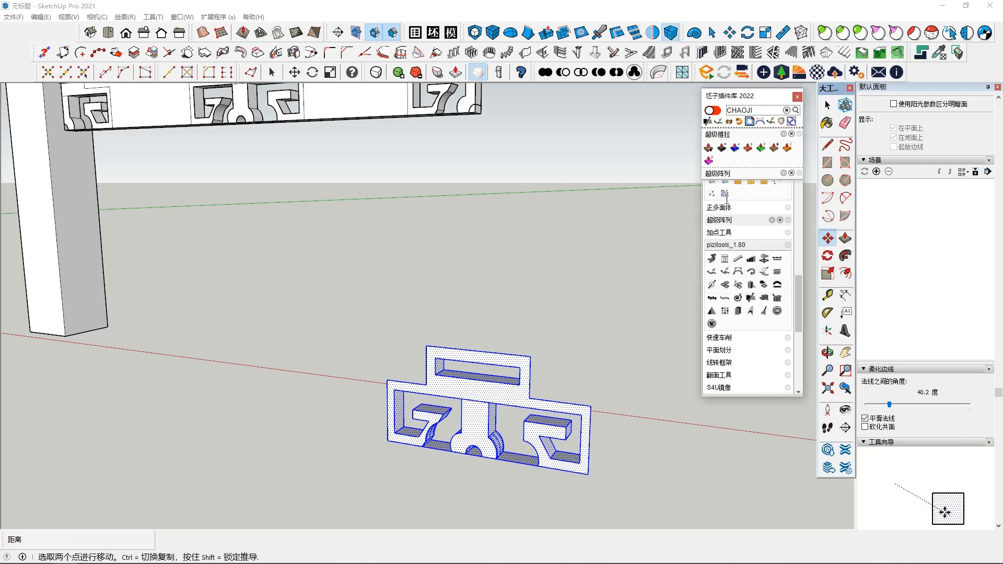
# Step: Try to thicken the pasted ornament's front face with Joint Push Pull
pyautogui.click(735, 148)
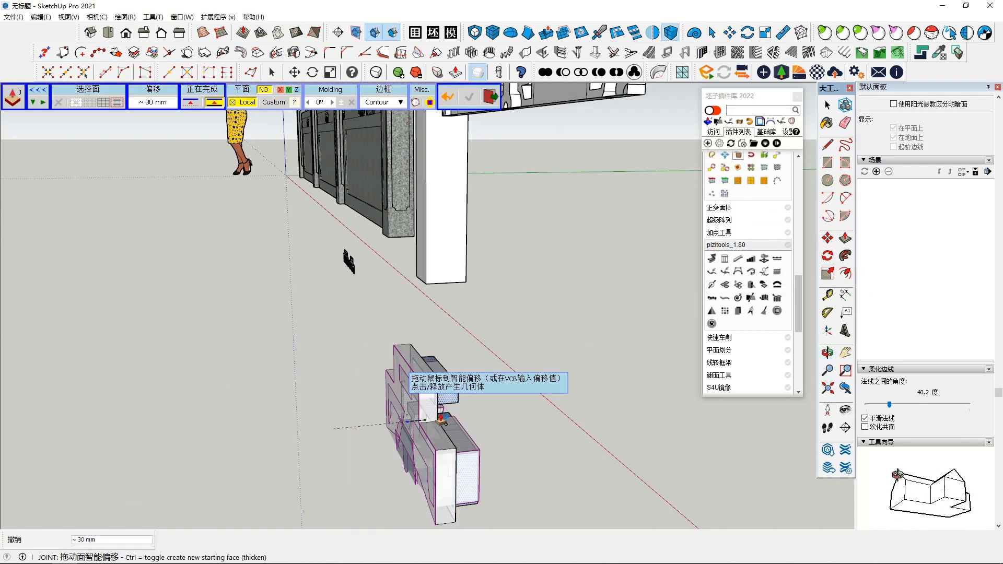
pyautogui.click(487, 420)
pyautogui.moveTo(487, 420); pyautogui.dragTo(505, 406, button='middle')
pyautogui.press('space')
# Step: Copy only the front face of the pasted ornament about 486 mm to its side as a flat outline
pyautogui.scroll(2, 442, 421)
pyautogui.keyDown('shift'); pyautogui.moveTo(626, 400); pyautogui.dragTo(546, 346, button='middle'); pyautogui.keyUp('shift')
pyautogui.doubleClick(493, 358)
pyautogui.scroll(1, 546, 346)
pyautogui.keyDown('ctrl'); pyautogui.doubleClick(457, 382); pyautogui.keyUp('ctrl')
pyautogui.moveTo(457, 382); pyautogui.dragTo(489, 360, button='middle')
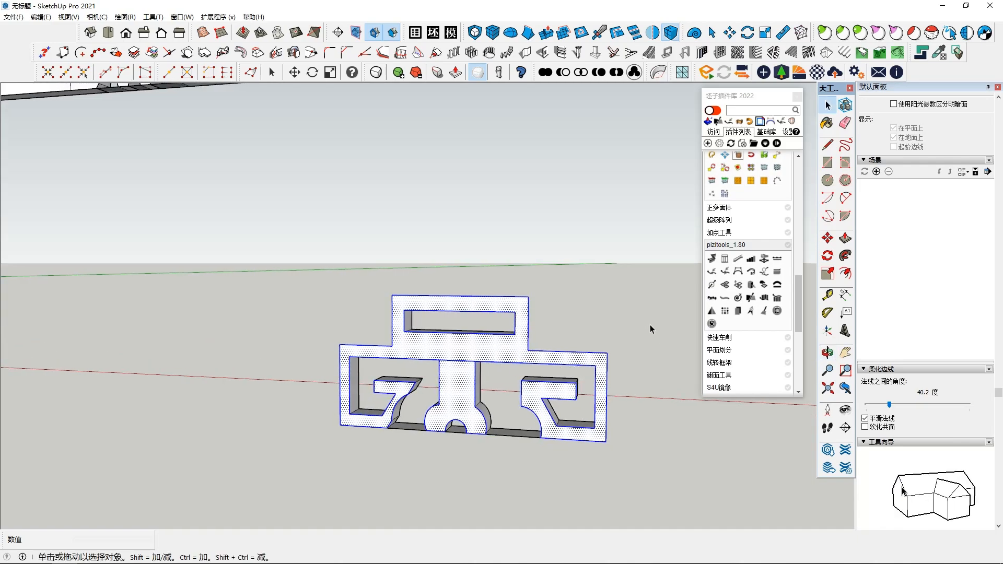
pyautogui.keyDown('shift'); pyautogui.moveTo(465, 395); pyautogui.dragTo(179, 339, button='middle'); pyautogui.keyUp('shift')
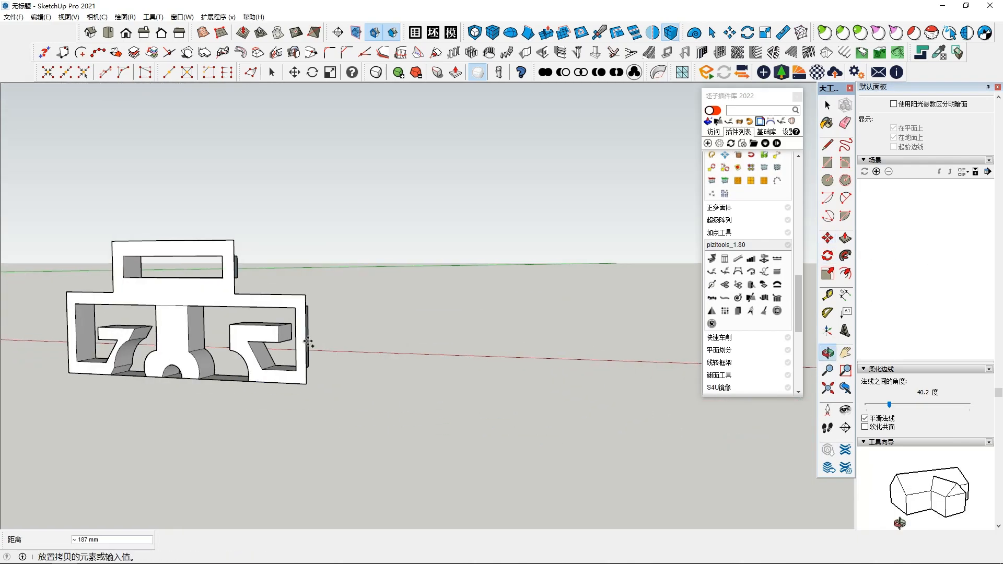
pyautogui.press('ctrl')
pyautogui.click(180, 340)
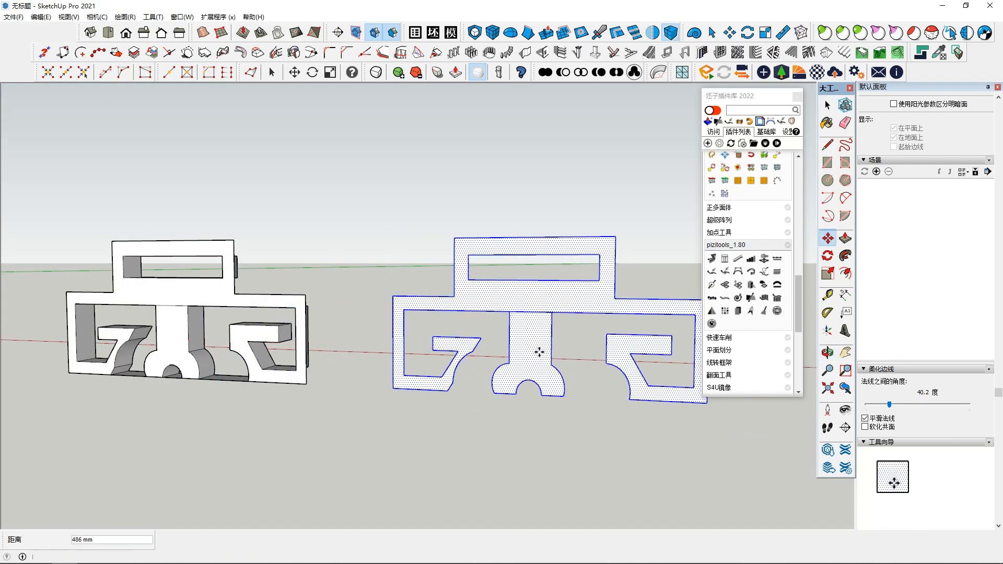
pyautogui.click(539, 353)
pyautogui.moveTo(539, 352); pyautogui.dragTo(422, 400, button='middle')
# Step: Extrude the flat ornament copy with Joint Push Pull into a solid about 57 mm deep
pyautogui.moveTo(526, 341); pyautogui.dragTo(463, 359, button='middle')
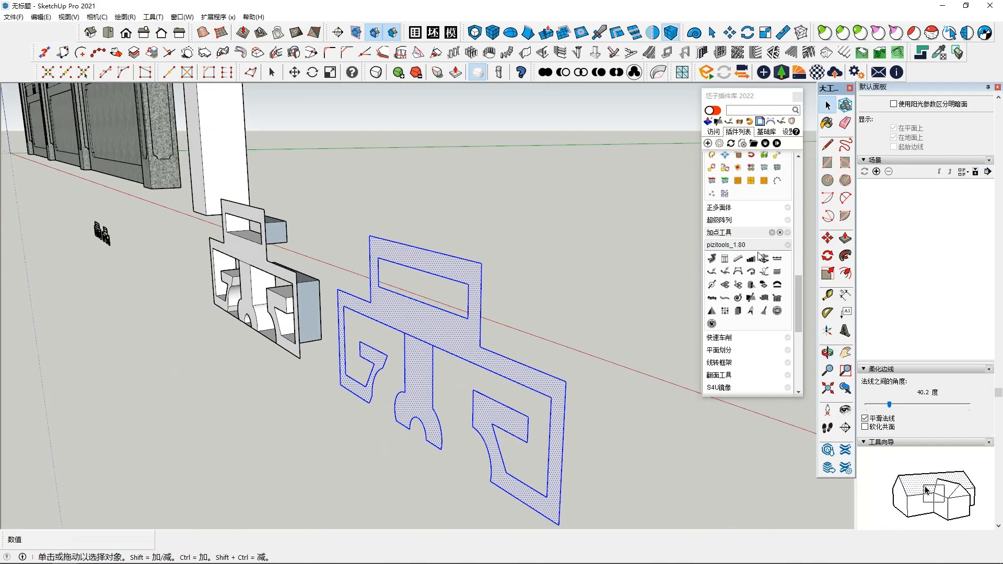
pyautogui.click(710, 124)
pyautogui.moveTo(396, 385); pyautogui.dragTo(365, 364, button='middle')
pyautogui.click(395, 362)
pyautogui.moveTo(251, 406); pyautogui.dragTo(463, 449, button='middle')
pyautogui.press('space')
# Step: Select all connected geometry of the extruded ornament and make it a group
pyautogui.moveTo(508, 487); pyautogui.dragTo(396, 271, button='middle')
pyautogui.tripleClick(529, 352)
pyautogui.click(512, 481)
pyautogui.tripleClick(371, 331)
pyautogui.rightClick(396, 308)
pyautogui.click(429, 231)
# Step: Draw a rectangle of about 57 by 187 mm across the end of the ornament group, spanning its full depth and height
pyautogui.moveTo(428, 231); pyautogui.dragTo(788, 204, button='middle')
pyautogui.click(828, 168)
pyautogui.moveTo(528, 330); pyautogui.dragTo(523, 312, button='middle')
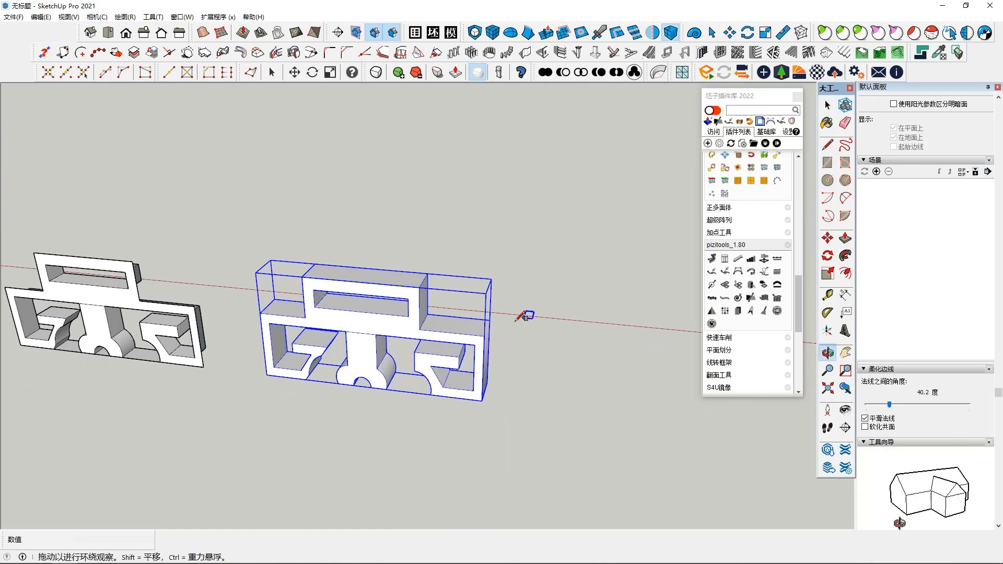
pyautogui.moveTo(485, 398); pyautogui.dragTo(395, 395, button='middle')
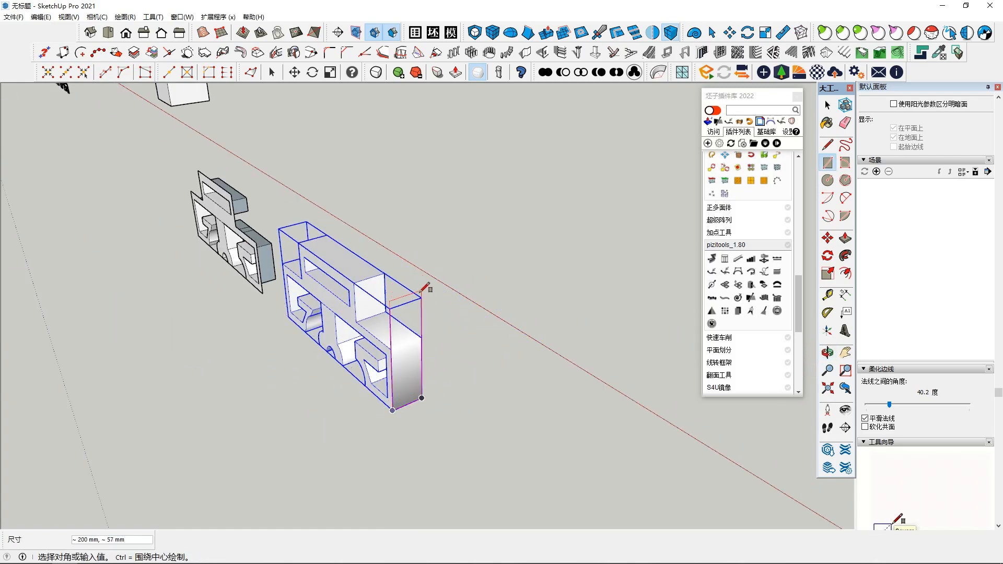
pyautogui.scroll(5, 426, 291)
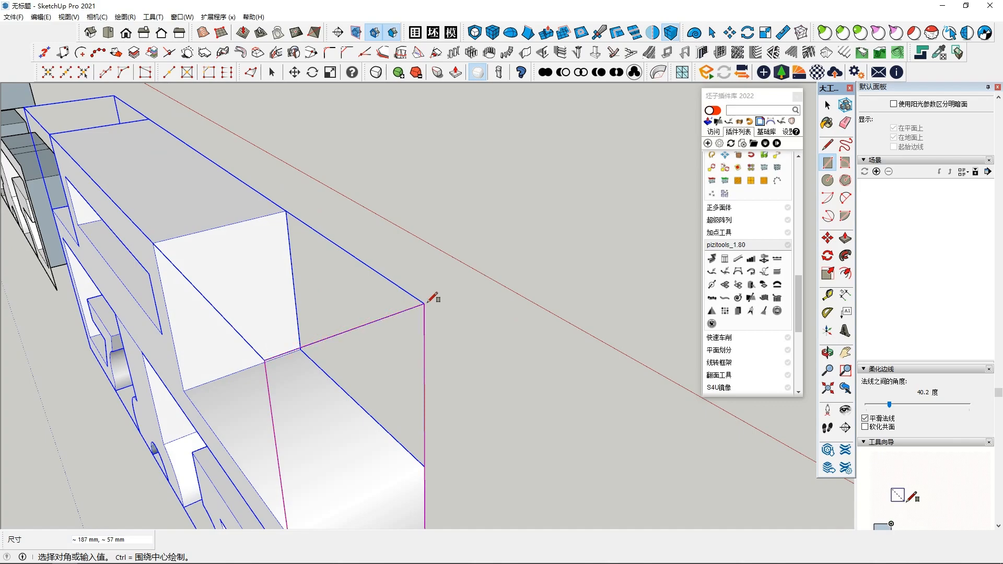
pyautogui.scroll(-5, 425, 301)
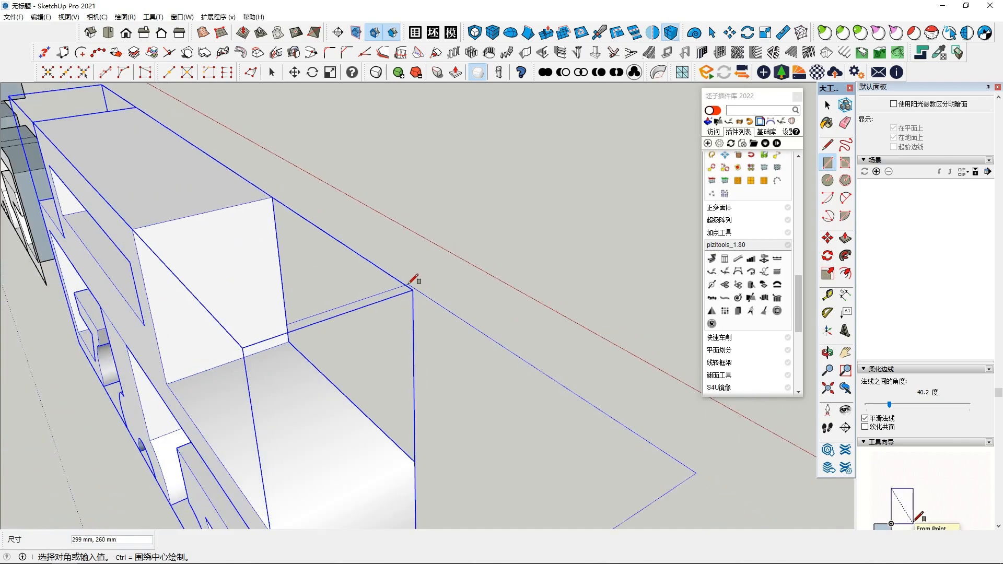
pyautogui.moveTo(457, 317); pyautogui.dragTo(516, 301, button='middle')
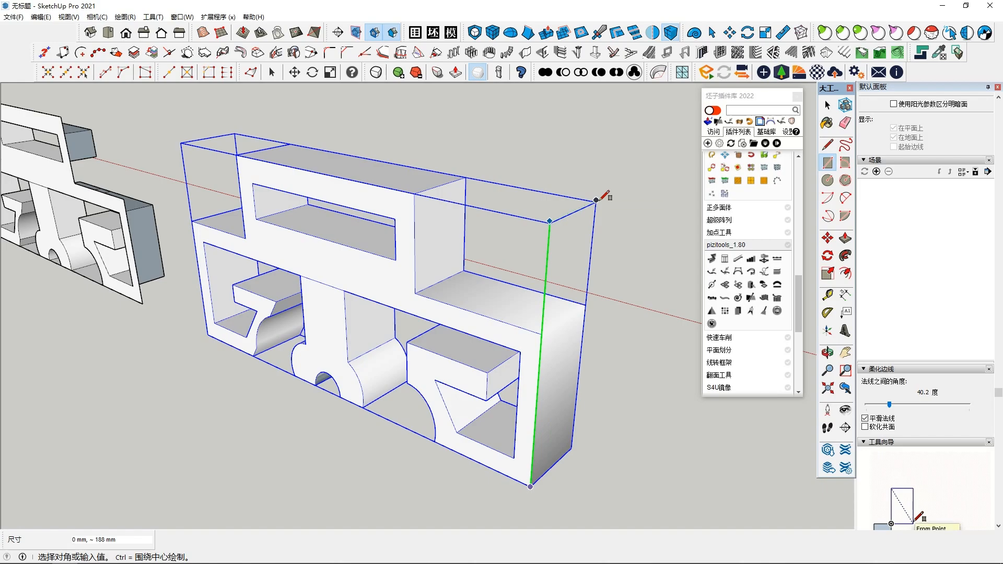
pyautogui.scroll(-2, 604, 195)
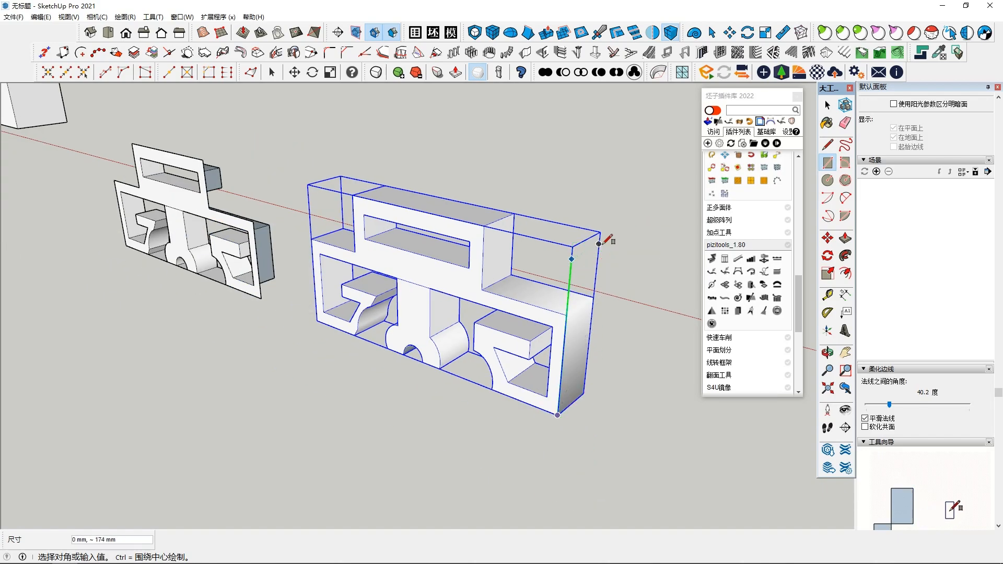
pyautogui.moveTo(643, 233); pyautogui.dragTo(528, 251, button='middle')
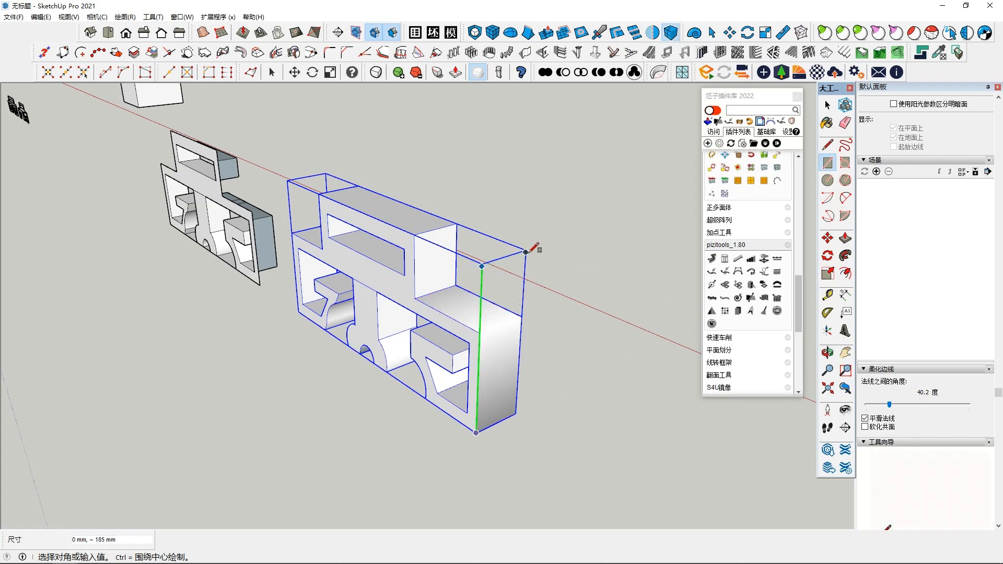
pyautogui.moveTo(634, 284); pyautogui.dragTo(387, 266, button='middle')
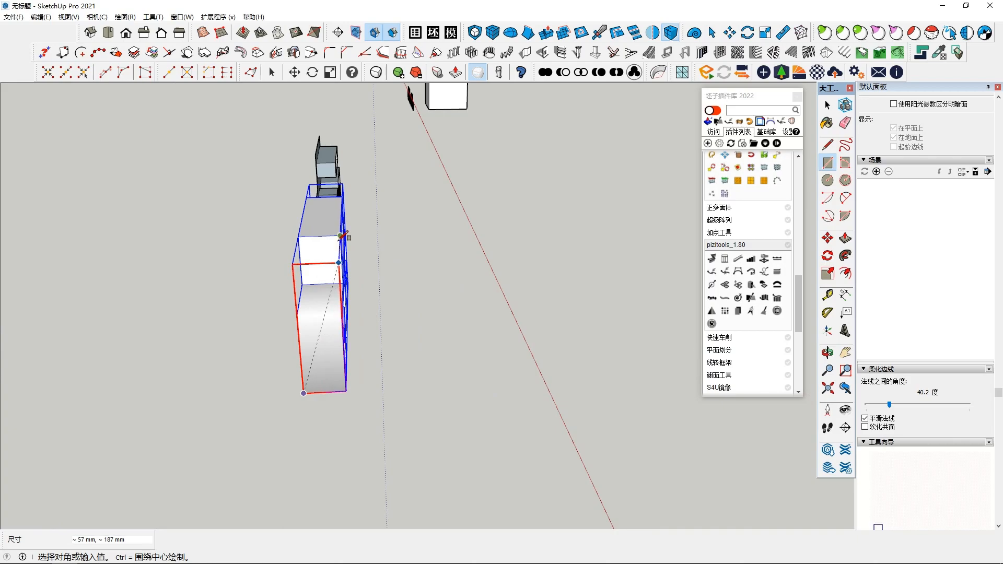
pyautogui.click(341, 230)
pyautogui.moveTo(320, 284)
pyautogui.mouseDown(button='middle')
pyautogui.moveTo(450, 296)
pyautogui.moveTo(352, 381)
pyautogui.moveTo(198, 266)
pyautogui.moveTo(269, 272)
pyautogui.moveTo(239, 280)
pyautogui.moveTo(265, 260)
pyautogui.mouseUp(button='middle')
pyautogui.click(259, 269)
pyautogui.moveTo(241, 299); pyautogui.dragTo(413, 354, button='middle')
# Step: Pull the rectangle outward, away from the ornament, into a solid block longer than the ornament
pyautogui.press('space')
pyautogui.click(435, 277)
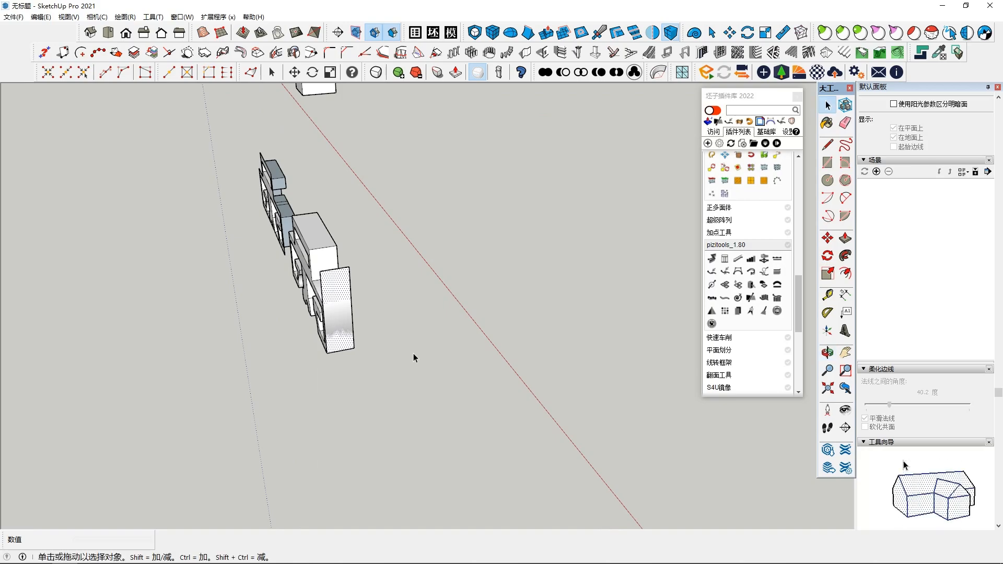
pyautogui.click(845, 238)
pyautogui.moveTo(336, 331); pyautogui.dragTo(445, 472)
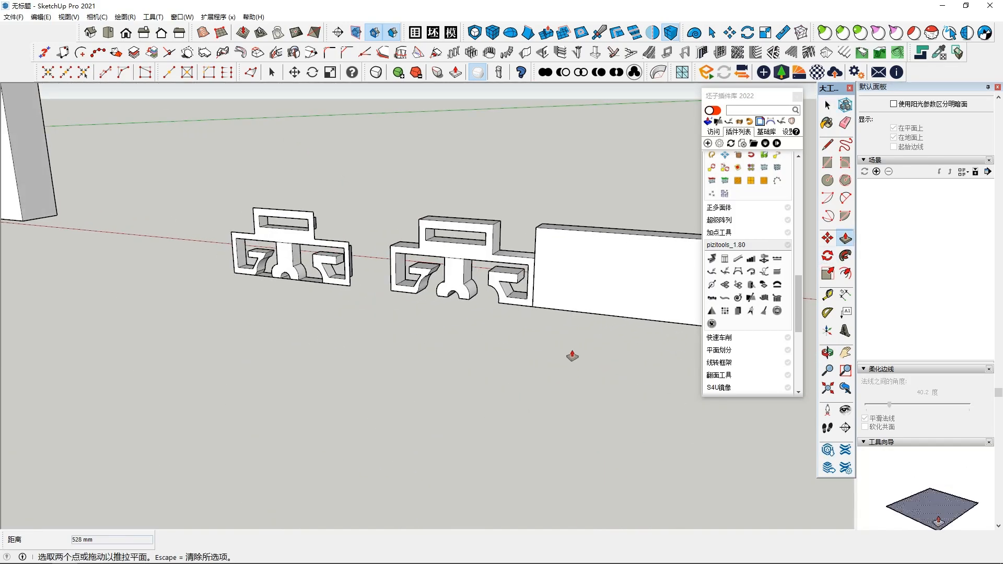
pyautogui.press('space')
pyautogui.scroll(-1, 609, 282)
# Step: Select the whole solid block and make it a group
pyautogui.keyDown('shift'); pyautogui.moveTo(567, 307); pyautogui.dragTo(350, 377, button='middle'); pyautogui.keyUp('shift')
pyautogui.tripleClick(411, 362)
pyautogui.moveTo(413, 363); pyautogui.dragTo(434, 335, button='middle')
pyautogui.rightClick(465, 347)
pyautogui.click(505, 261)
# Step: Move the ornament group lengthwise into the block so that it lies within the block with their front faces flush
pyautogui.click(334, 342)
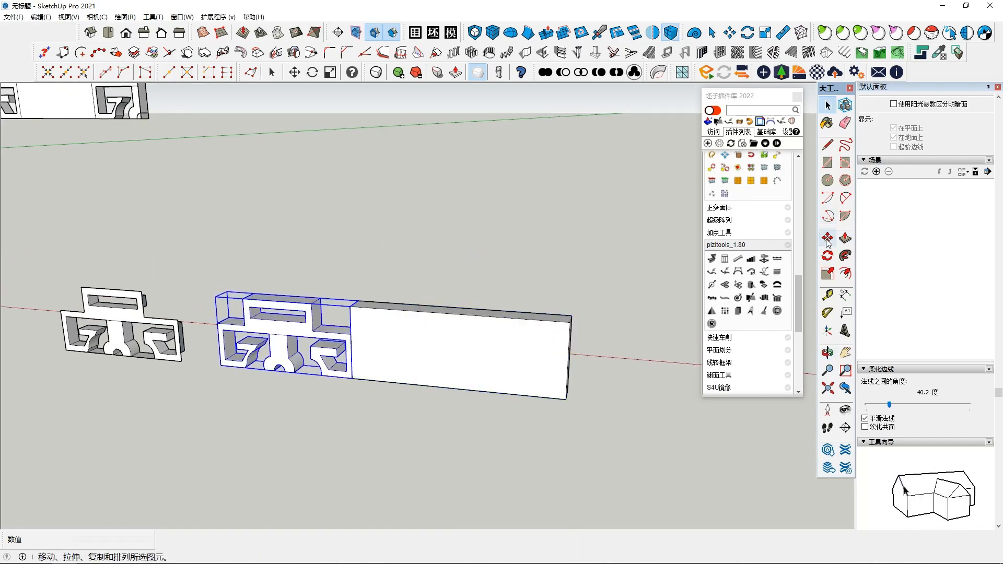
pyautogui.click(827, 239)
pyautogui.click(285, 374)
pyautogui.click(419, 382)
pyautogui.press('space')
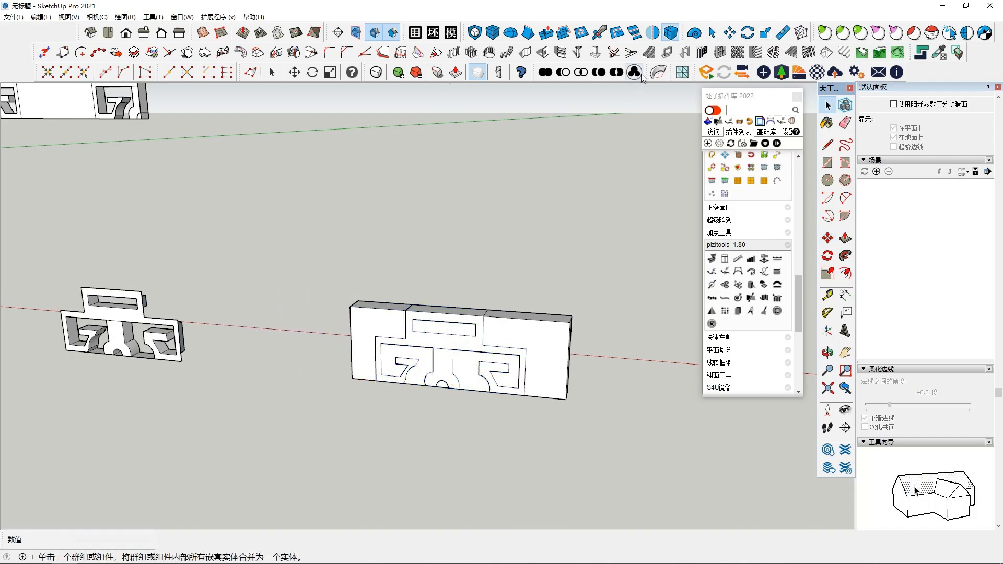
# Step: Trim the block with the ornament group, keeping both solids, and move the cut block about 560 mm away from the ornament
pyautogui.click(600, 76)
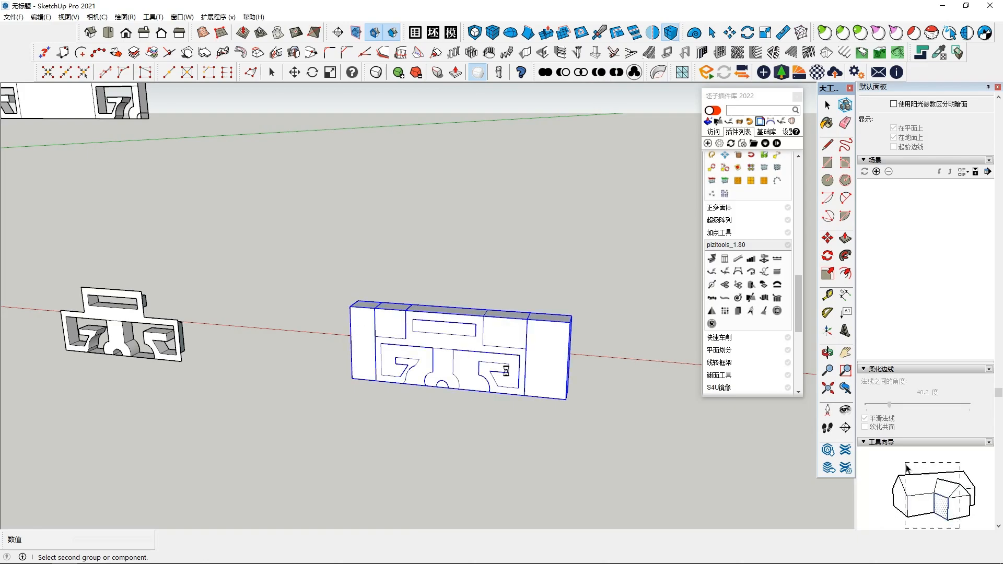
pyautogui.moveTo(503, 371); pyautogui.dragTo(549, 339, button='middle')
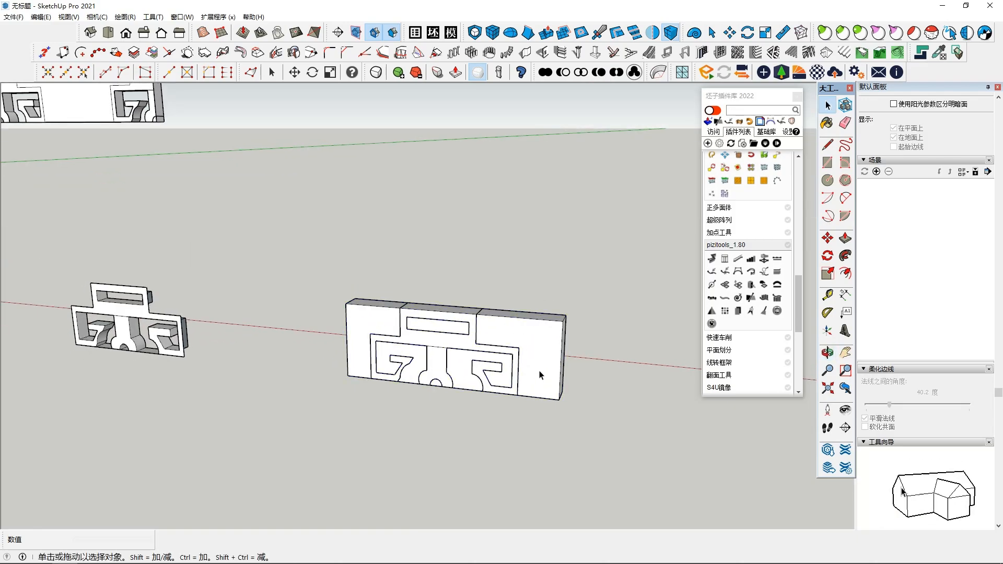
pyautogui.click(827, 238)
pyautogui.moveTo(487, 411); pyautogui.dragTo(663, 418, button='middle')
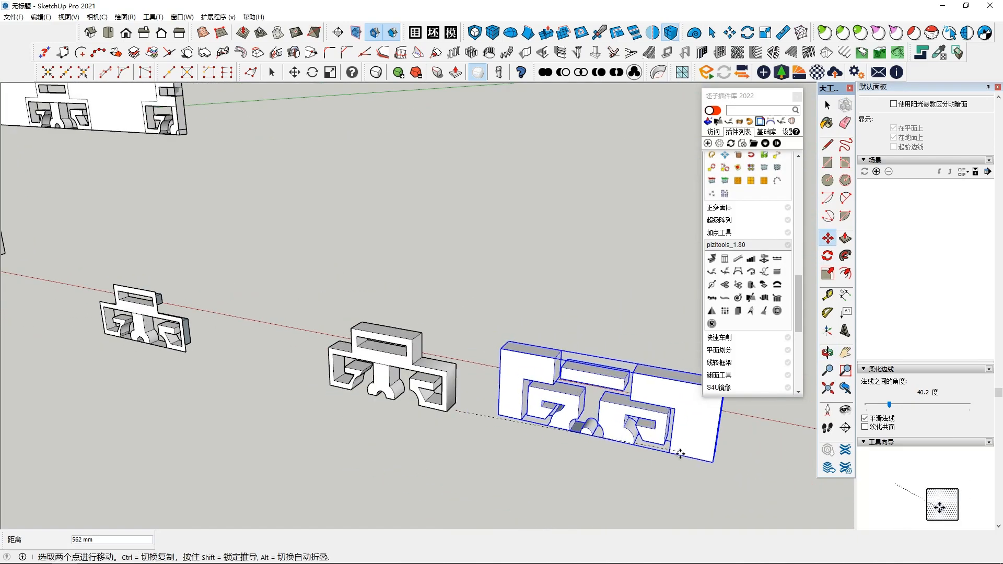
pyautogui.click(675, 463)
pyautogui.moveTo(676, 463); pyautogui.dragTo(279, 366, button='middle')
pyautogui.scroll(5, 602, 331)
pyautogui.scroll(-2, 251, 401)
pyautogui.press('space')
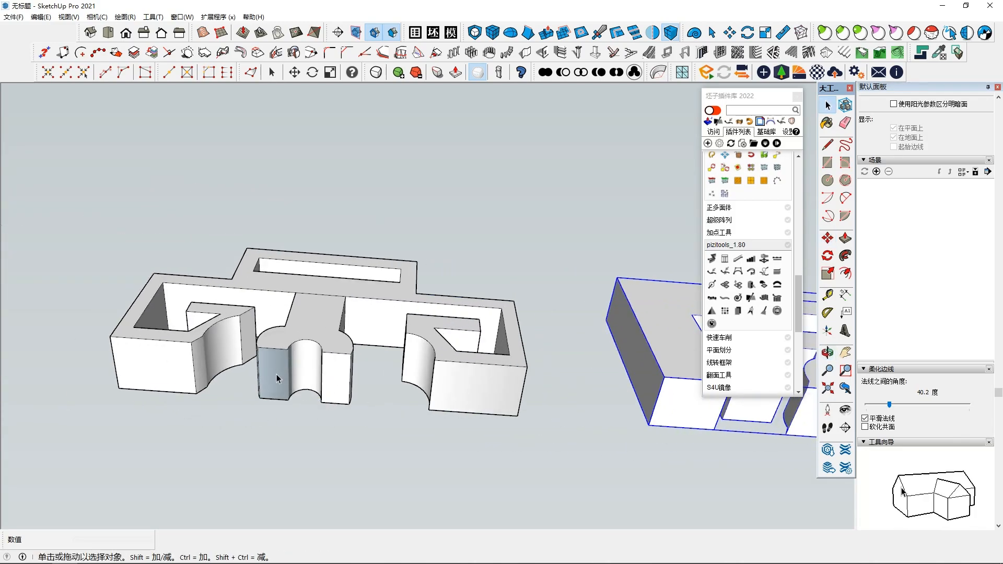
# Step: Examine the ornament solid and the cut block from several angles
pyautogui.click(278, 378)
pyautogui.click(278, 377)
pyautogui.moveTo(480, 443); pyautogui.dragTo(362, 289, button='middle')
pyautogui.click(575, 194)
pyautogui.scroll(-2, 601, 334)
pyautogui.moveTo(601, 345); pyautogui.dragTo(573, 490, button='middle')
pyautogui.scroll(-2, 606, 402)
pyautogui.moveTo(606, 402); pyautogui.dragTo(500, 421, button='middle')
pyautogui.moveTo(365, 439); pyautogui.dragTo(552, 346, button='middle')
pyautogui.click(409, 412)
pyautogui.tripleClick(513, 369)
# Step: Delete the cut block standing beside the ornament solids
pyautogui.click(510, 168)
pyautogui.scroll(-3, 548, 350)
pyautogui.scroll(3, 553, 347)
pyautogui.scroll(-2, 553, 349)
pyautogui.moveTo(571, 414); pyautogui.dragTo(121, 297, button='middle')
pyautogui.scroll(-3, 454, 385)
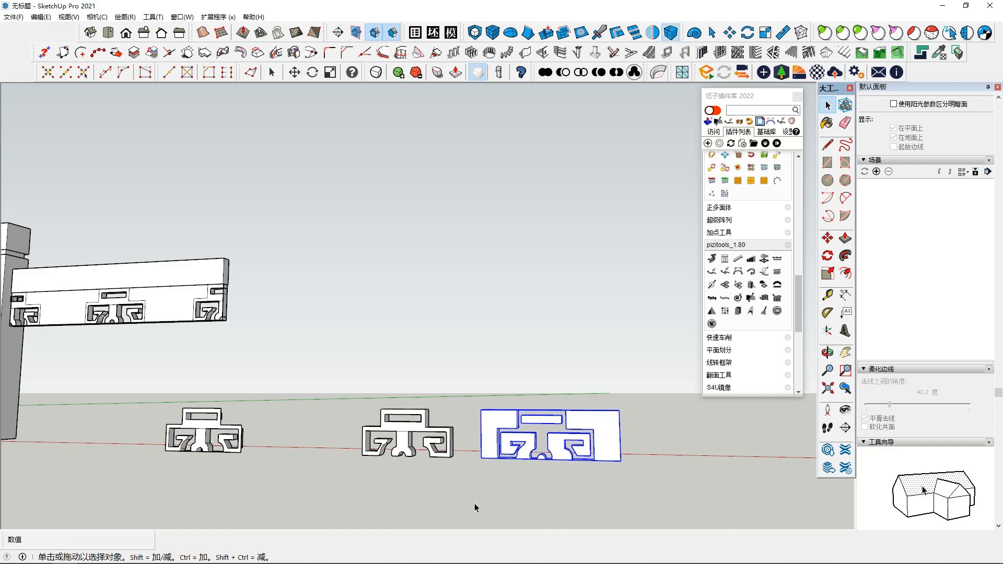
pyautogui.press('Delete')
# Step: Draw a narrow upright rectangle about 625 mm high against the post, from the underside of the rail down to the post's base
pyautogui.moveTo(466, 441); pyautogui.dragTo(454, 315, button='middle')
pyautogui.click(185, 440)
pyautogui.scroll(1, 527, 387)
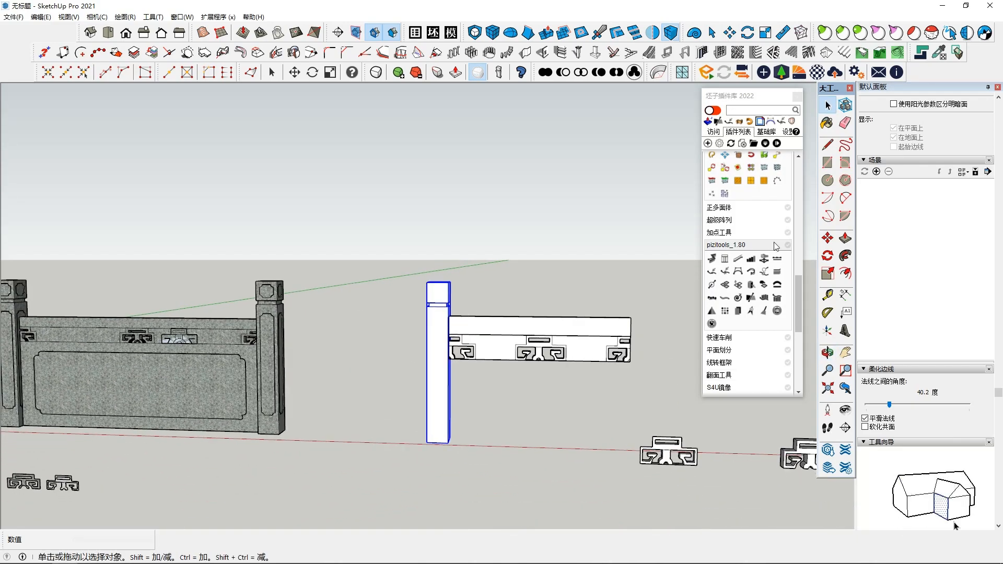
pyautogui.click(827, 163)
pyautogui.moveTo(544, 385); pyautogui.dragTo(450, 372, button='middle')
pyautogui.scroll(-1, 448, 374)
pyautogui.scroll(6, 476, 271)
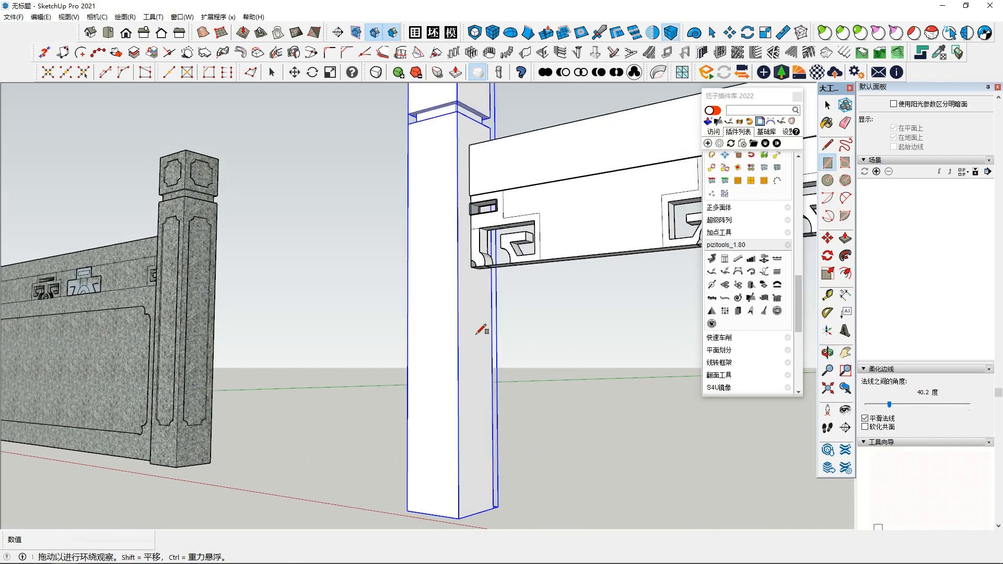
pyautogui.click(471, 263)
pyautogui.scroll(-3, 653, 433)
pyautogui.scroll(1, 562, 472)
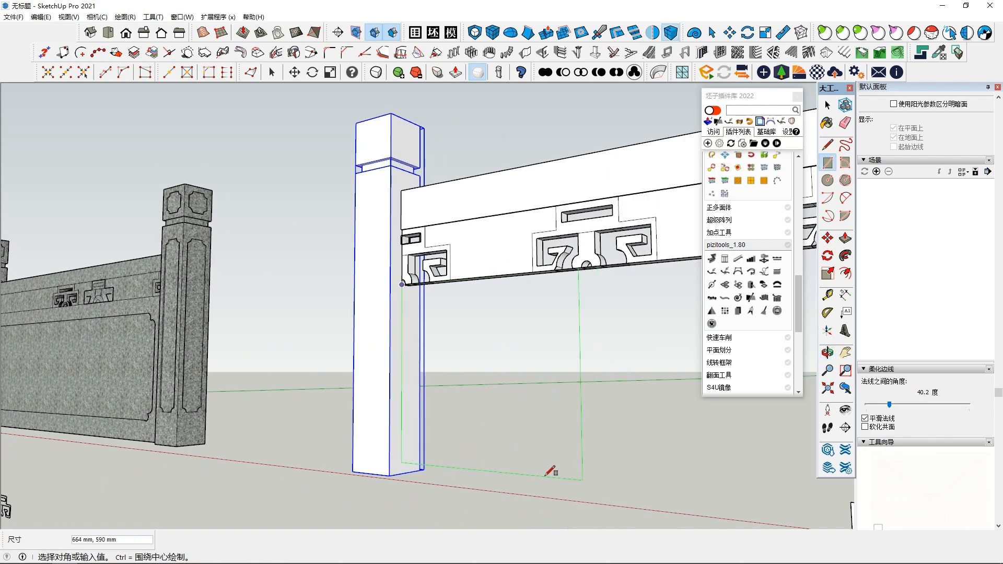
pyautogui.scroll(-3, 558, 475)
pyautogui.scroll(2, 318, 466)
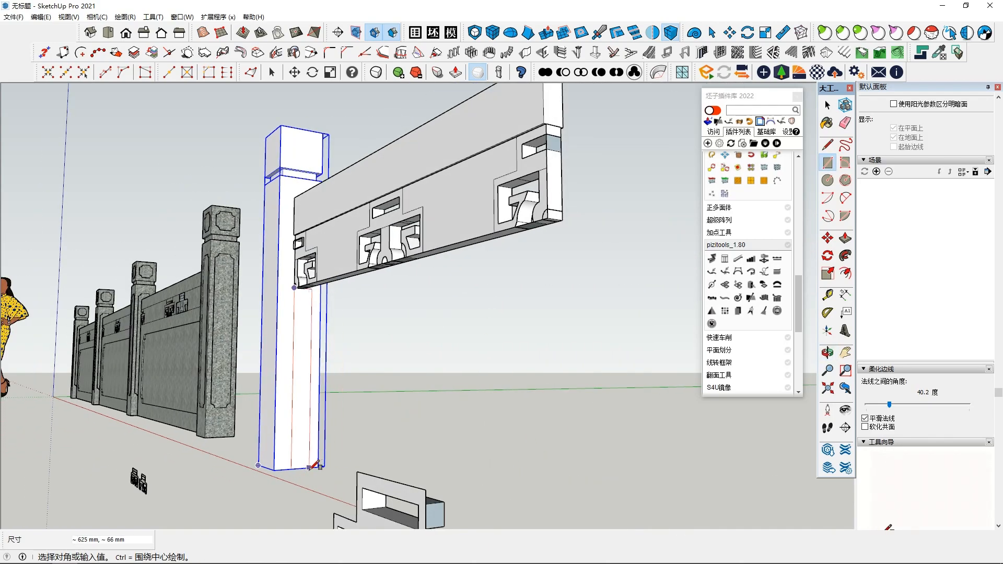
pyautogui.click(312, 466)
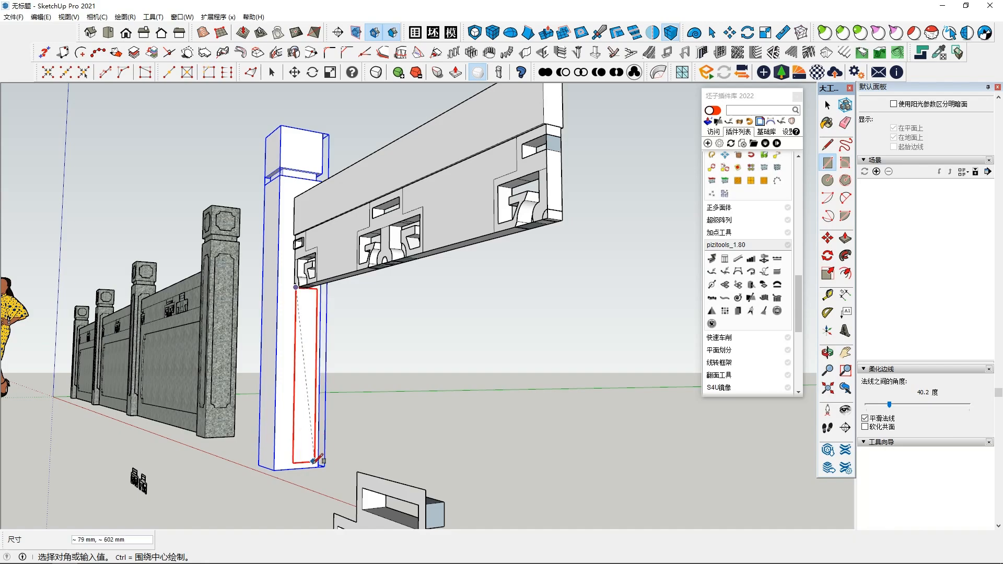
pyautogui.moveTo(408, 484); pyautogui.dragTo(340, 460, button='middle')
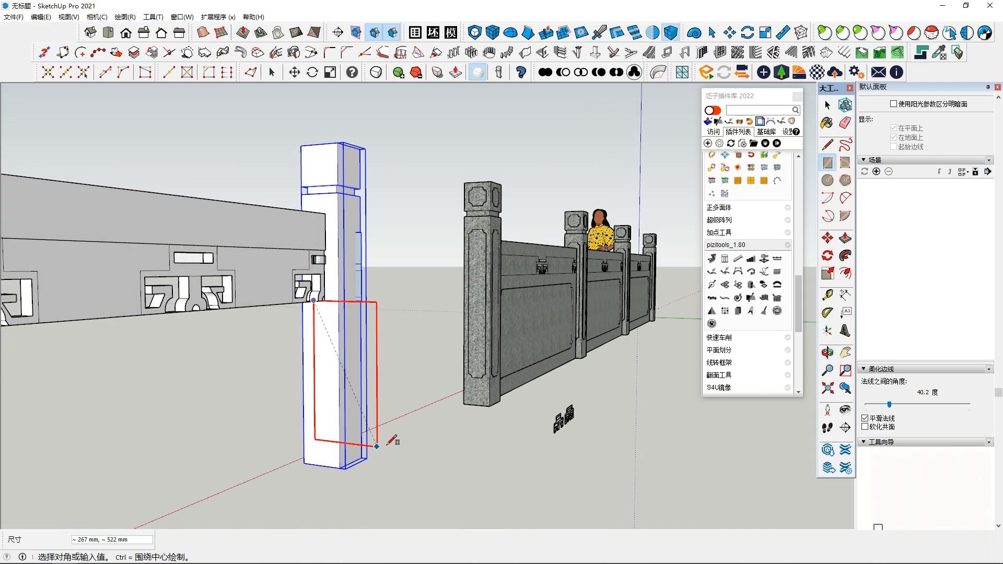
pyautogui.moveTo(476, 400); pyautogui.dragTo(375, 424, button='middle')
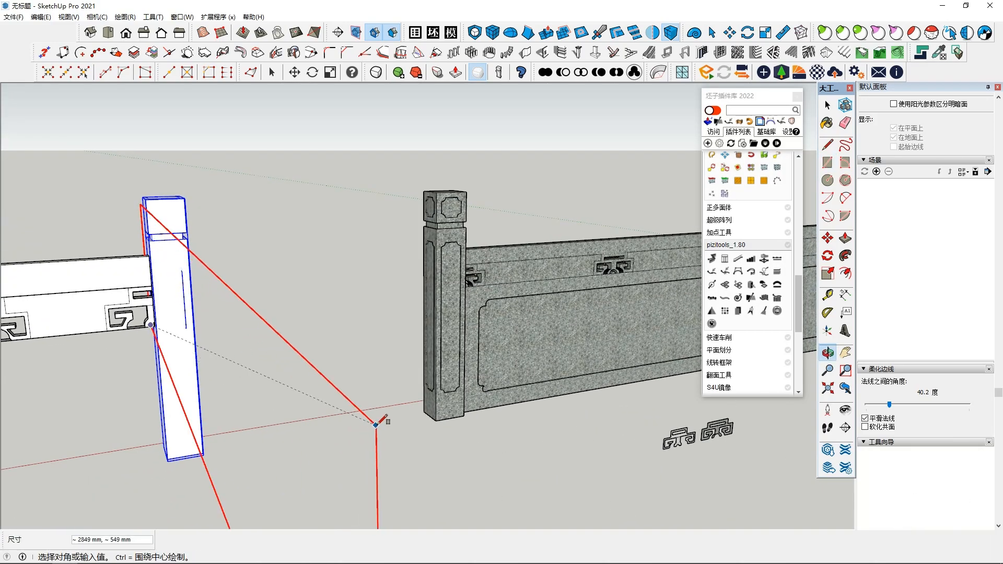
pyautogui.moveTo(448, 410); pyautogui.dragTo(371, 408, button='middle')
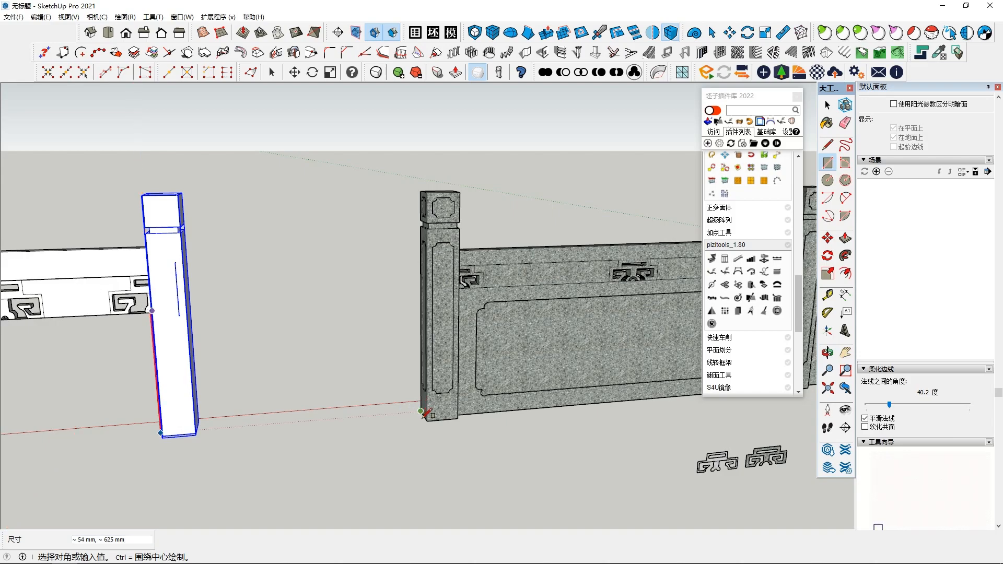
pyautogui.scroll(2, 424, 413)
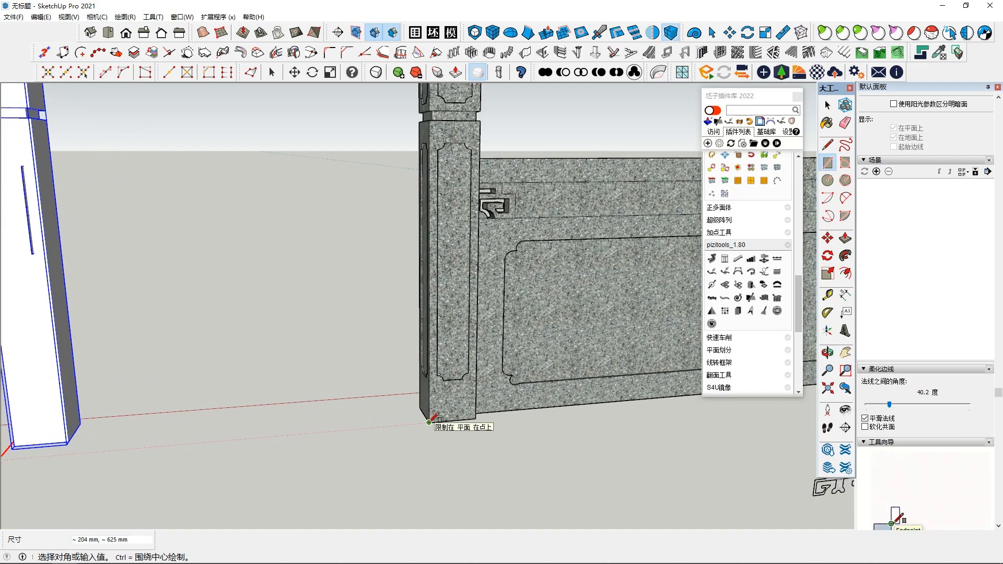
pyautogui.scroll(2, 430, 416)
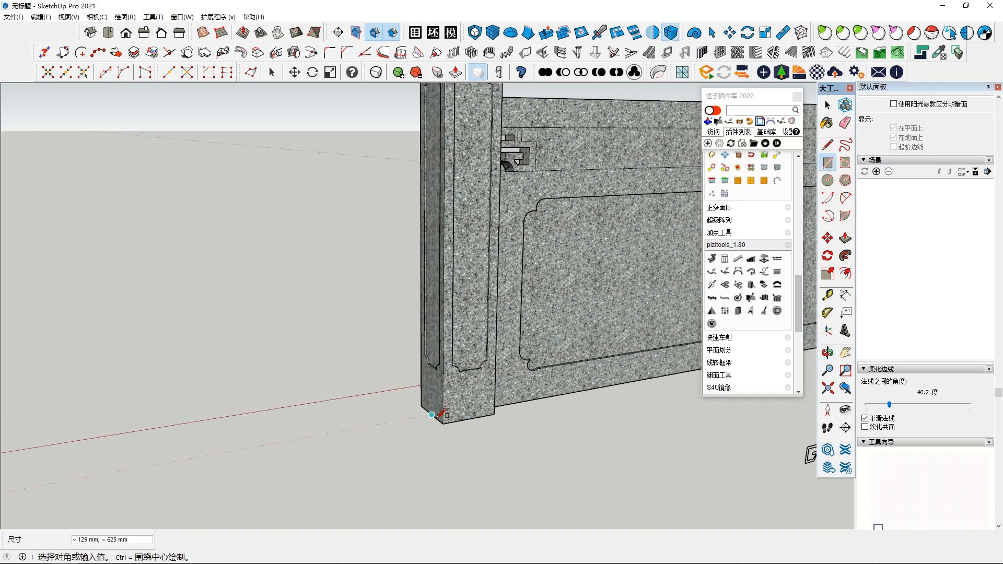
pyautogui.moveTo(417, 420); pyautogui.dragTo(501, 394, button='middle')
# Step: Pull the rectangle out about 1308 mm beneath the carved rail to form a lower panel ending flush with the rail
pyautogui.press('s')
pyautogui.moveTo(509, 389); pyautogui.dragTo(466, 394)
pyautogui.moveTo(466, 394); pyautogui.dragTo(653, 405, button='middle')
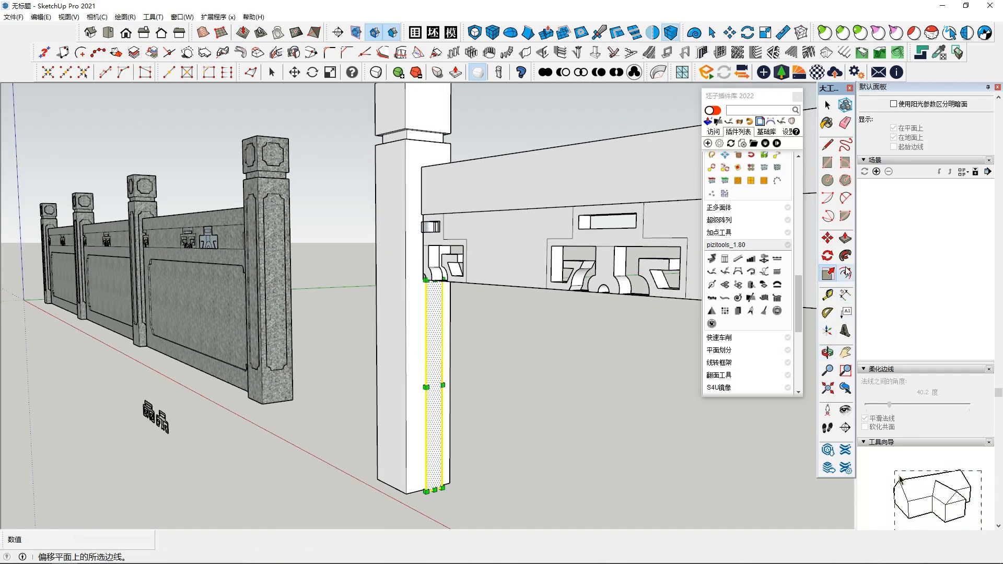
pyautogui.click(850, 244)
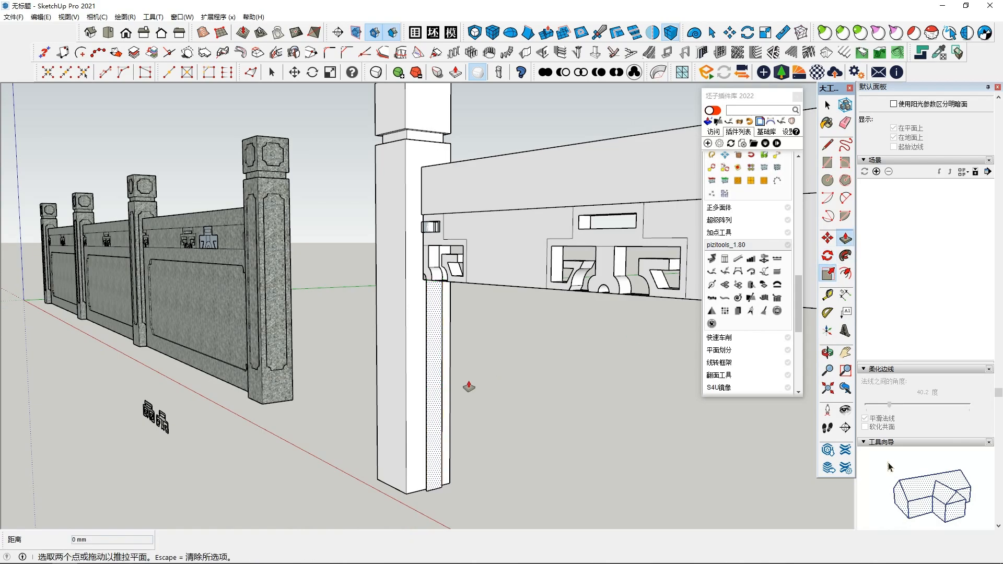
pyautogui.click(432, 403)
pyautogui.scroll(-4, 513, 450)
pyautogui.scroll(-2, 522, 444)
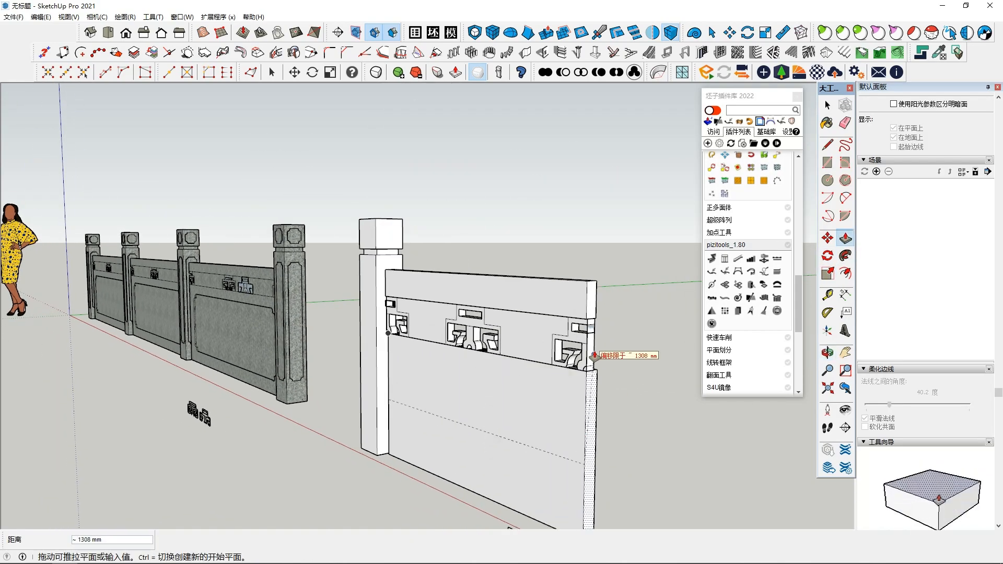
pyautogui.scroll(3, 605, 398)
pyautogui.press('space')
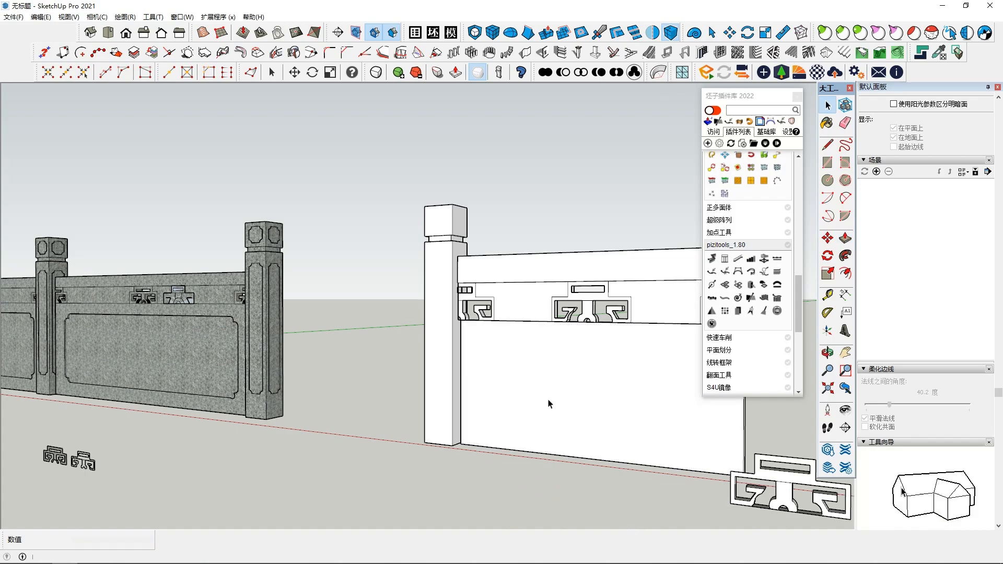
# Step: Offset the outline of the lower panel's front face inward to make a rectangular border
pyautogui.click(575, 387)
pyautogui.keyDown('shift'); pyautogui.moveTo(574, 386); pyautogui.dragTo(522, 406, button='middle'); pyautogui.keyUp('shift')
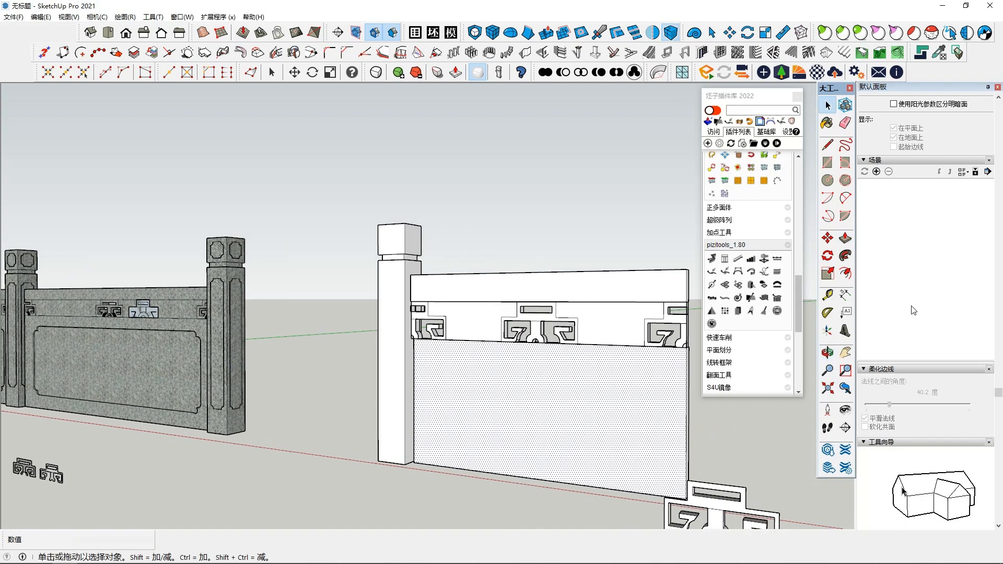
pyautogui.click(847, 273)
pyautogui.click(568, 375)
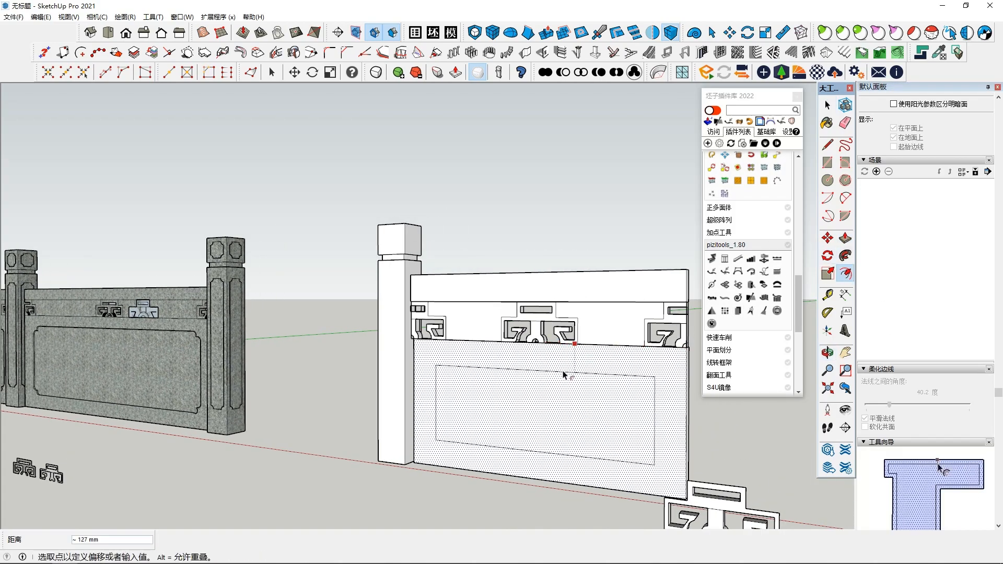
pyautogui.click(565, 369)
pyautogui.moveTo(564, 369); pyautogui.dragTo(575, 376, button='middle')
pyautogui.press('space')
pyautogui.moveTo(428, 423); pyautogui.dragTo(462, 448, button='middle')
pyautogui.scroll(-1, 572, 440)
pyautogui.scroll(1, 571, 355)
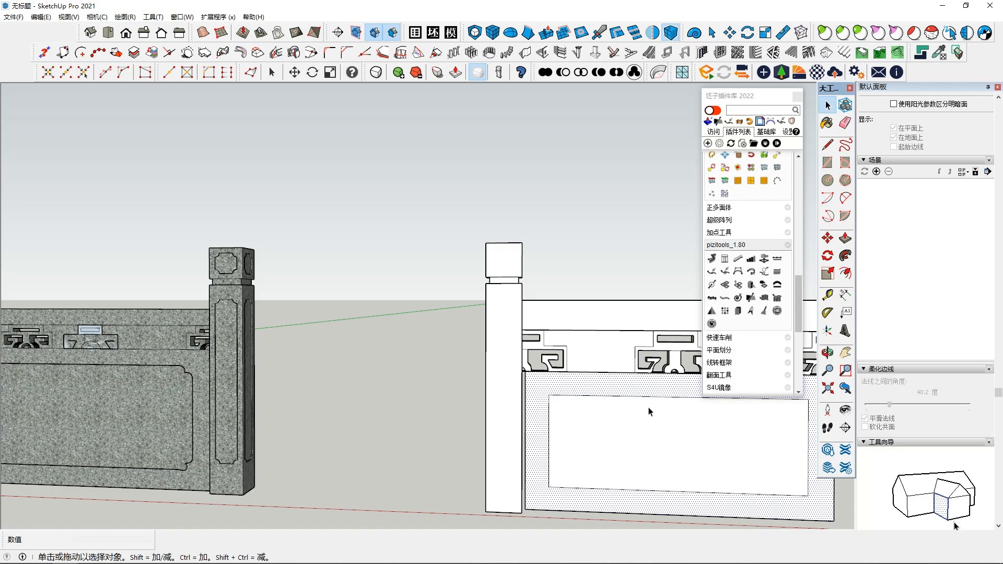
pyautogui.scroll(-1, 646, 443)
pyautogui.keyDown('shift'); pyautogui.moveTo(666, 427); pyautogui.dragTo(449, 420, button='middle'); pyautogui.keyUp('shift')
pyautogui.scroll(-1, 477, 423)
pyautogui.moveTo(539, 473); pyautogui.dragTo(664, 324, button='middle')
pyautogui.moveTo(357, 516); pyautogui.dragTo(357, 516)
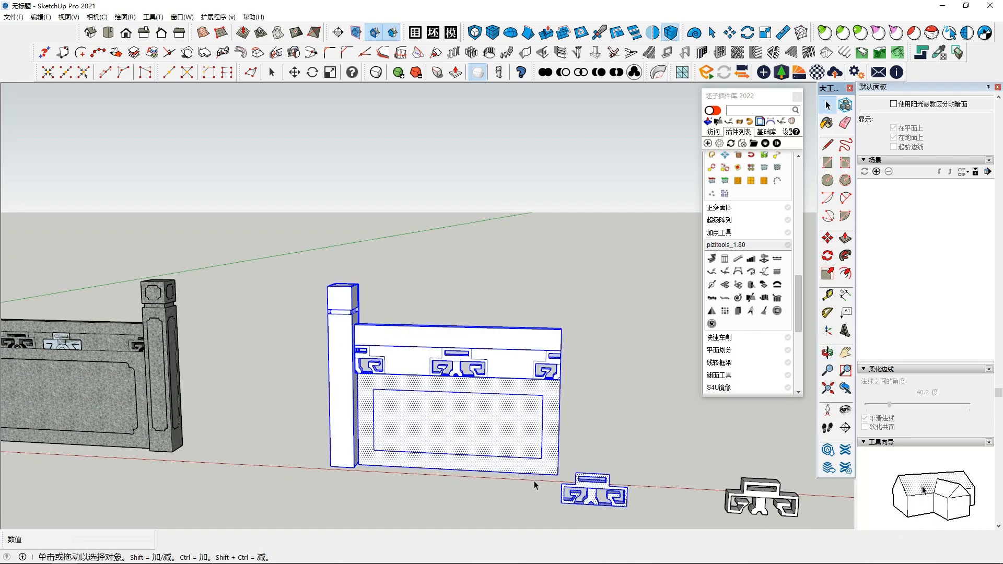
pyautogui.click(631, 476)
pyautogui.tripleClick(583, 489)
pyautogui.moveTo(584, 490); pyautogui.dragTo(625, 456, button='middle')
pyautogui.click(607, 417)
pyautogui.moveTo(607, 416); pyautogui.dragTo(588, 328, button='middle')
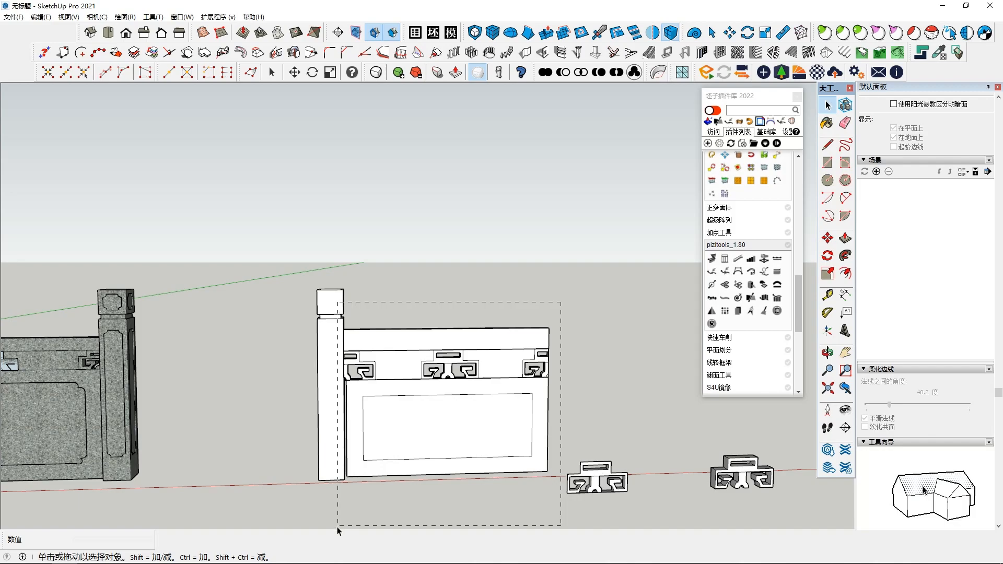
# Step: Select the rail, carved strip and lower panel without the post and make them one group
pyautogui.moveTo(338, 525); pyautogui.dragTo(337, 525)
pyautogui.rightClick(433, 418)
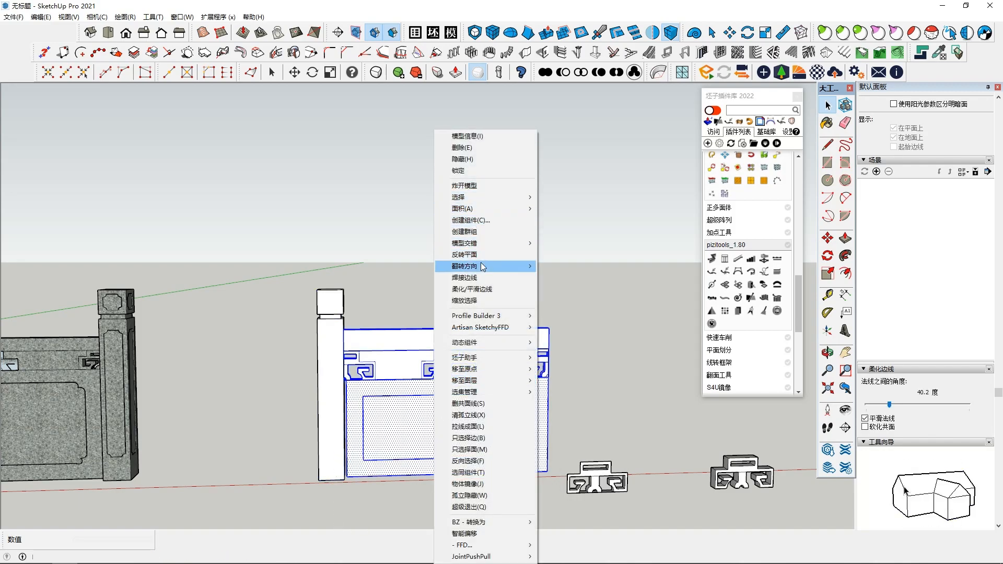
pyautogui.click(483, 232)
# Step: Copy the panel group about 1561 mm along the red axis, away from the post
pyautogui.moveTo(471, 284); pyautogui.dragTo(414, 375, button='middle')
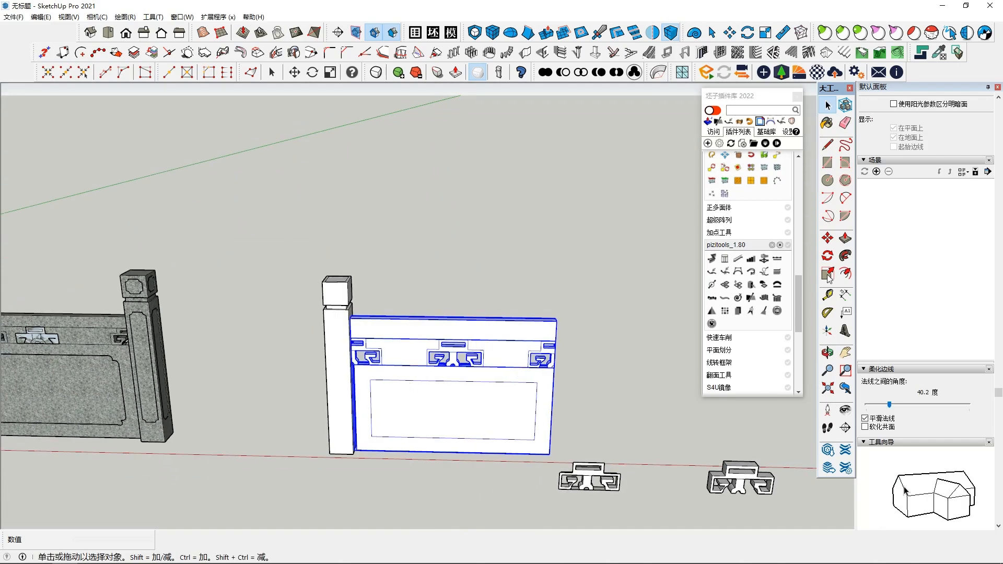
pyautogui.click(828, 239)
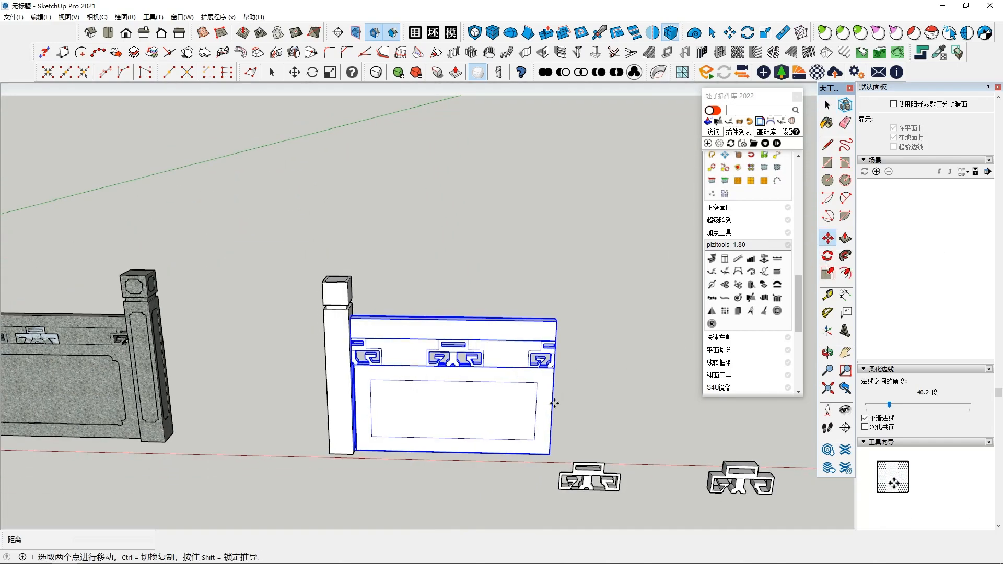
pyautogui.click(453, 452)
pyautogui.press('ctrl')
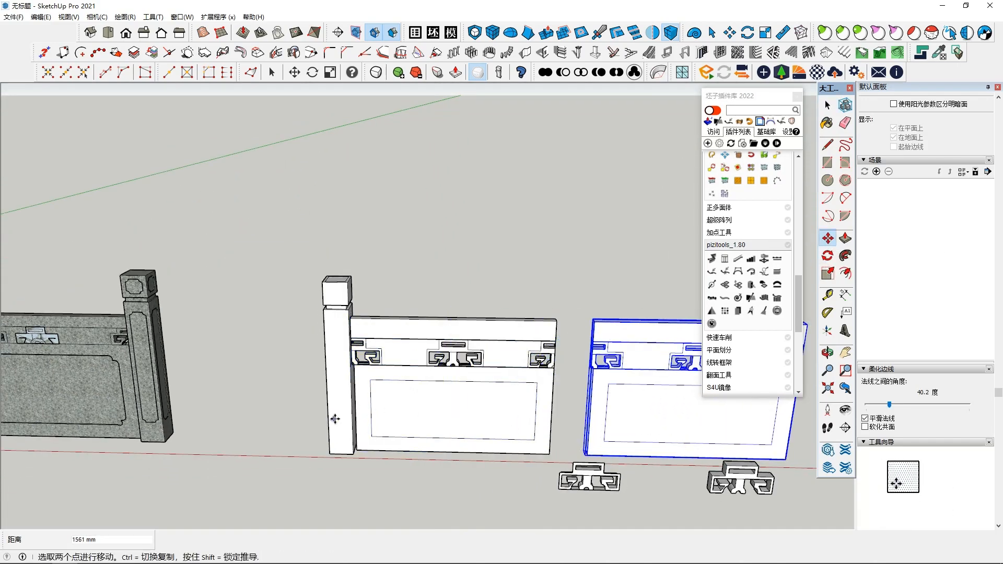
pyautogui.press('space')
# Step: Copy the white post about 1483 mm along the red axis to the free end of the first panel
pyautogui.click(335, 419)
pyautogui.click(827, 239)
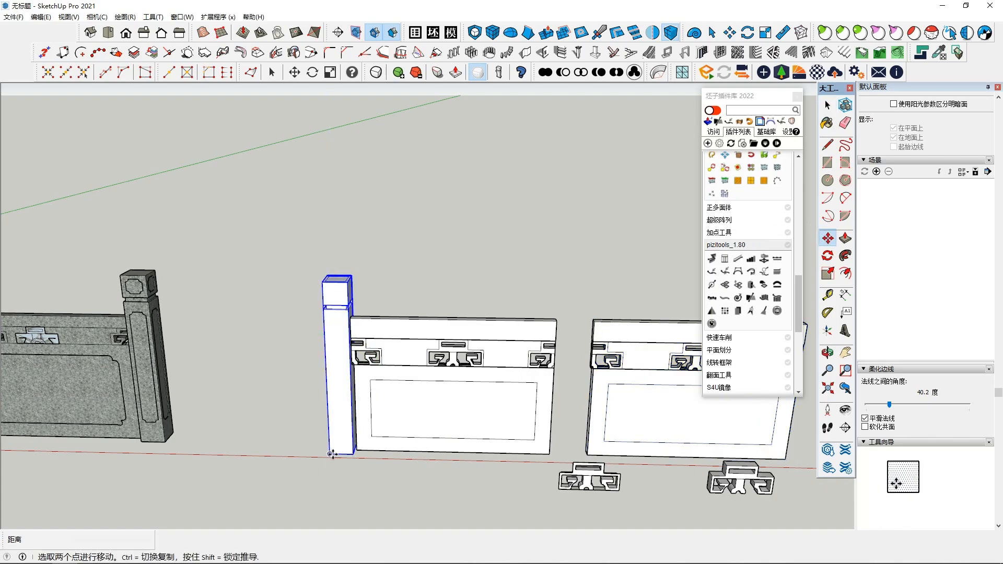
pyautogui.click(330, 453)
pyautogui.press('ctrl')
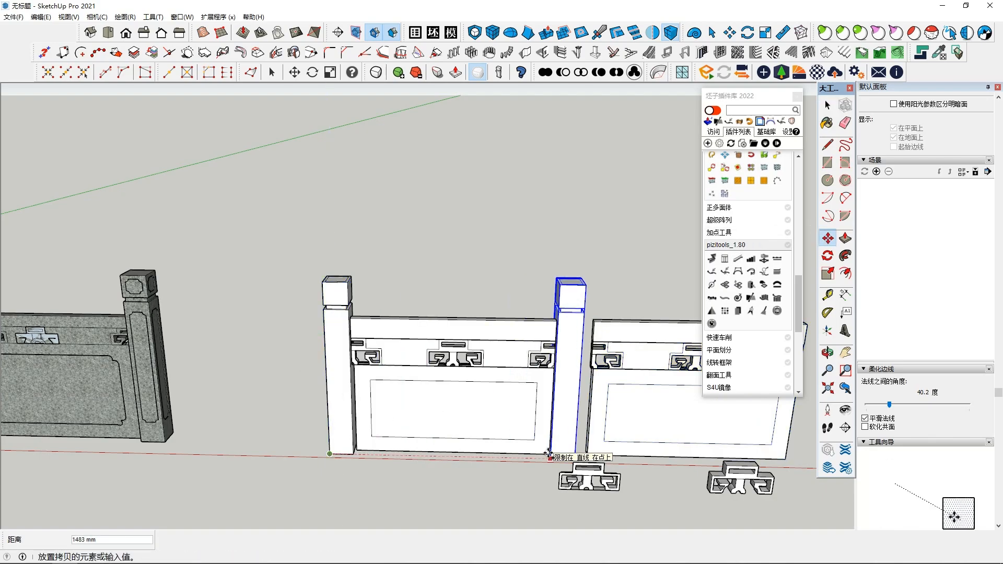
pyautogui.click(548, 455)
pyautogui.press('space')
# Step: Delete the spare copy of the panel group beyond the second post
pyautogui.tripleClick(613, 427)
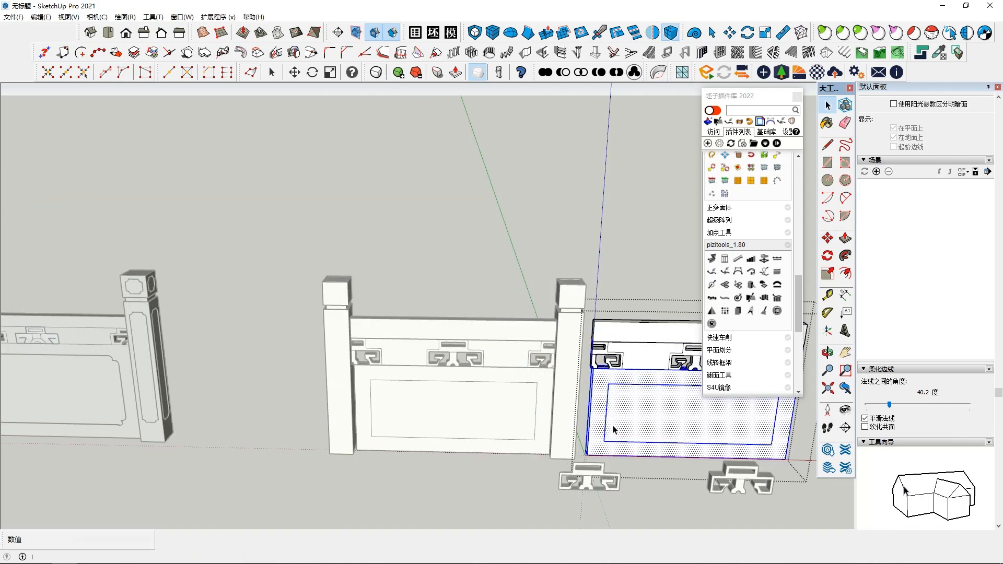
pyautogui.click(654, 312)
pyautogui.click(656, 383)
pyautogui.press('Delete')
# Step: Copy the panel group together with its end post about 1468 mm along the red axis as a second railing bay
pyautogui.scroll(-2, 656, 383)
pyautogui.moveTo(447, 448); pyautogui.dragTo(512, 453)
pyautogui.moveTo(587, 403); pyautogui.dragTo(629, 355, button='middle')
pyautogui.moveTo(629, 355); pyautogui.dragTo(481, 263)
pyautogui.click(827, 238)
pyautogui.scroll(-5, 445, 376)
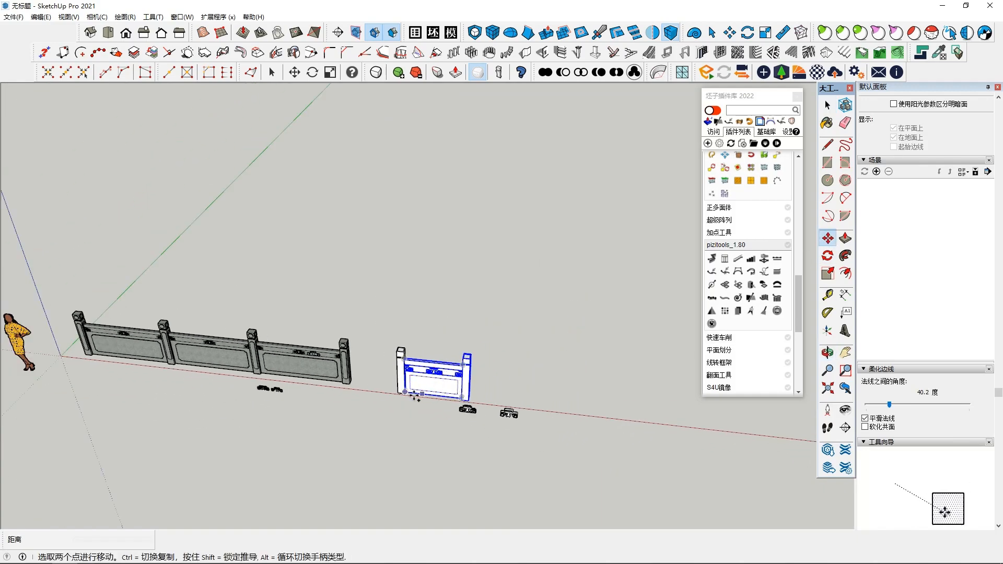
pyautogui.click(407, 392)
pyautogui.press('ctrl')
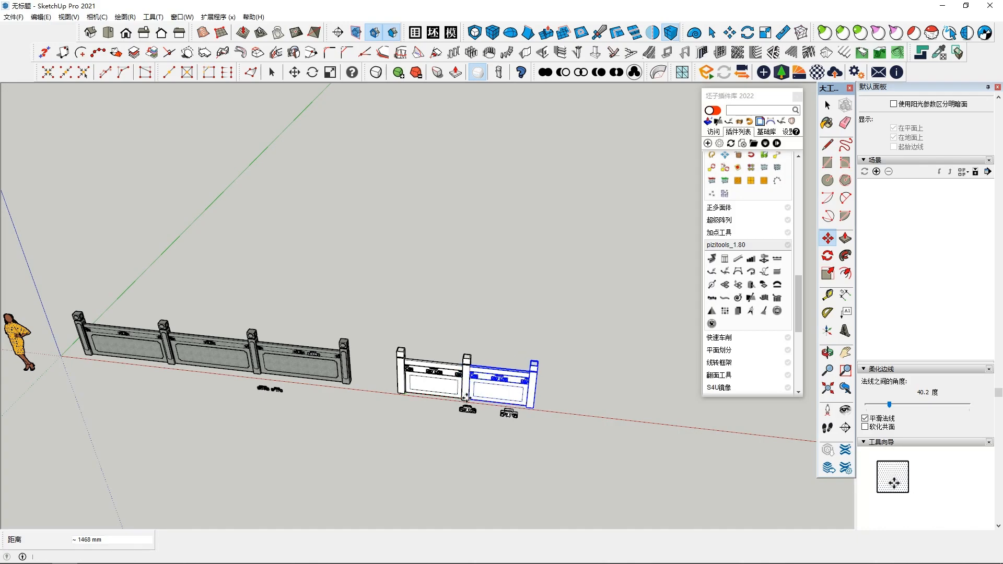
# Step: Copy the second bay's panel and end post about 1375 mm further along the red axis to form a third bay
pyautogui.click(471, 405)
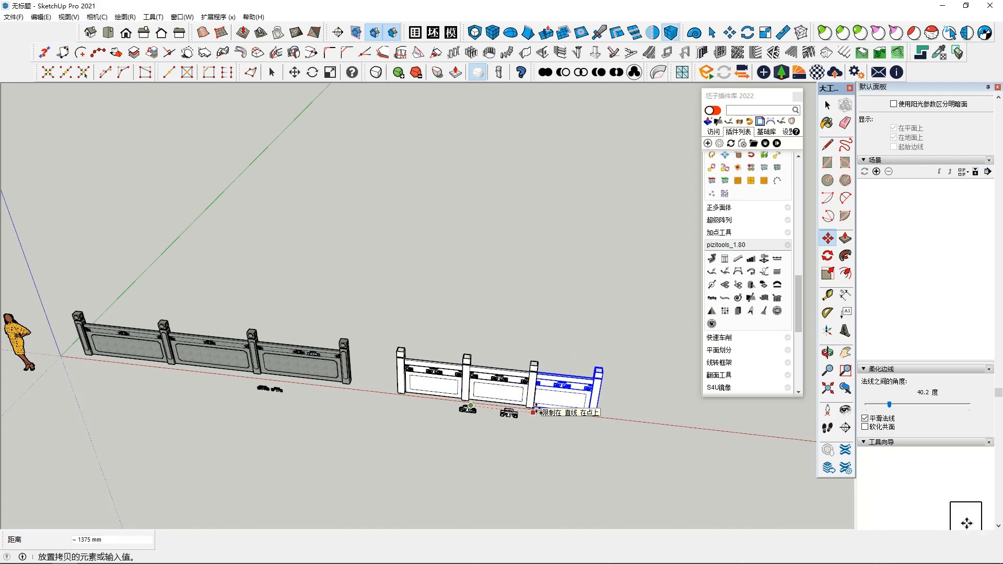
pyautogui.click(531, 418)
pyautogui.press('space')
pyautogui.scroll(10, 528, 415)
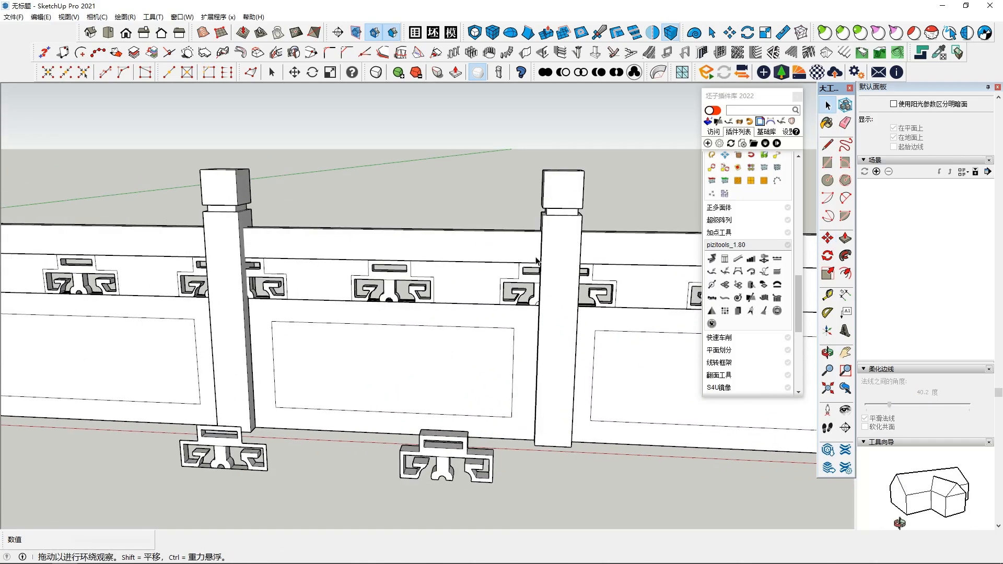
pyautogui.scroll(-10, 499, 288)
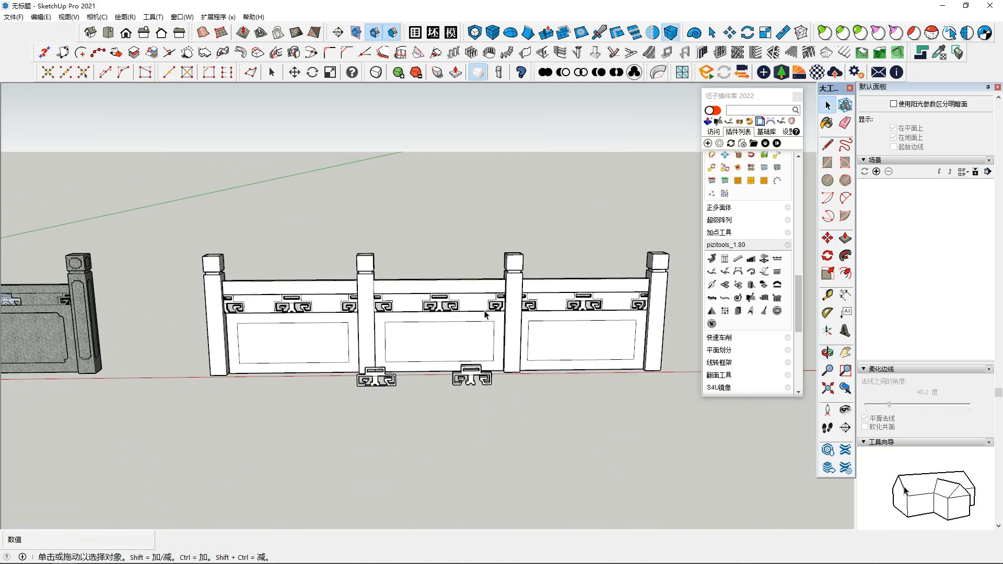